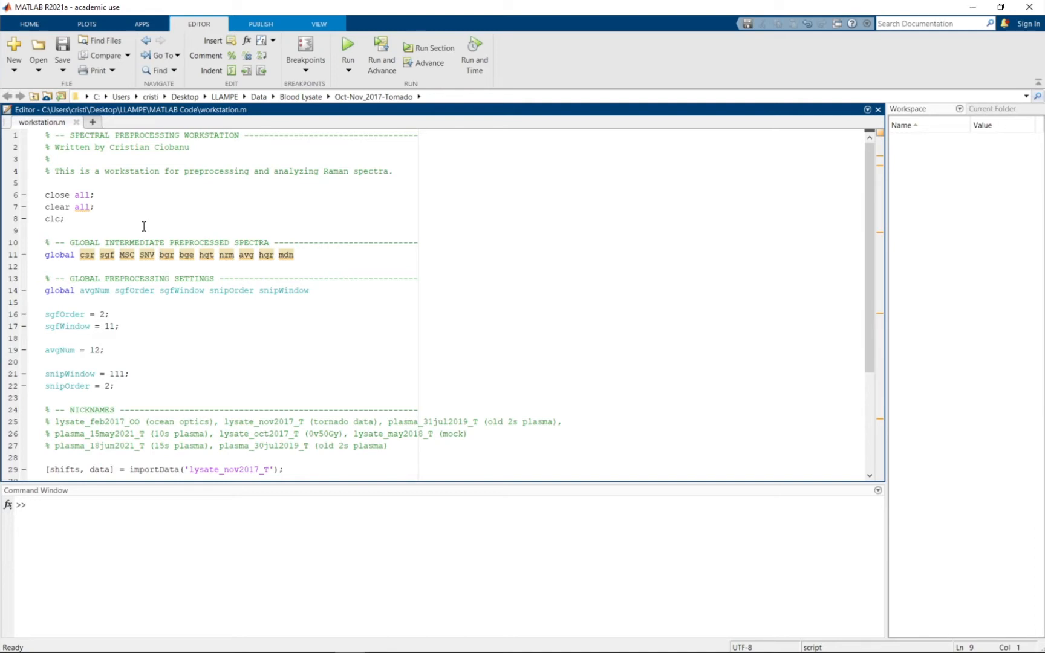
# Add a new line below the preprocessing options comments with the output list [all, train, test]
pyautogui.scroll(-4, 144, 226)
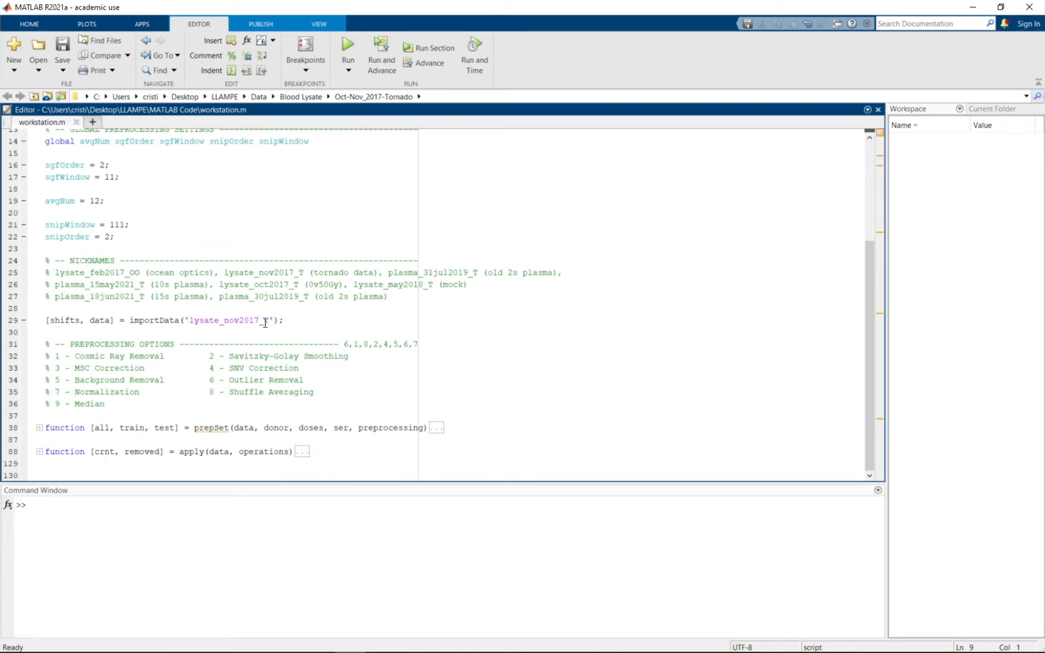
pyautogui.click(297, 323)
pyautogui.click(166, 406)
pyautogui.press('Return')
pyautogui.press('Return')
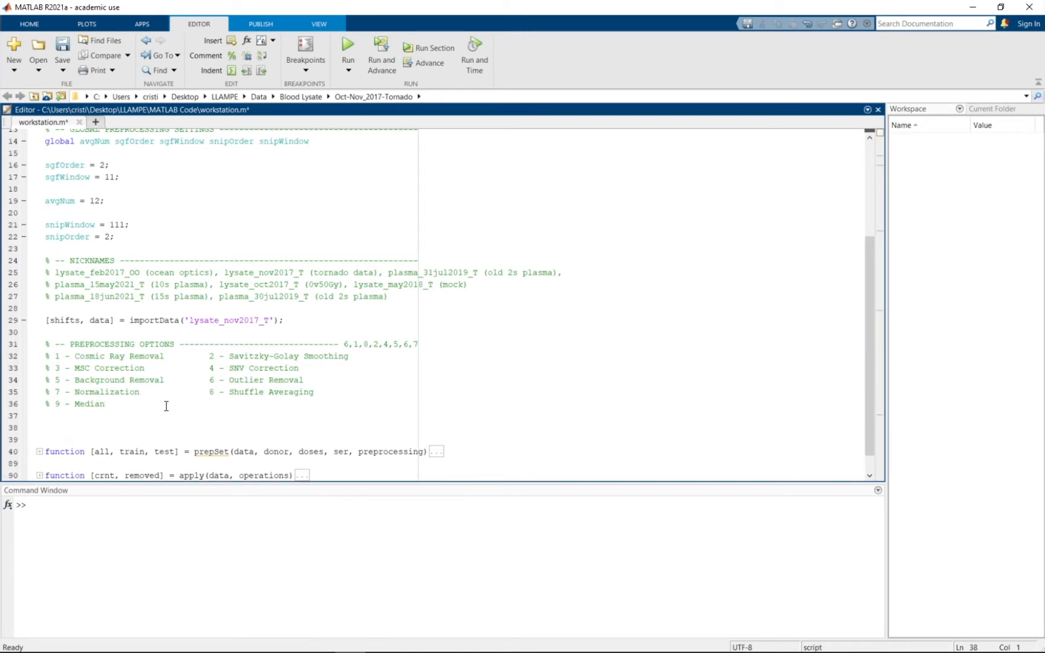
pyautogui.scroll(-1, 167, 406)
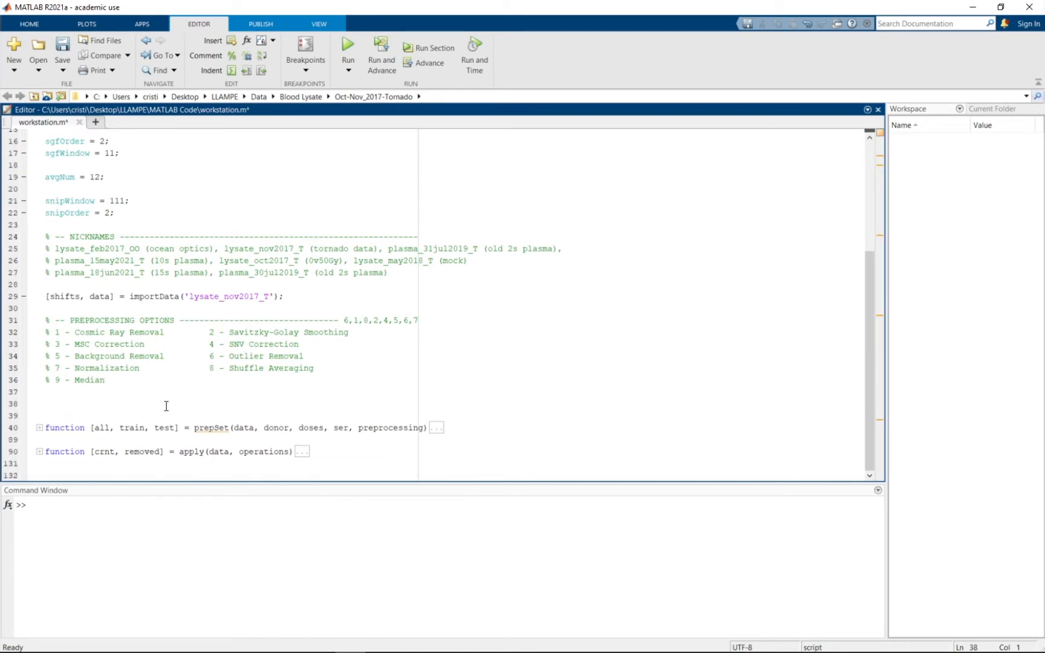
pyautogui.write('[all,')
pyautogui.write(' tr')
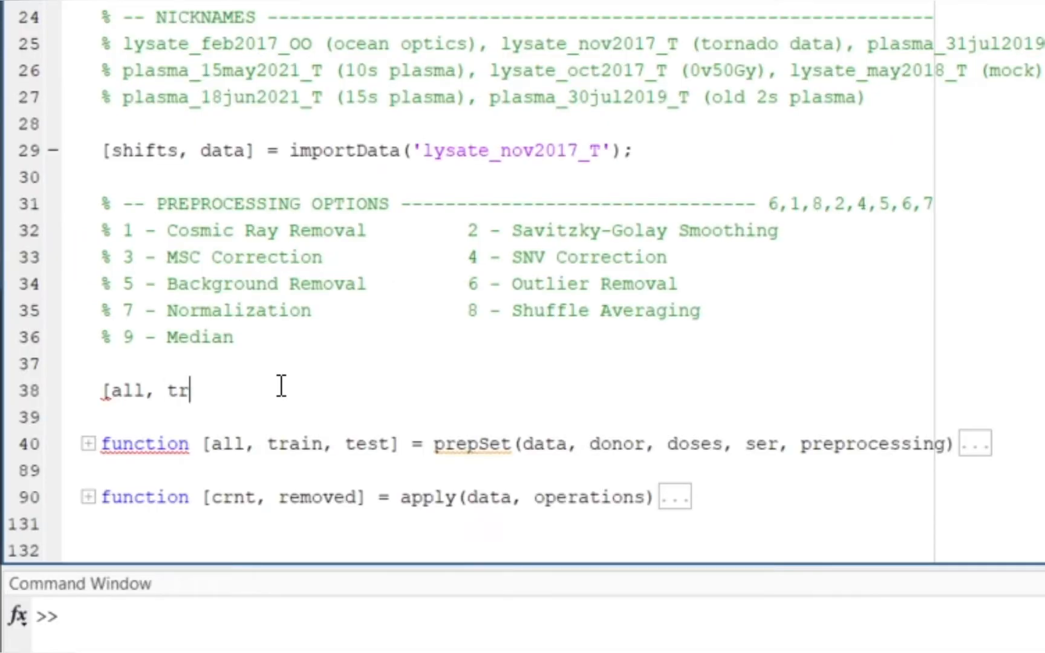
pyautogui.write('ain, test,')
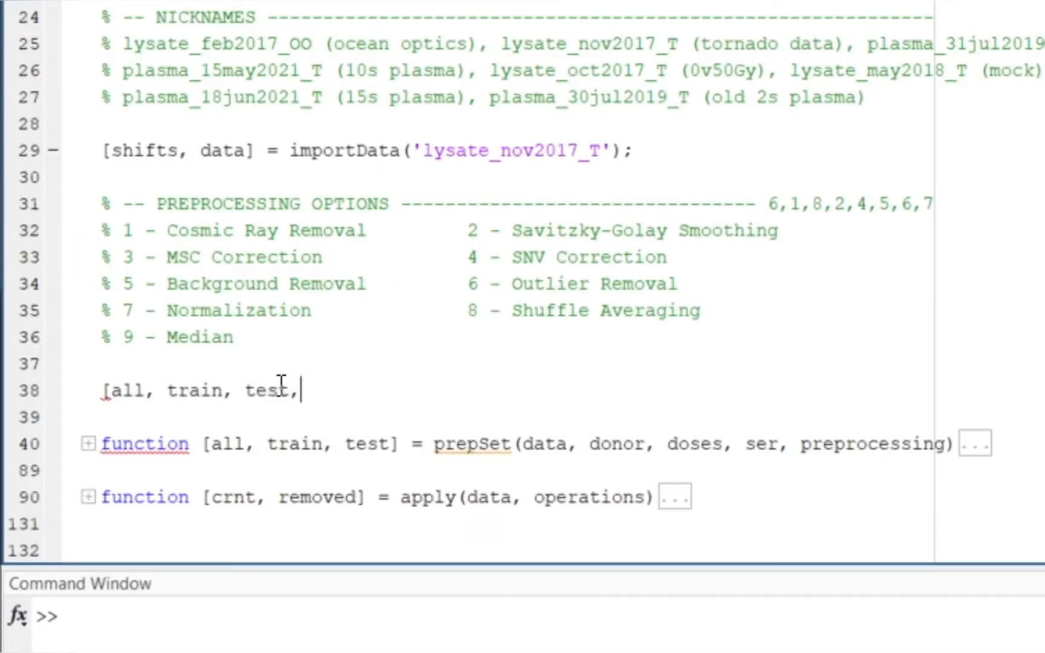
pyautogui.press('BackSpace')
pyautogui.write(']')
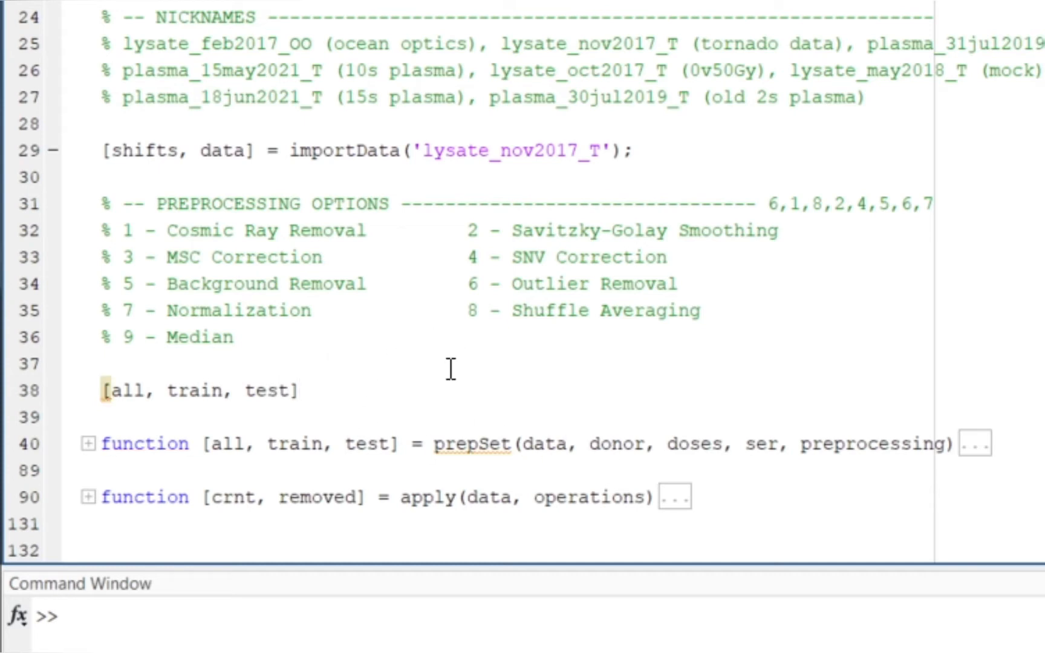
# Assign the outputs to a prepSet call with the arguments data, 12, [0,5] and -1, and open the bracket for the preprocessing list
pyautogui.write(' = prep')
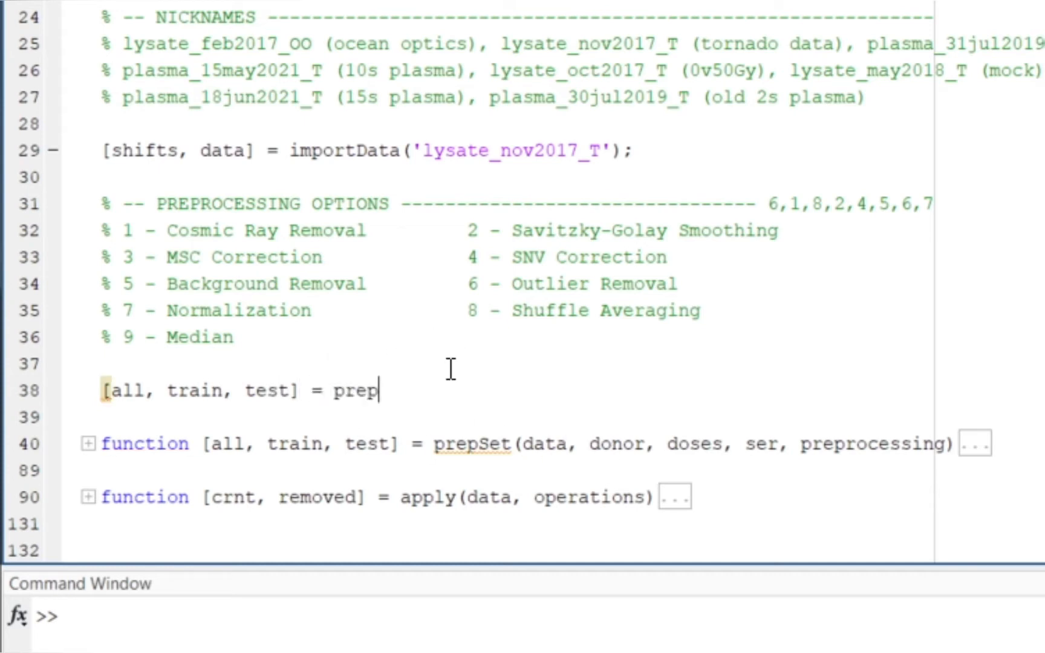
pyautogui.write('Set(d')
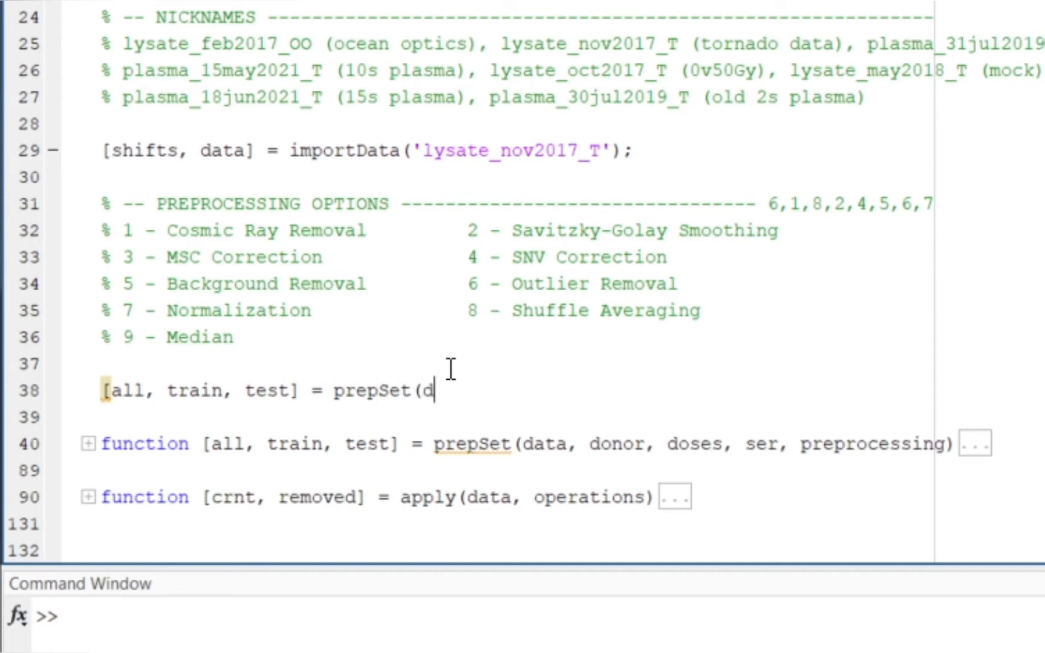
pyautogui.write('ata, 12, [')
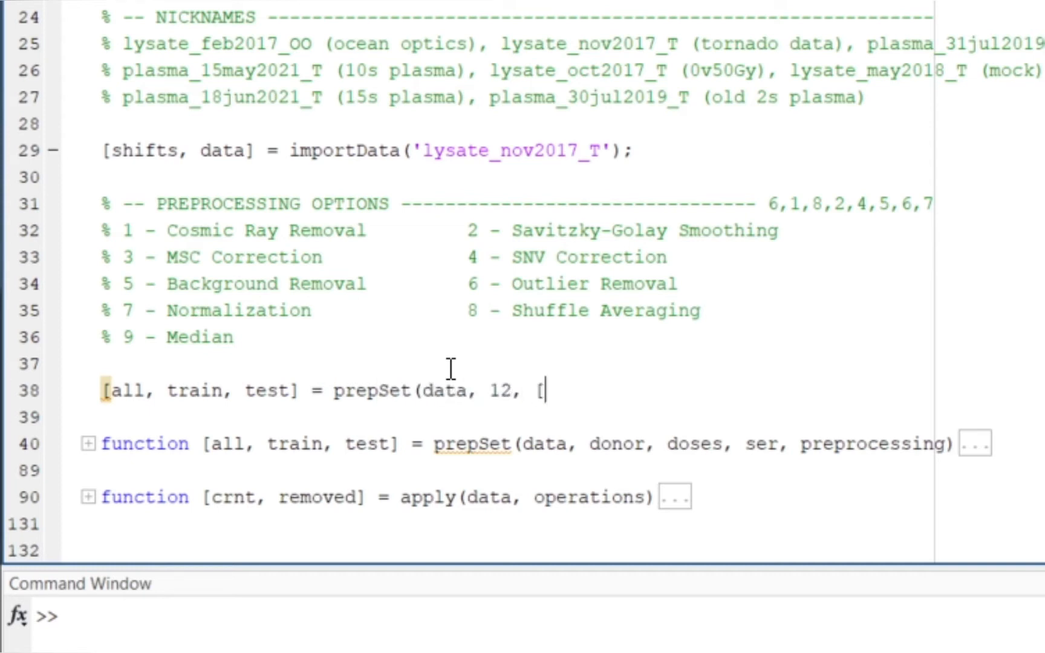
pyautogui.write('0,5], -')
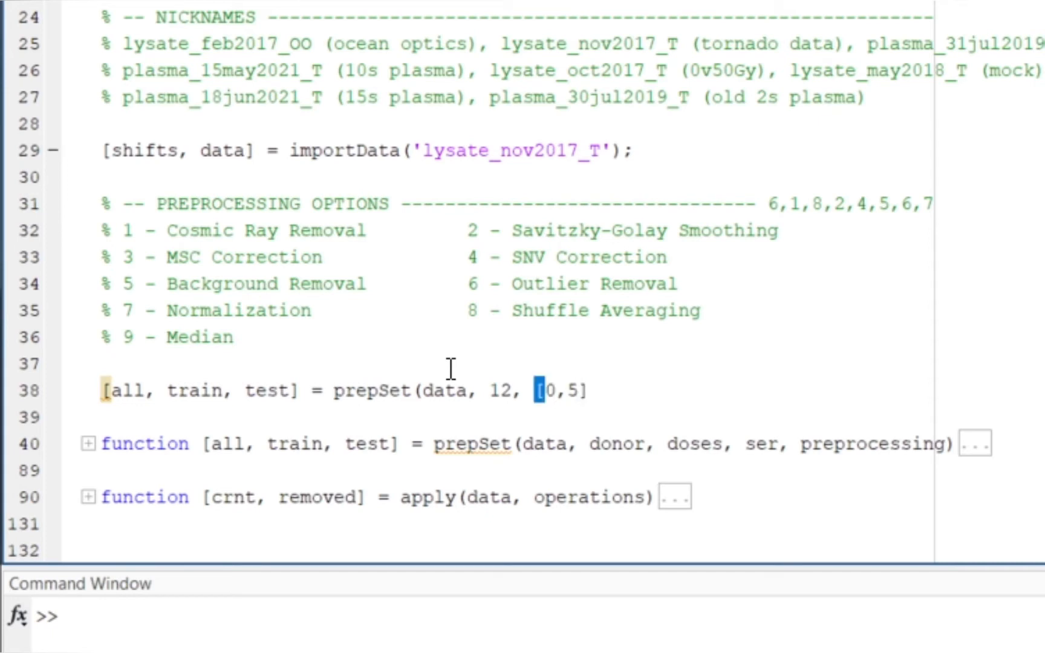
pyautogui.write('1, [')
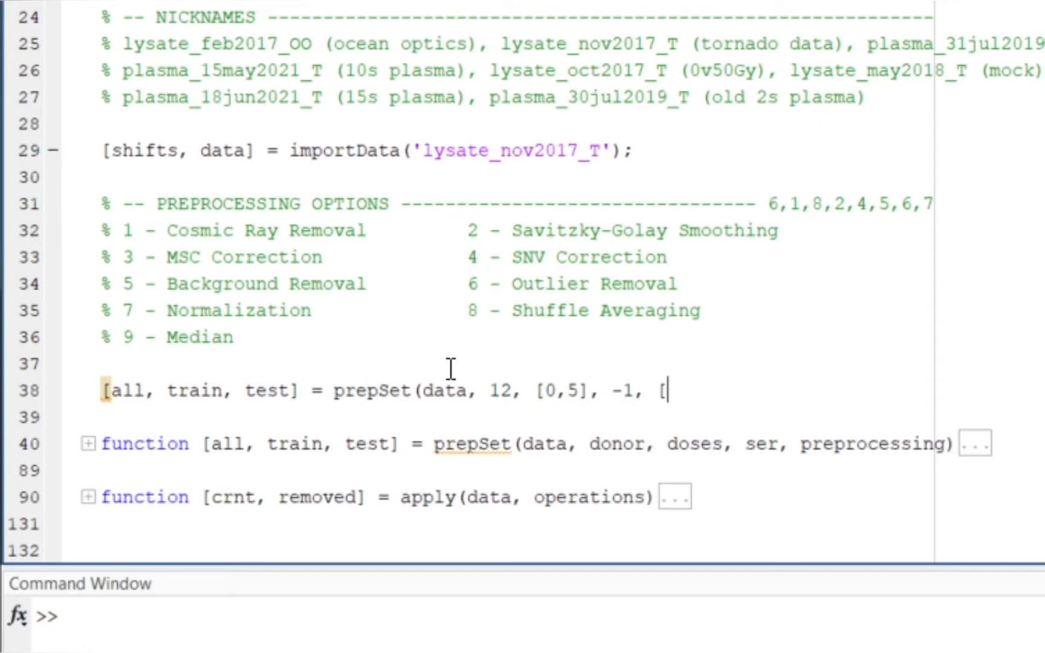
# Complete the prepSet call with the commented sequence [6,1,8,2,4,5,6,7] and run the script, adding its folder to the MATLAB path
pyautogui.moveTo(769, 204); pyautogui.dragTo(941, 207)
pyautogui.hotkey('ctrl', 'c')
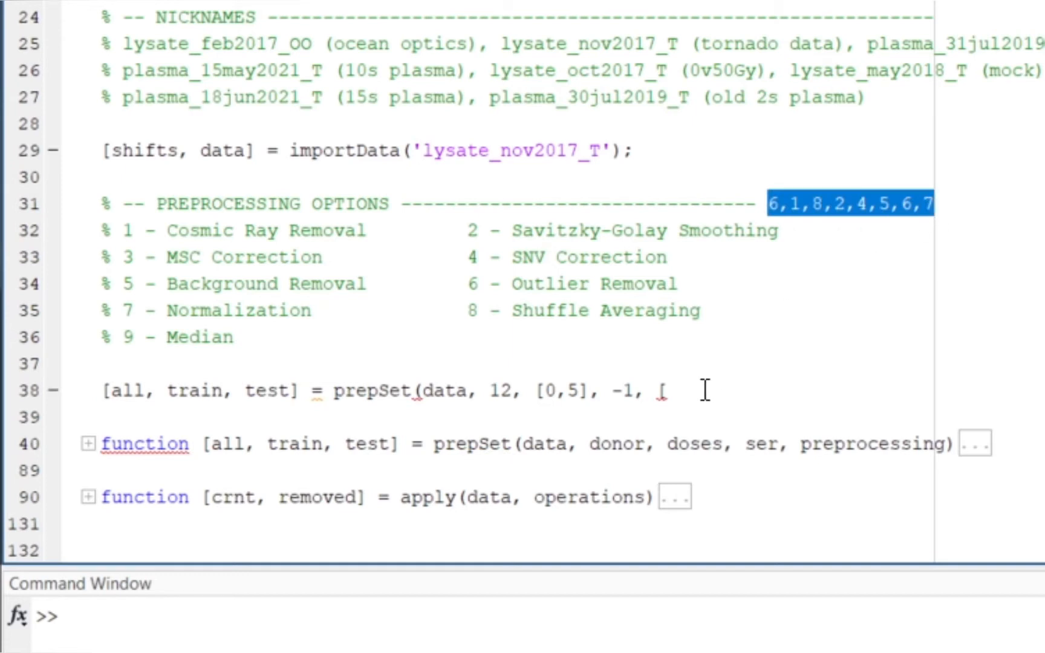
pyautogui.click(701, 390)
pyautogui.hotkey('ctrl', 'v')
pyautogui.write(']);')
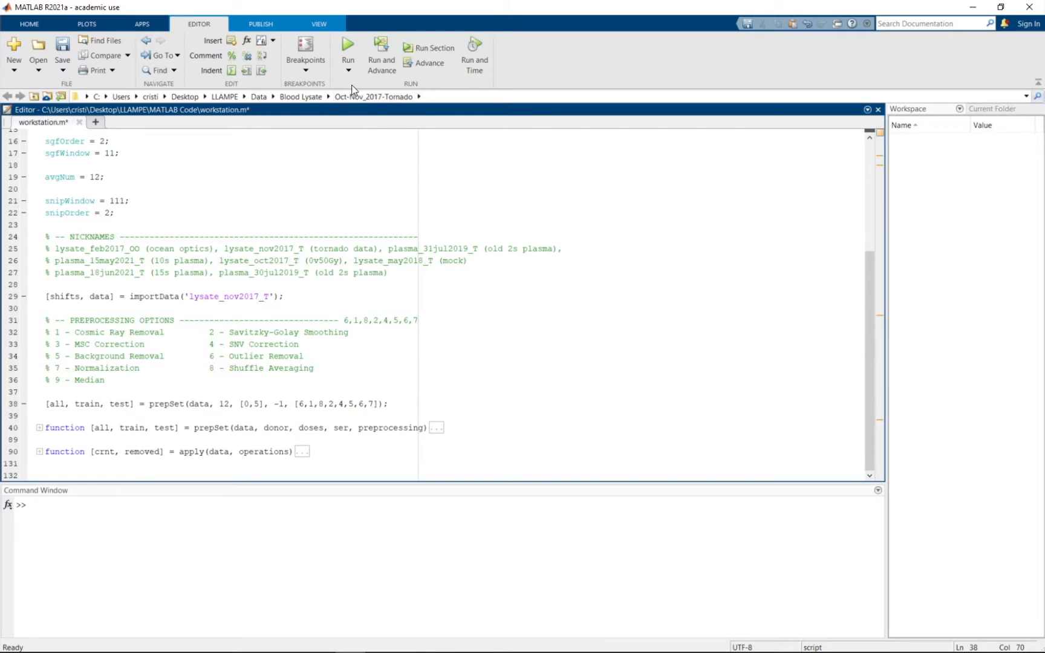
pyautogui.click(345, 47)
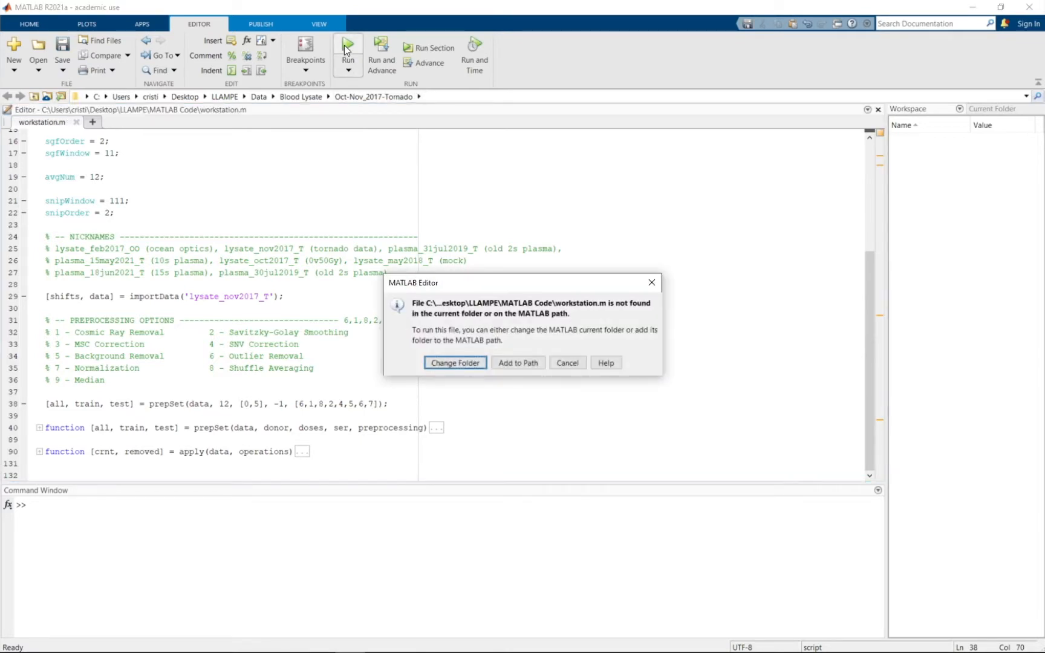
pyautogui.click(511, 362)
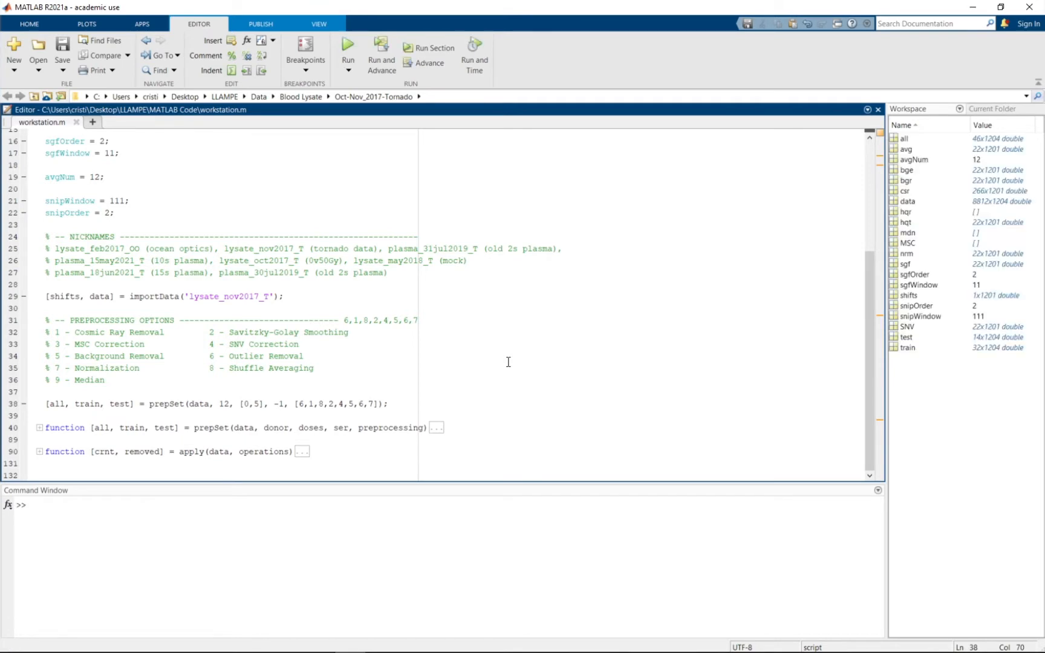
# Open the workspace variable all and look through its rows from first to last
pyautogui.doubleClick(904, 139)
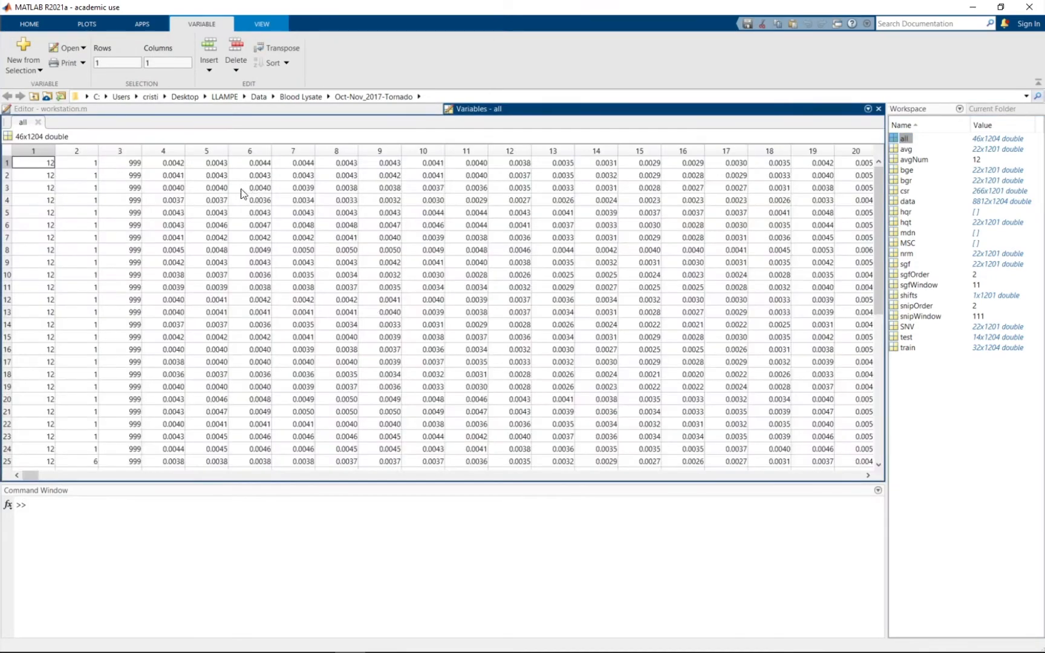
pyautogui.scroll(-6, 212, 288)
pyautogui.scroll(6, 34, 227)
pyautogui.scroll(-3, 33, 336)
pyautogui.scroll(3, 33, 336)
pyautogui.scroll(-9, 93, 329)
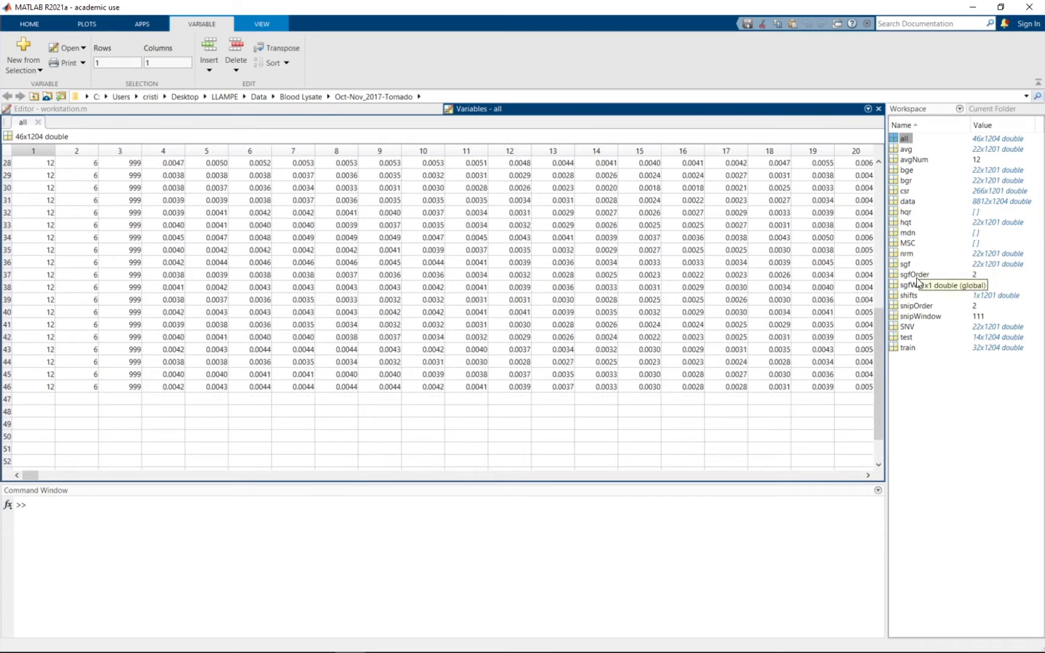
# Open the workspace variable train and examine the rows of the training set
pyautogui.click(911, 347)
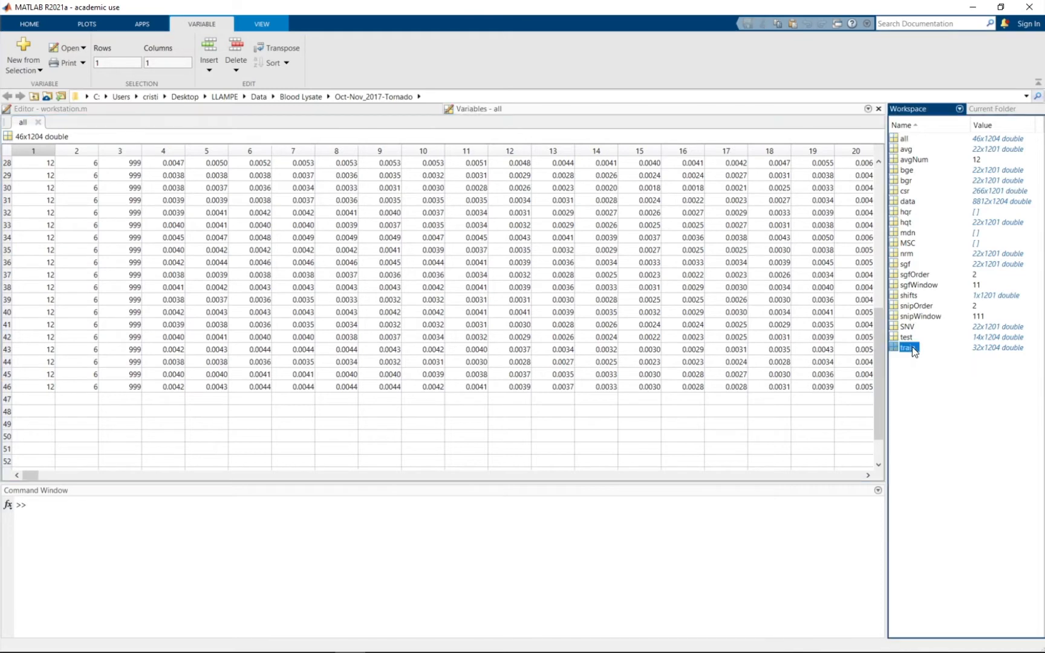
pyautogui.doubleClick(911, 347)
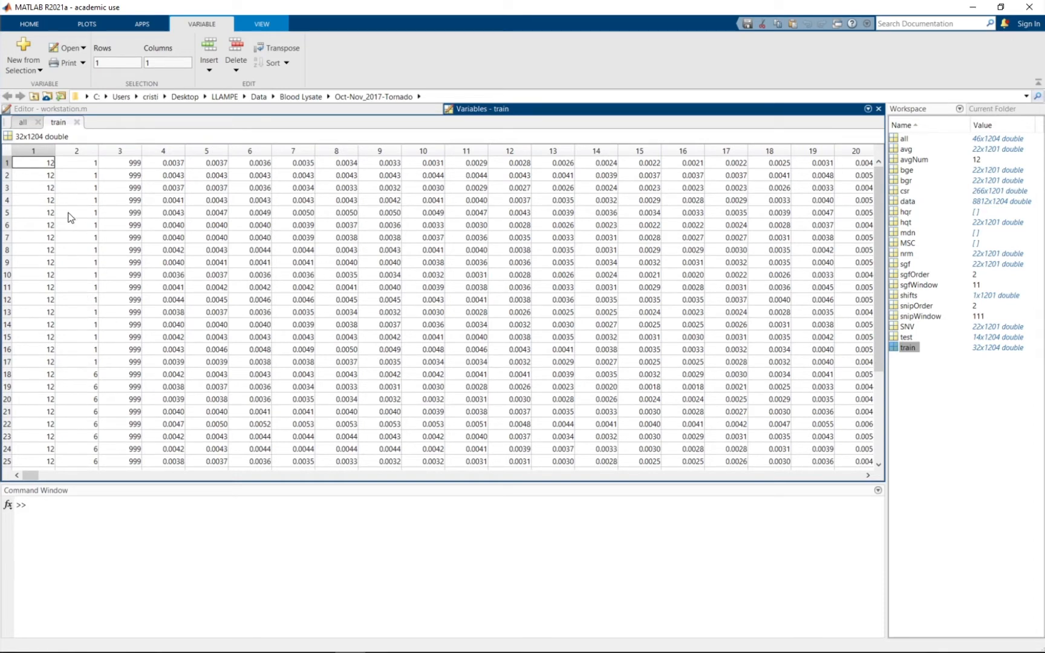
pyautogui.scroll(-5, 92, 279)
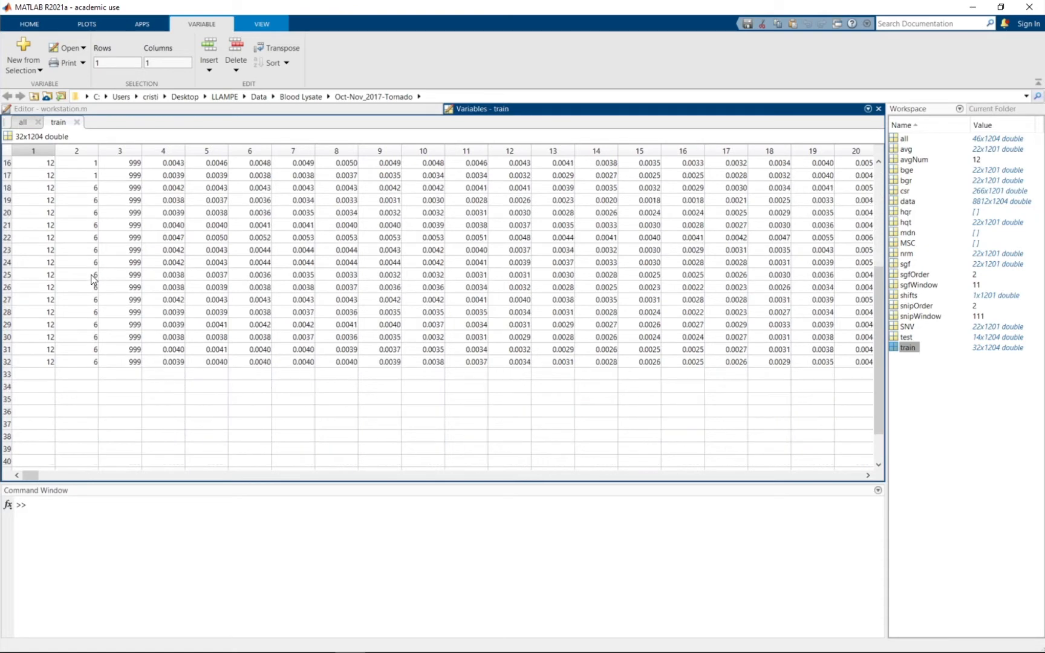
pyautogui.scroll(5, 92, 279)
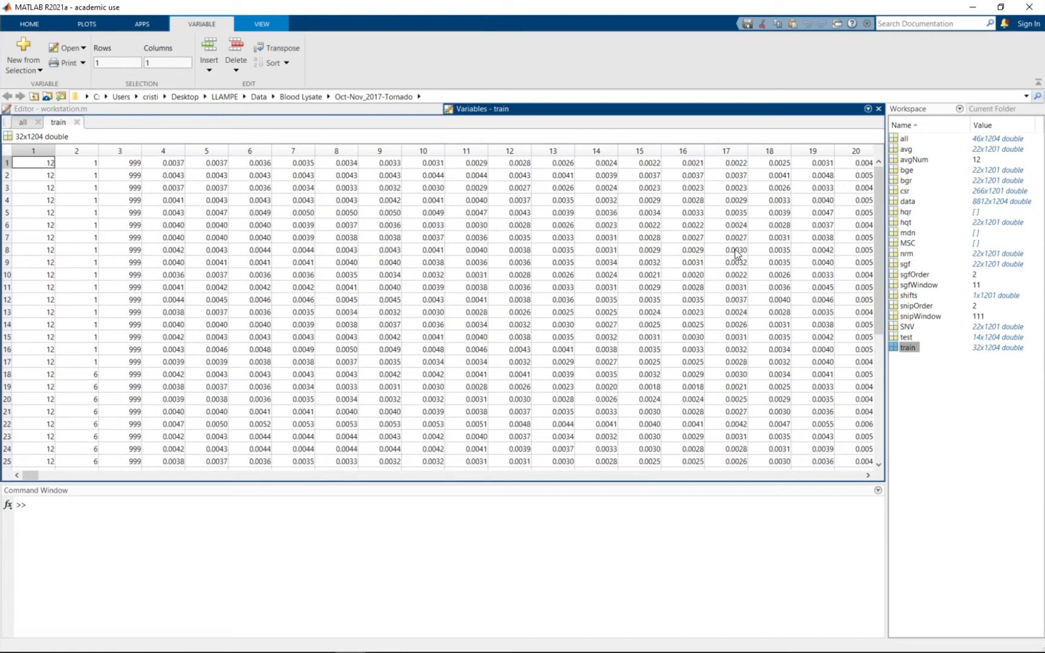
# Open the workspace variable test to examine the test set, and return to the variable all
pyautogui.click(904, 139)
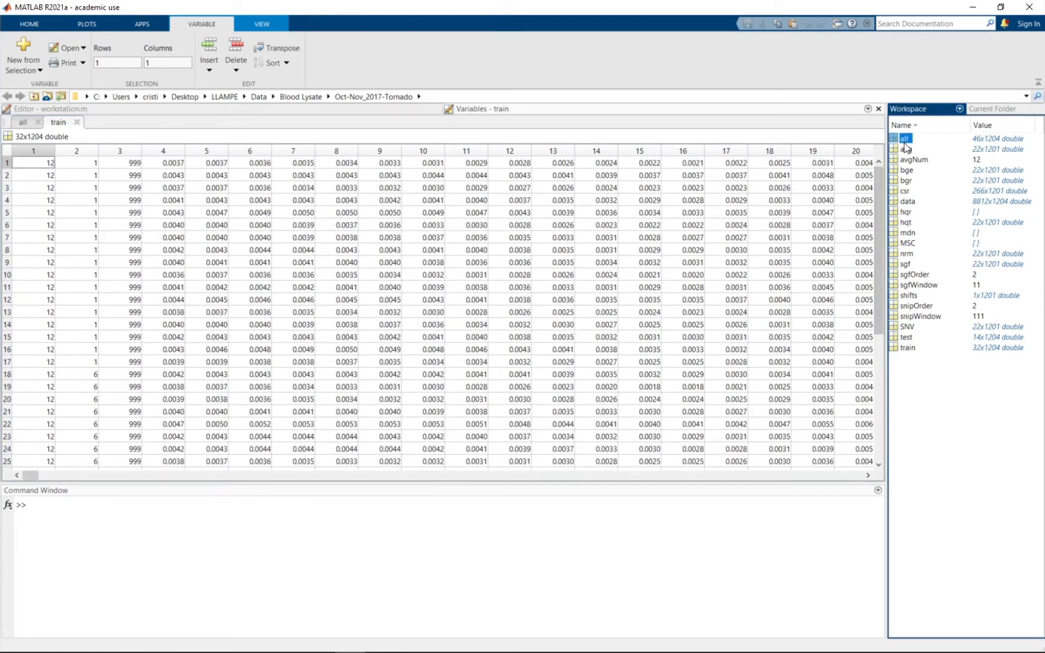
pyautogui.doubleClick(907, 338)
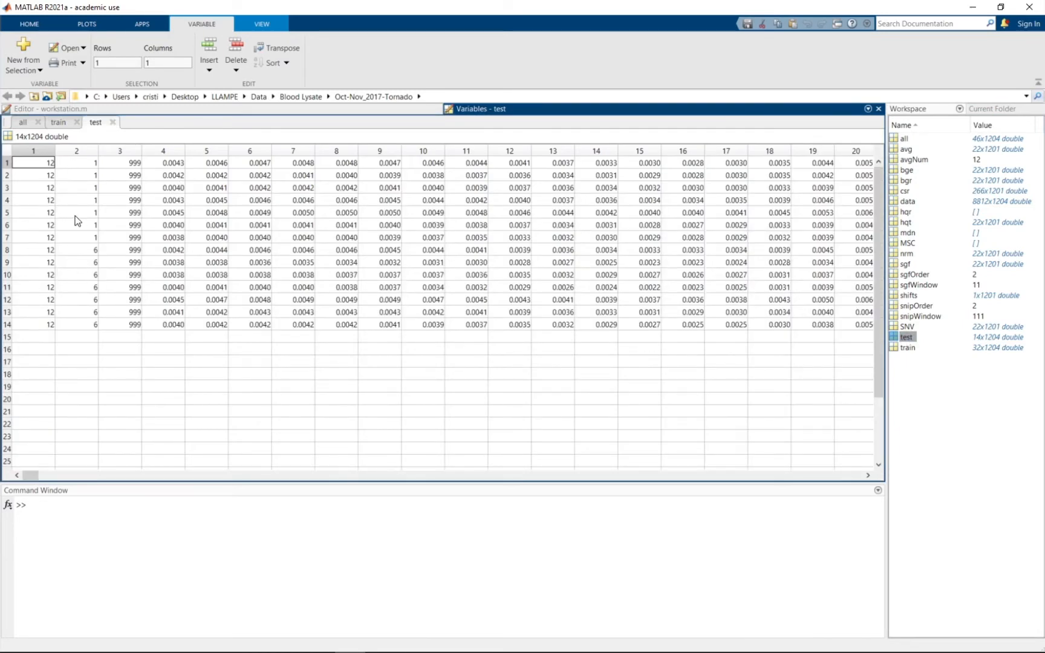
pyautogui.click(905, 140)
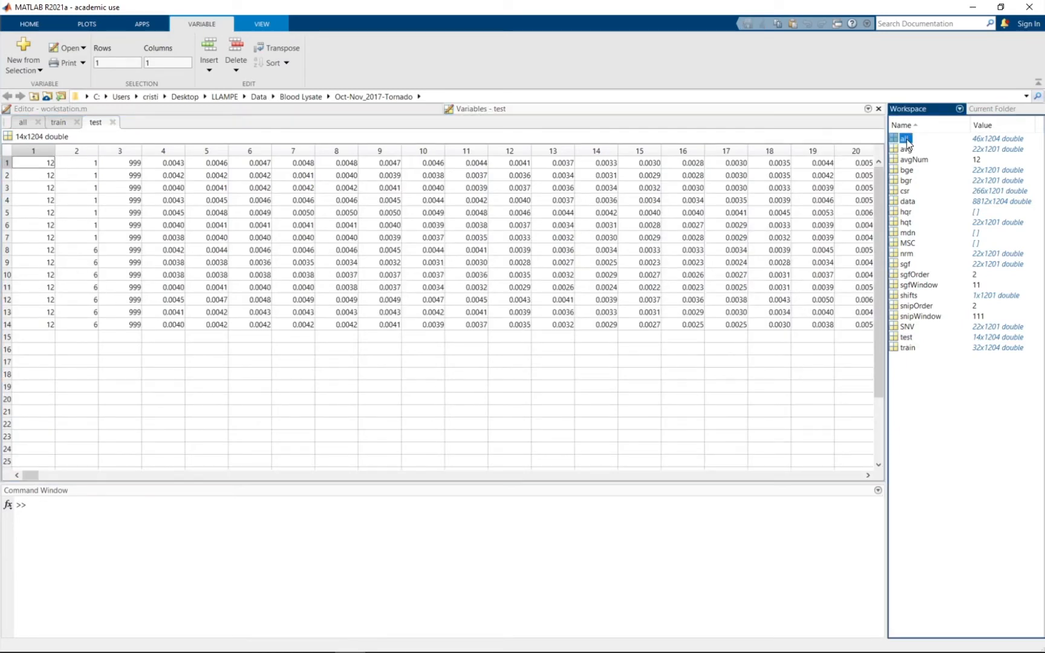
pyautogui.doubleClick(906, 139)
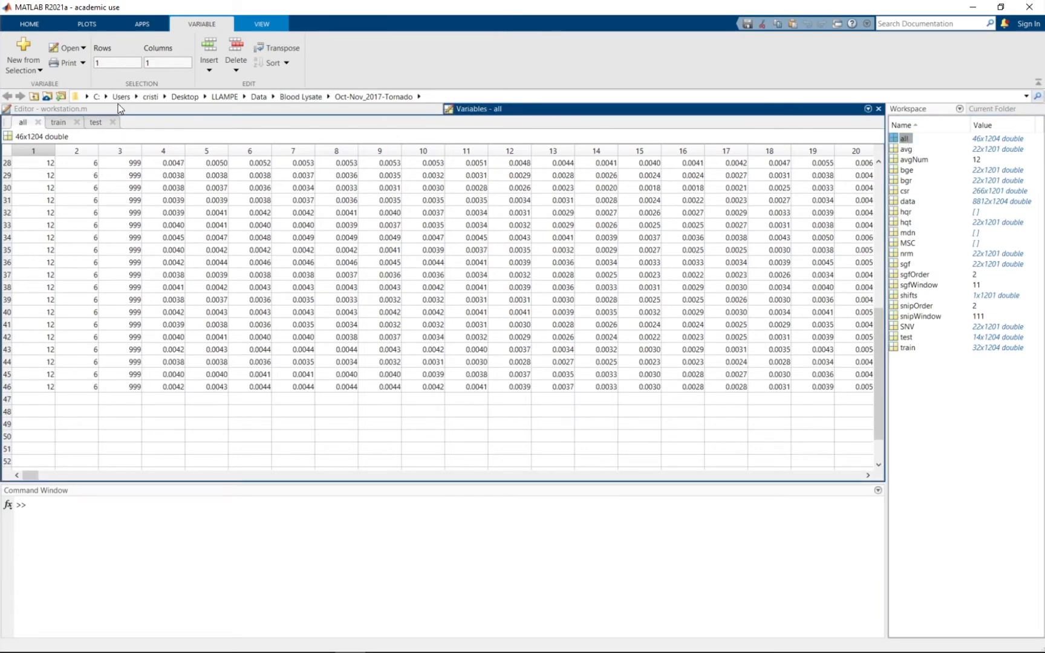
# Return to the workstation.m script and launch the PLSDA analysis tool with the plsda command, moving its window into a clear position
pyautogui.click(119, 109)
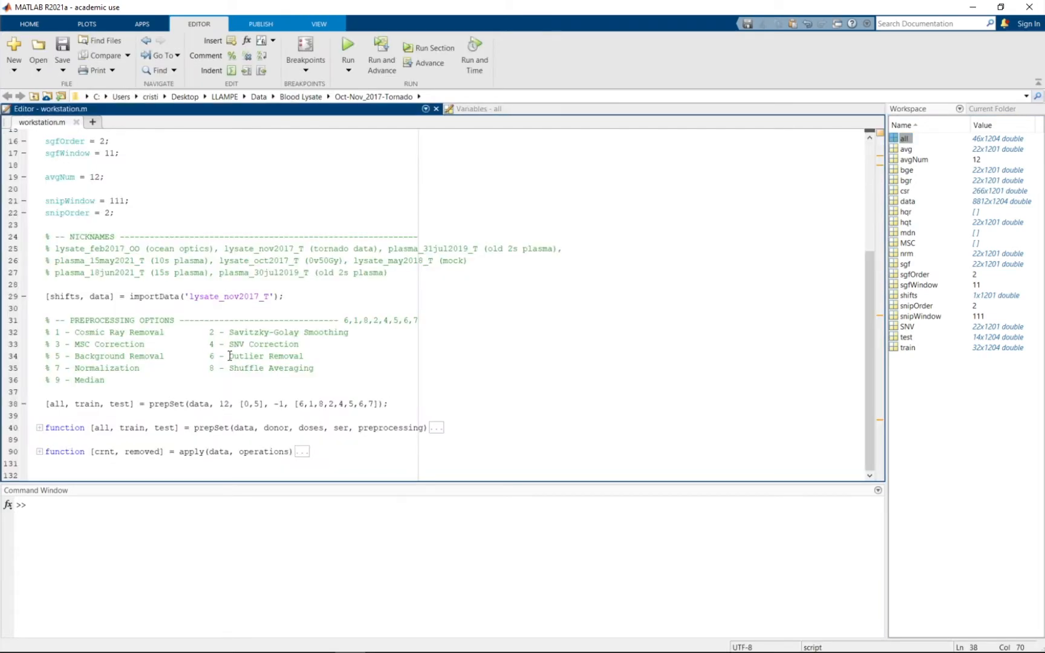
pyautogui.click(168, 542)
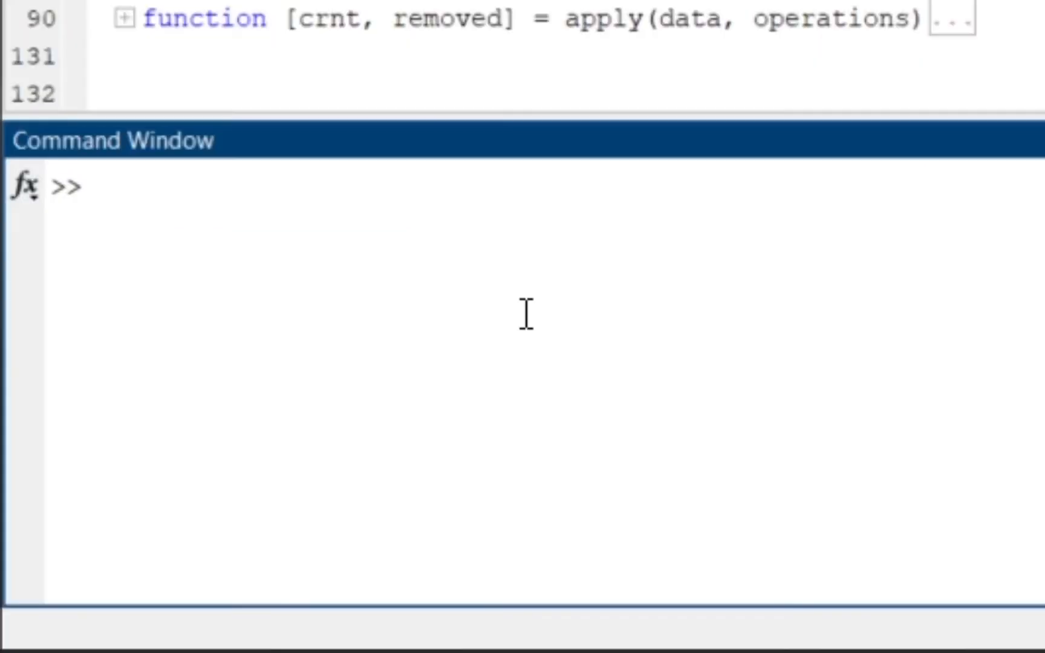
pyautogui.write('plsd')
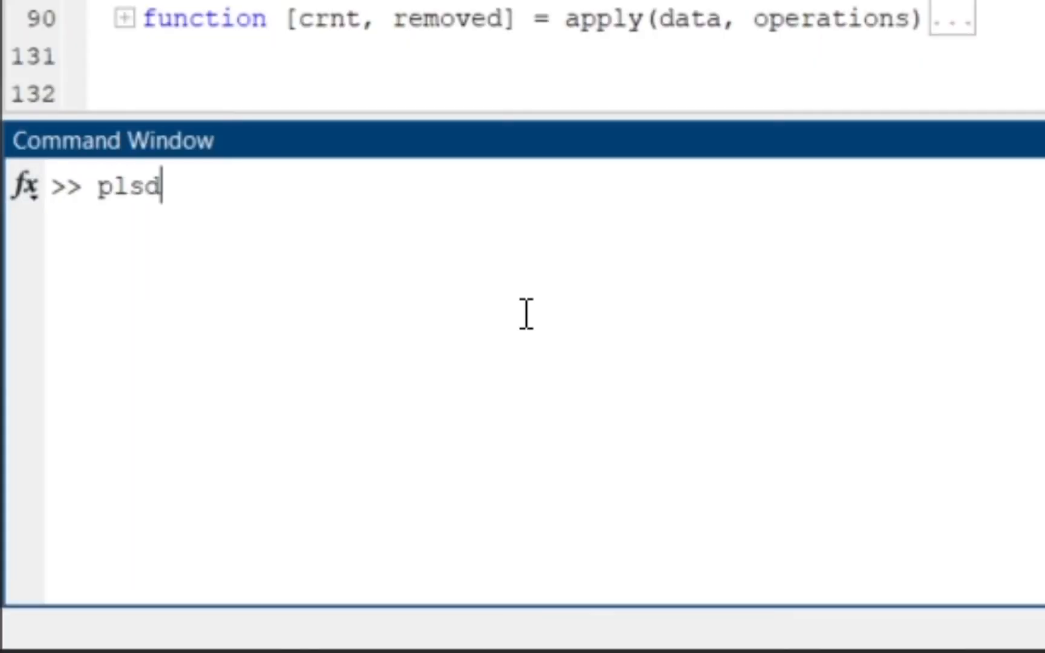
pyautogui.write('a')
pyautogui.press('Return')
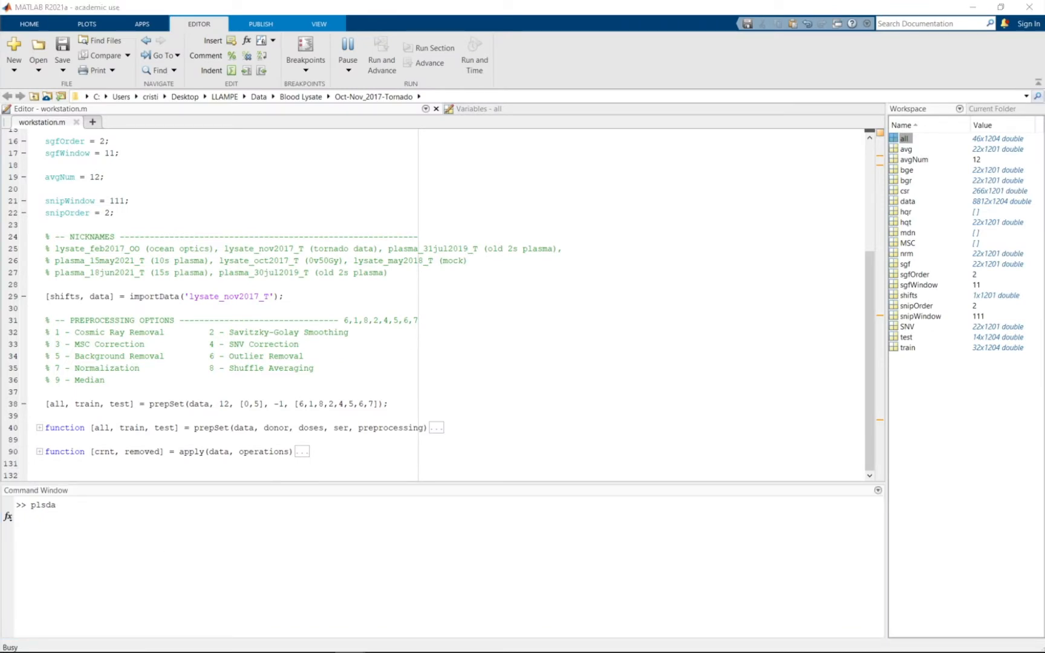
pyautogui.moveTo(413, 324); pyautogui.dragTo(481, 321)
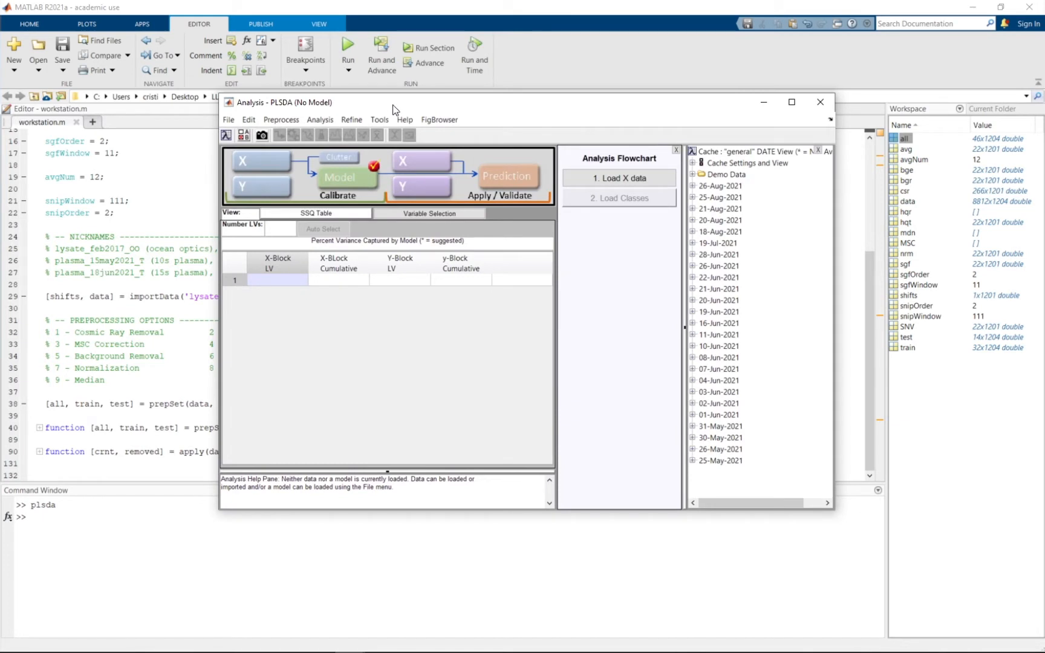
pyautogui.moveTo(393, 105); pyautogui.dragTo(373, 96)
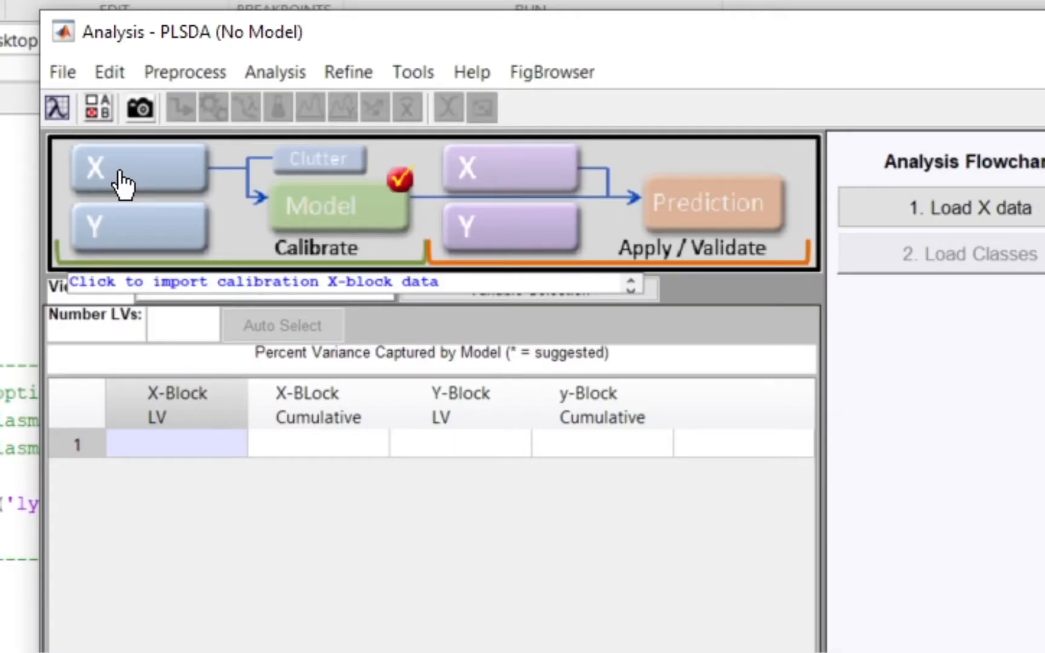
# Load the workspace variable train as both the X-block and Y-block calibration data
pyautogui.click(234, 152)
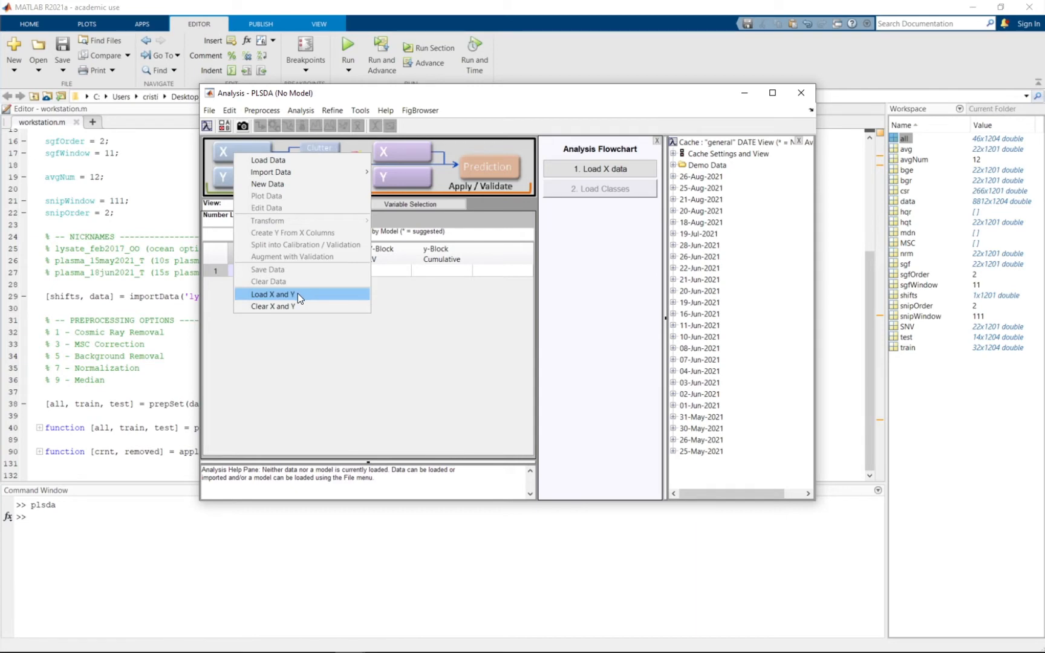
pyautogui.click(297, 294)
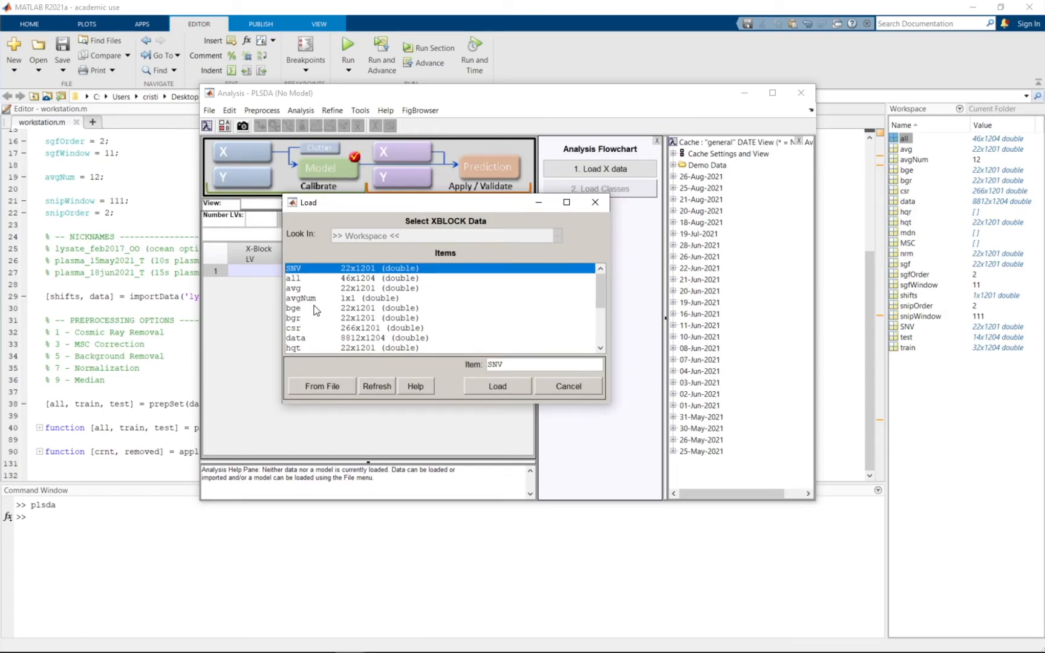
pyautogui.scroll(-4, 315, 308)
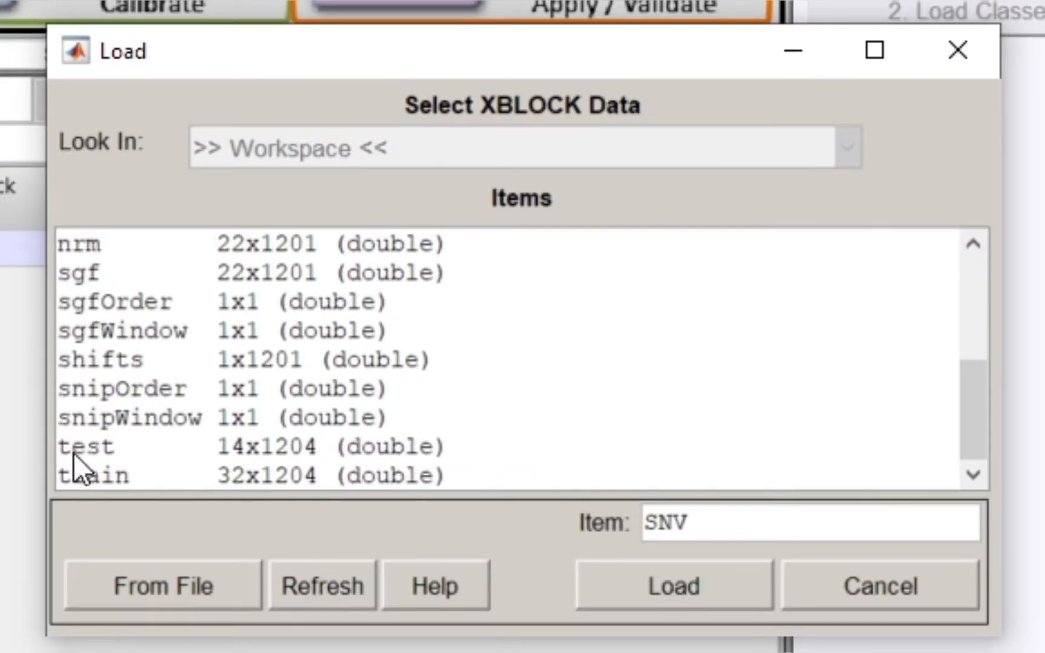
pyautogui.click(103, 475)
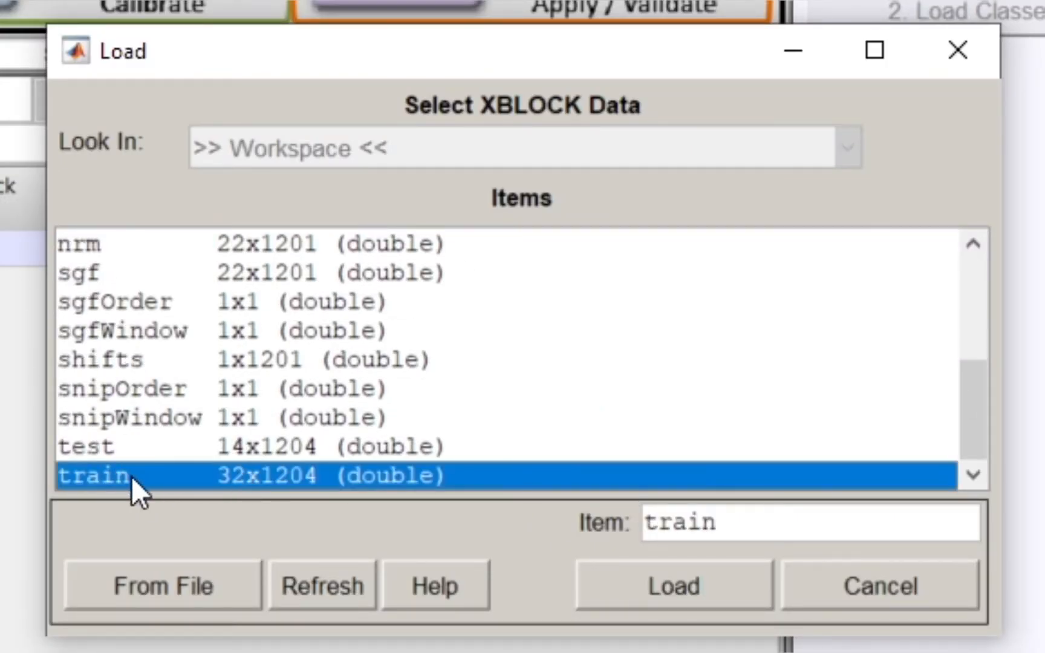
pyautogui.doubleClick(148, 478)
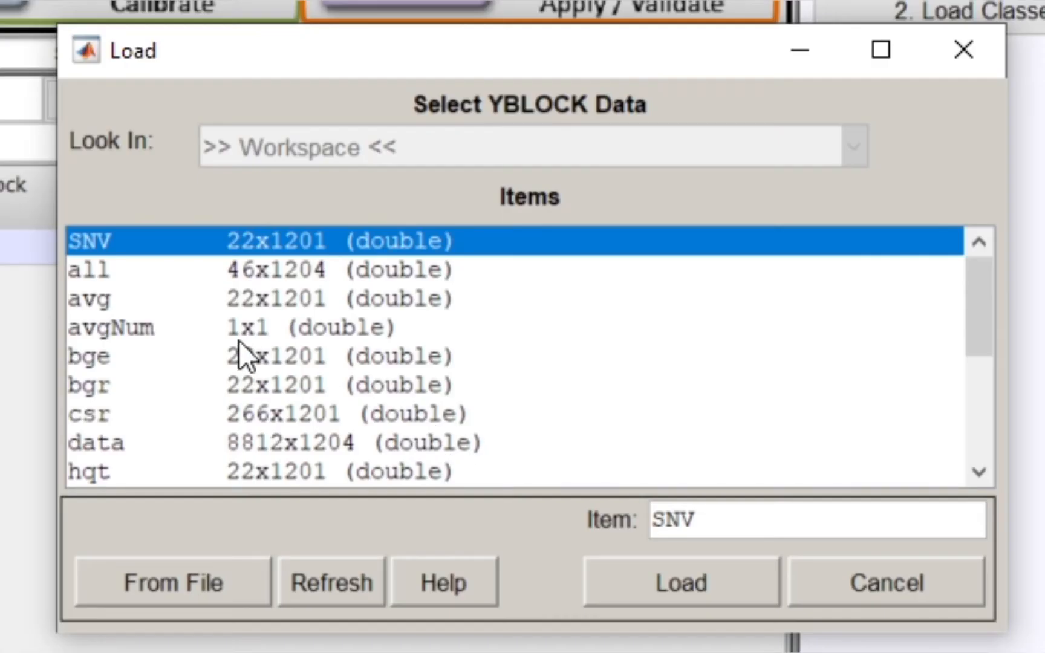
pyautogui.scroll(-4, 345, 302)
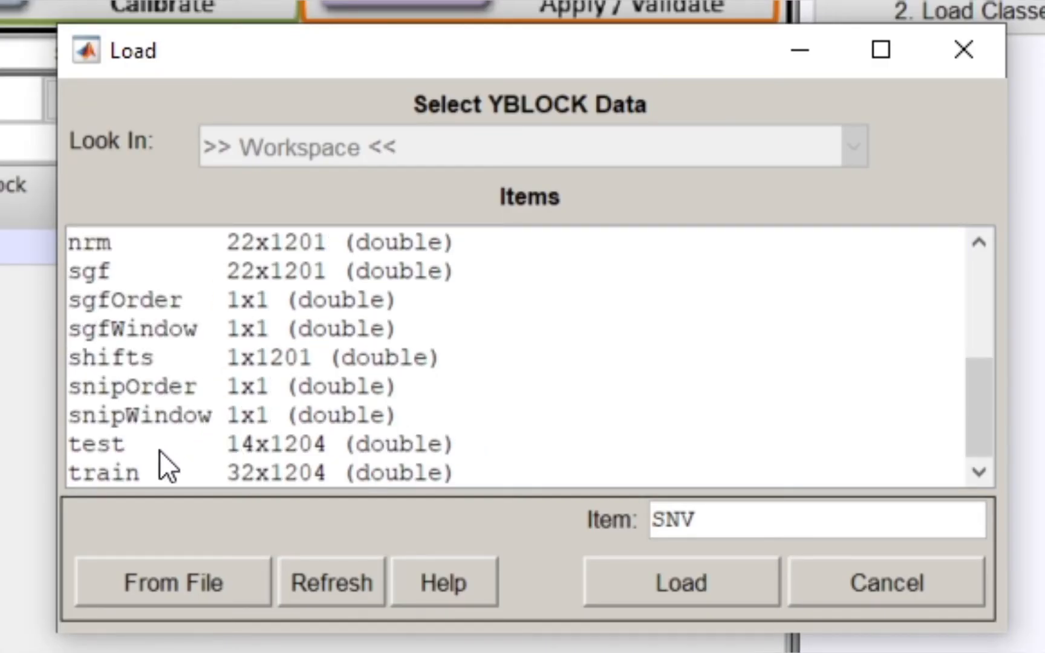
pyautogui.doubleClick(117, 472)
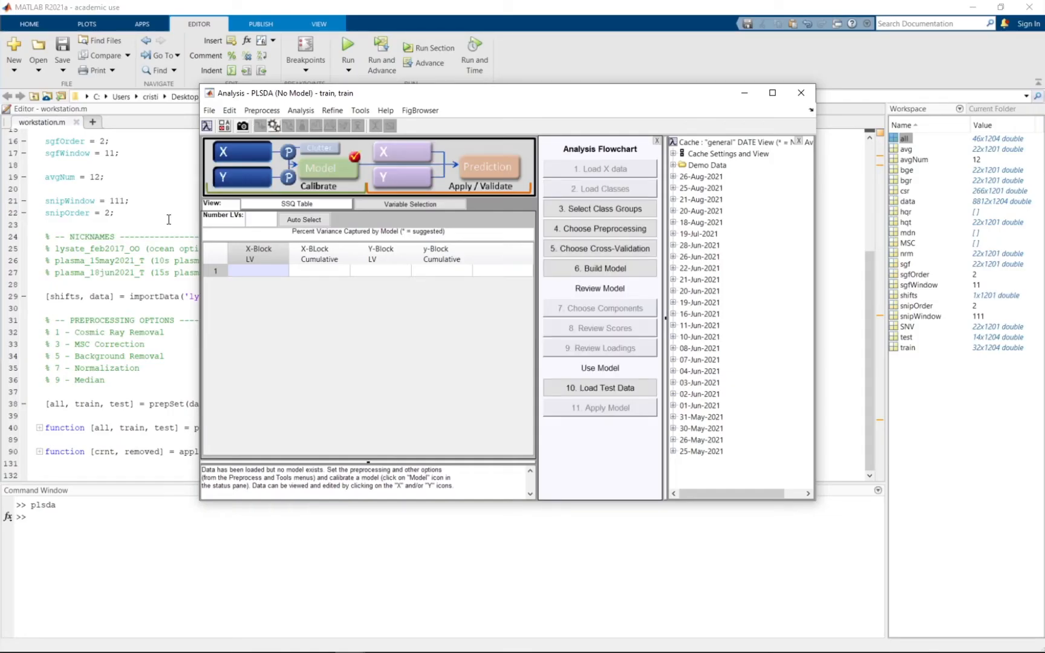
# Open the calibration X-block for editing, widen the editor window, and use column 2 as the sample class
pyautogui.moveTo(242, 159)
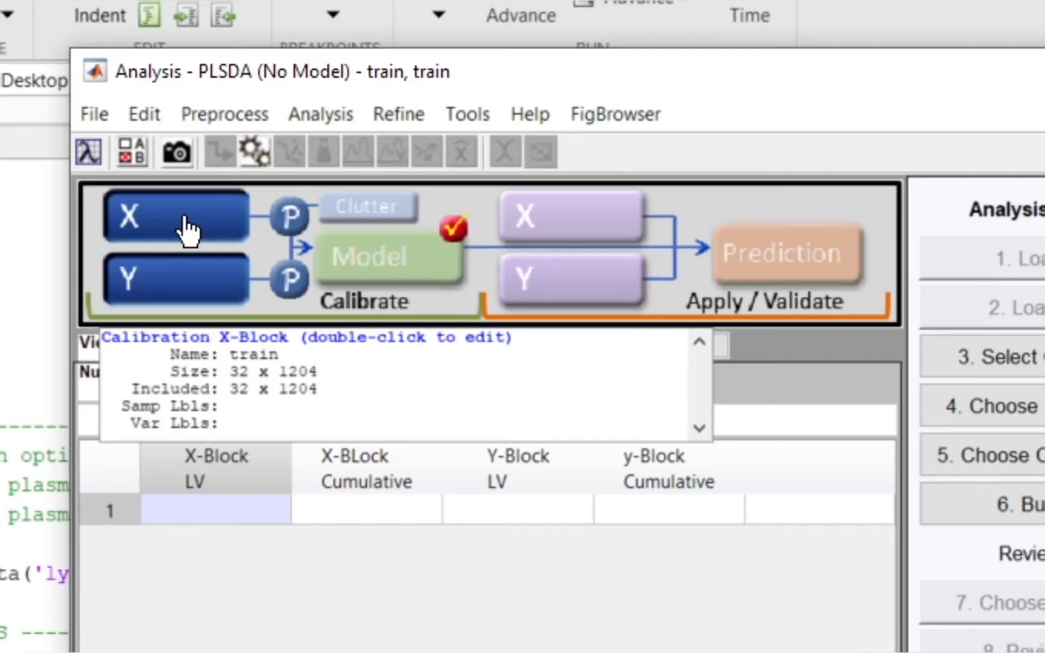
pyautogui.rightClick(188, 230)
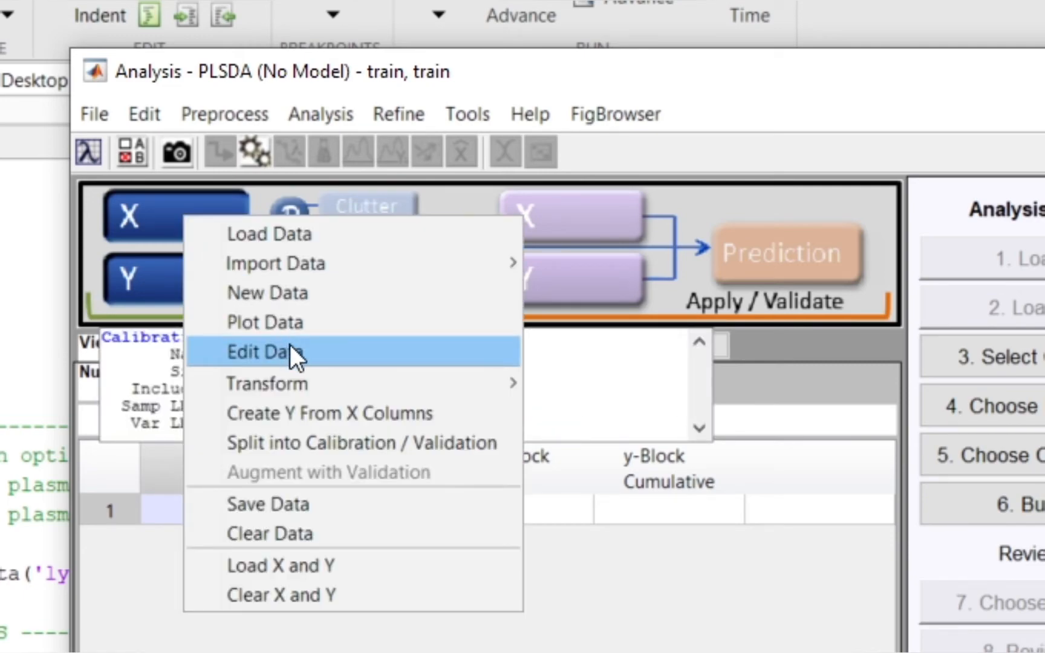
pyautogui.click(292, 350)
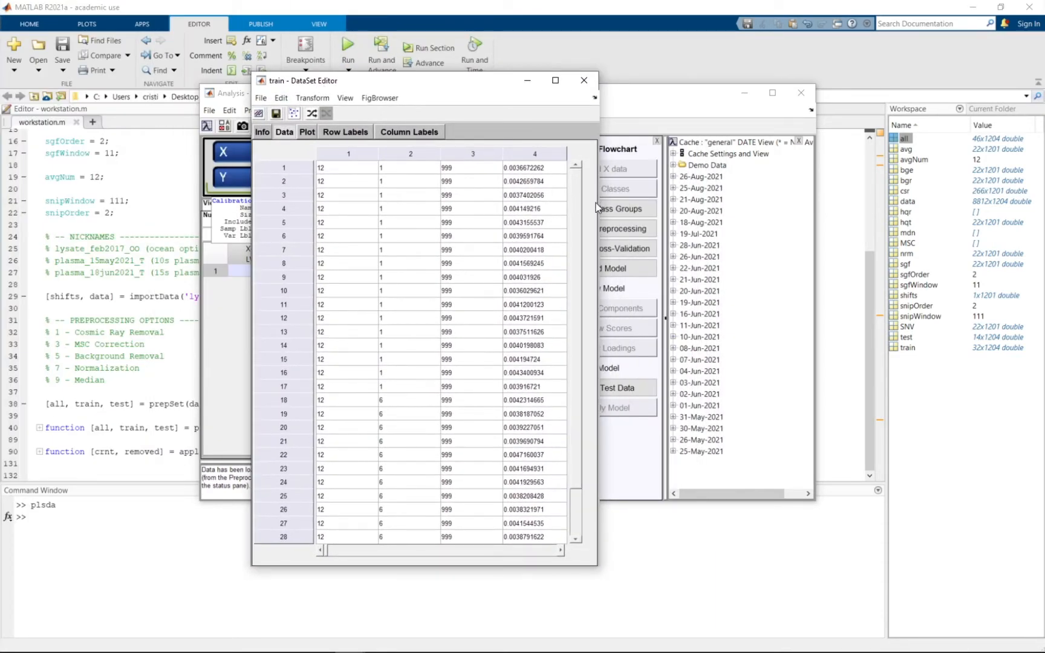
pyautogui.moveTo(598, 200); pyautogui.dragTo(796, 205)
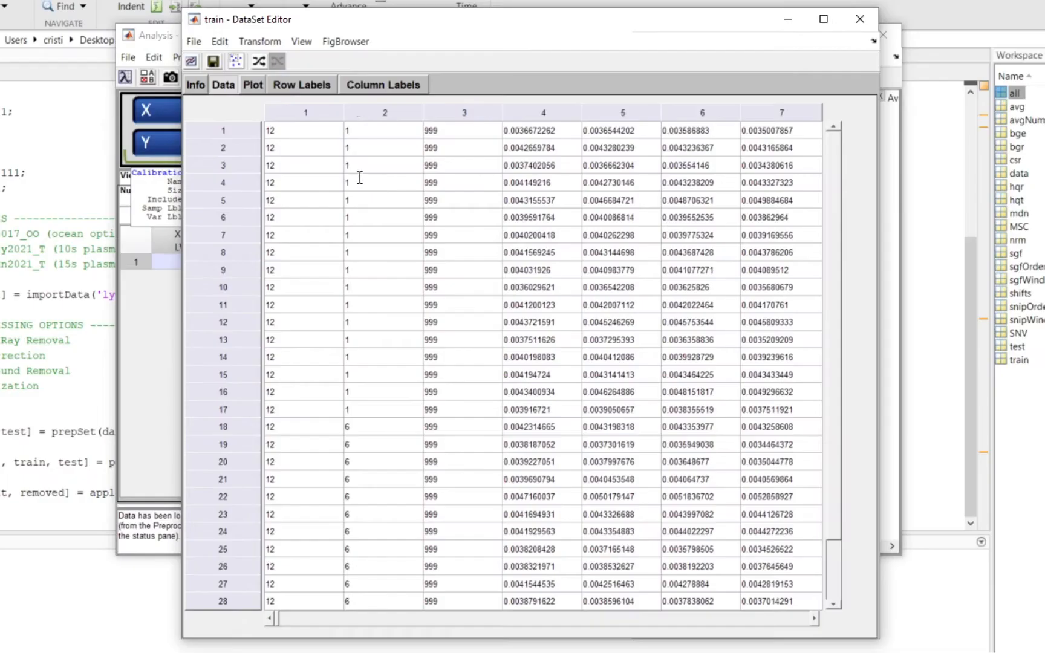
pyautogui.rightClick(375, 114)
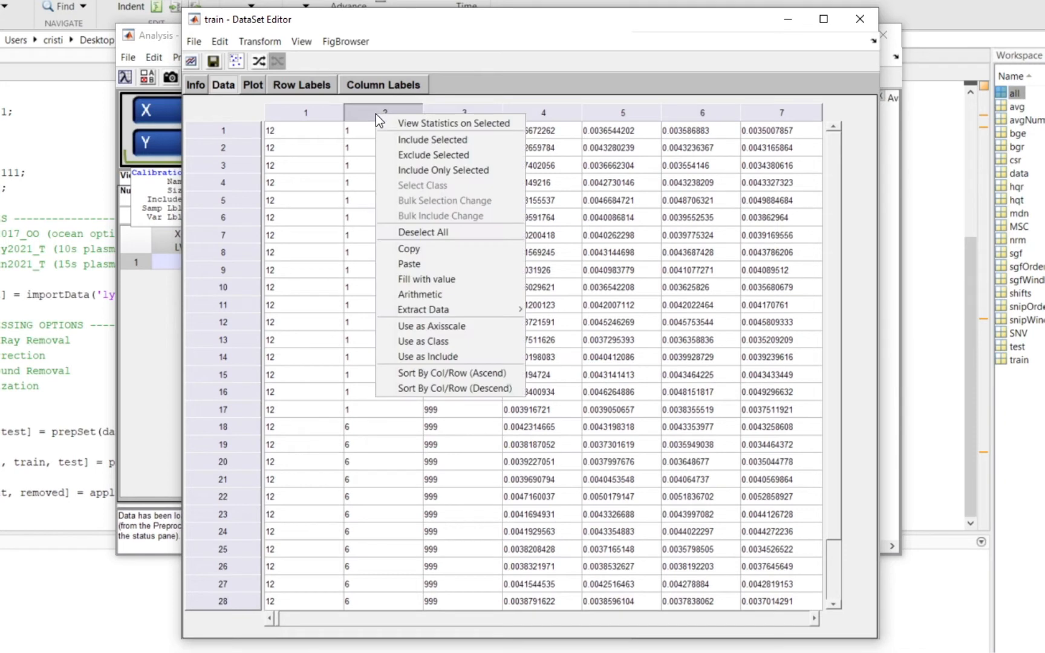
pyautogui.click(437, 340)
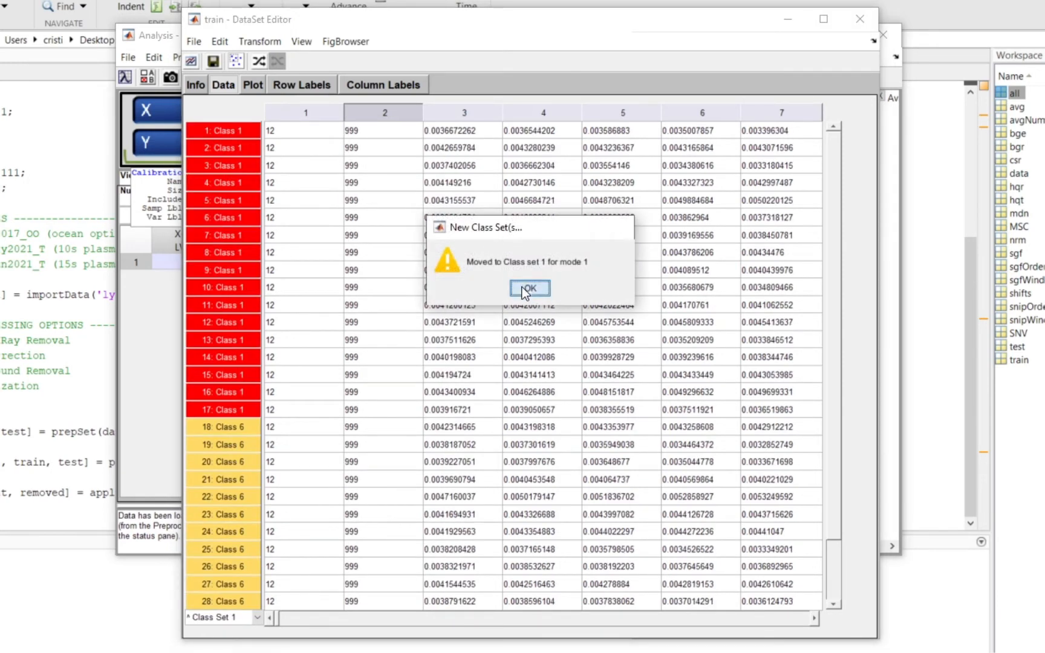
pyautogui.click(528, 288)
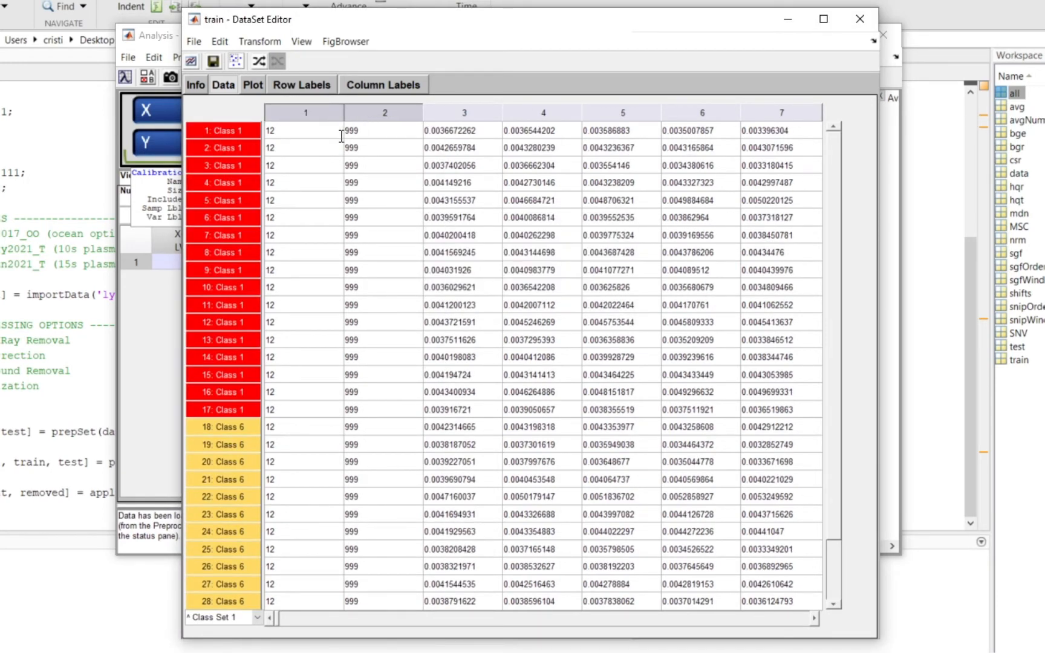
# Exclude columns 1 and 2 from the calibration X-block and close the dataset editor
pyautogui.rightClick(324, 113)
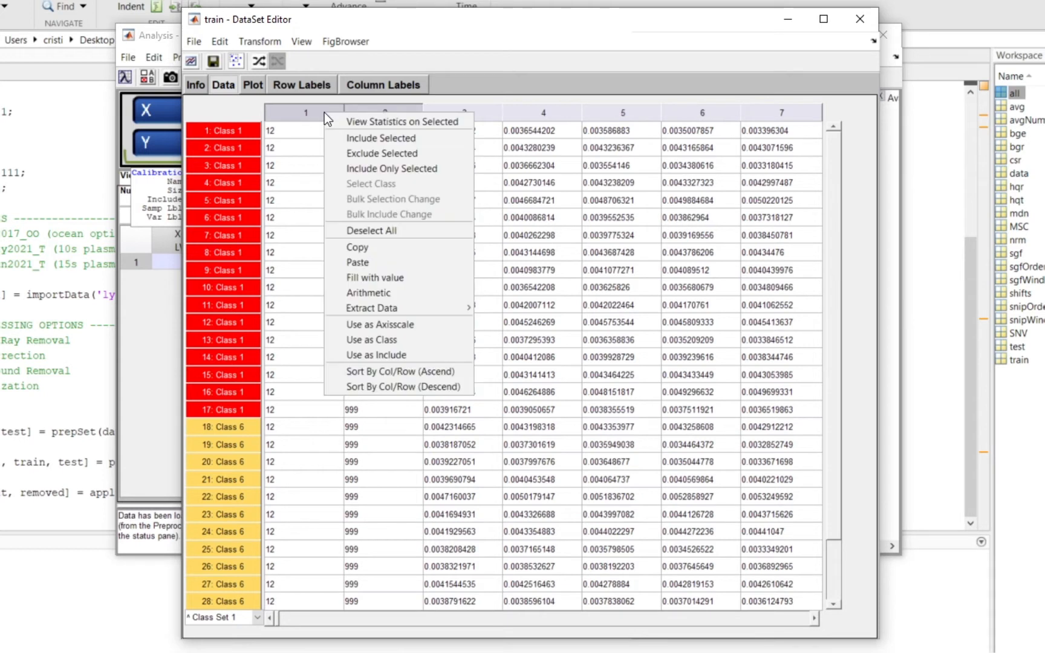
pyautogui.click(370, 149)
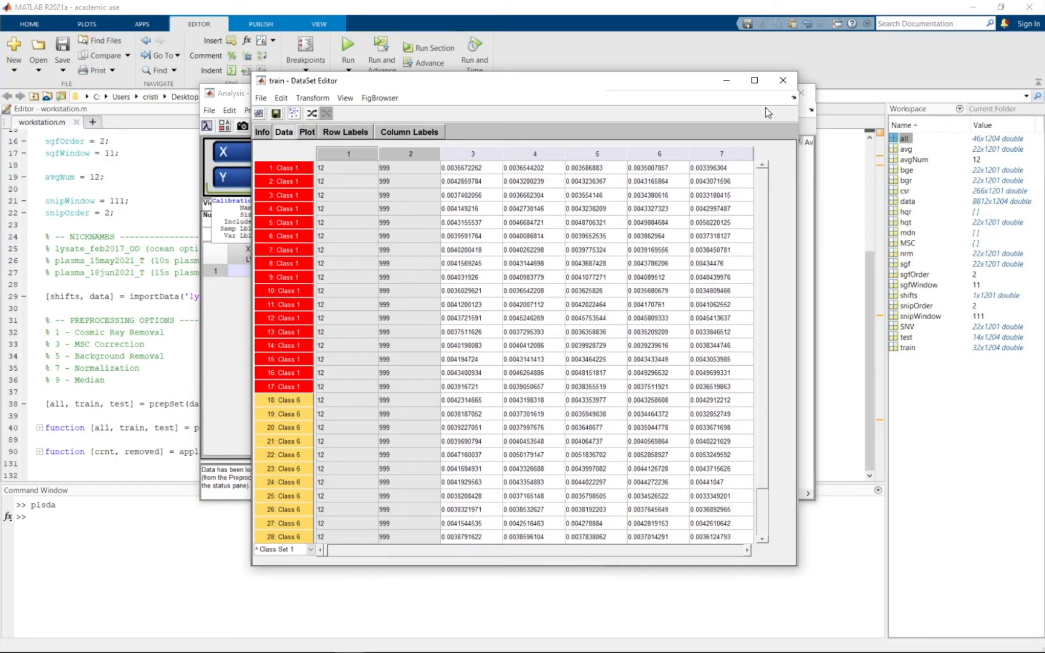
pyautogui.click(781, 83)
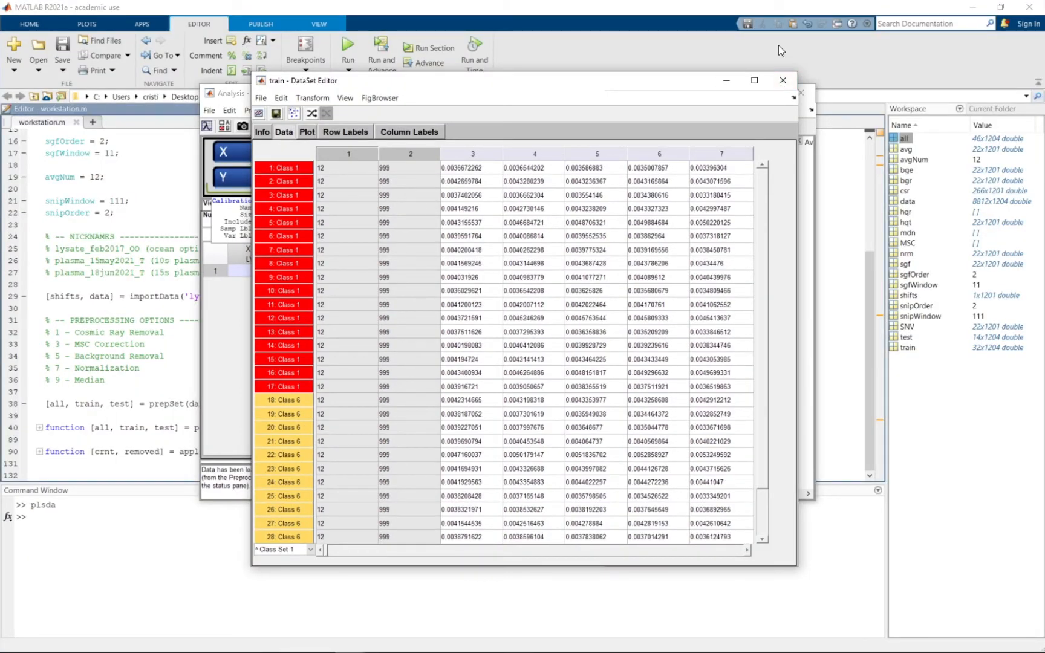
pyautogui.click(786, 80)
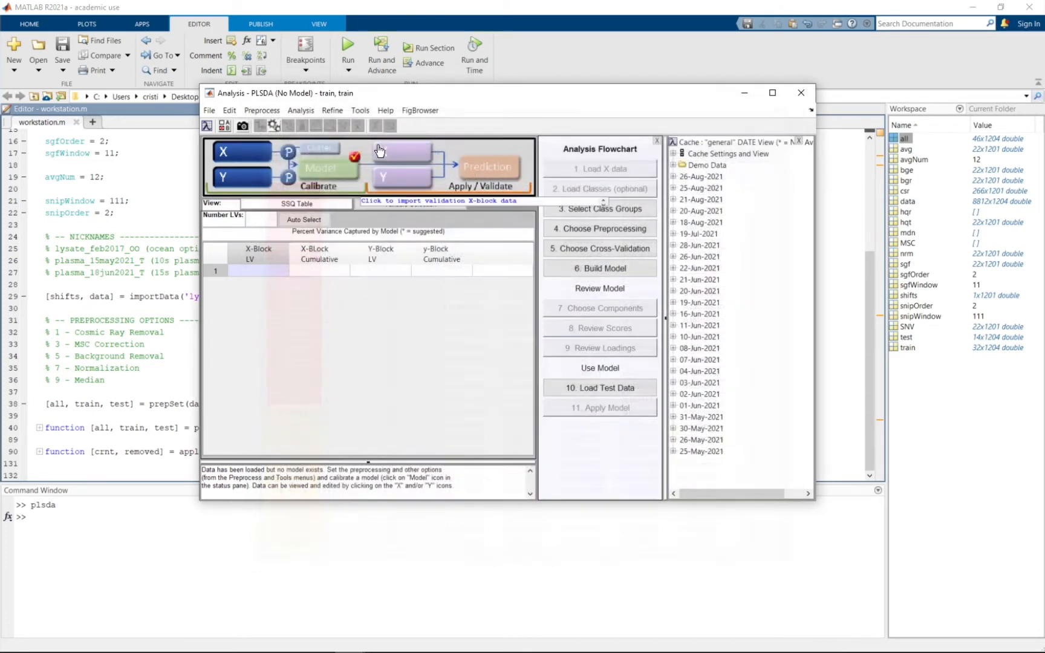
# Open the calibration Y-block for editing, include only column 2, and close the dataset editor
pyautogui.rightClick(239, 181)
pyautogui.click(273, 231)
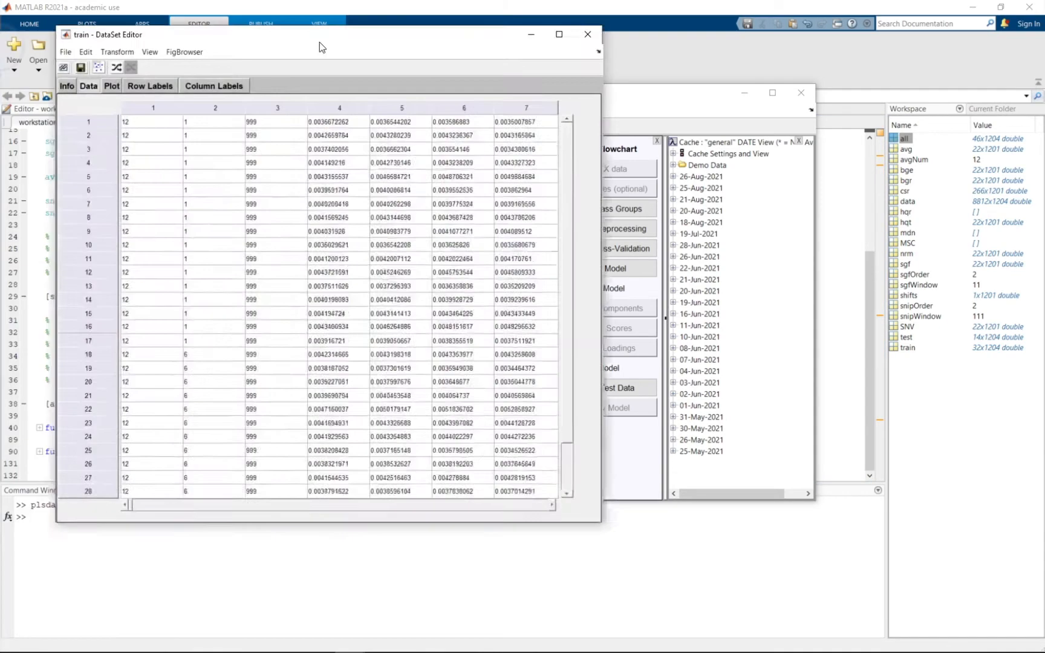
pyautogui.moveTo(319, 42); pyautogui.dragTo(546, 64)
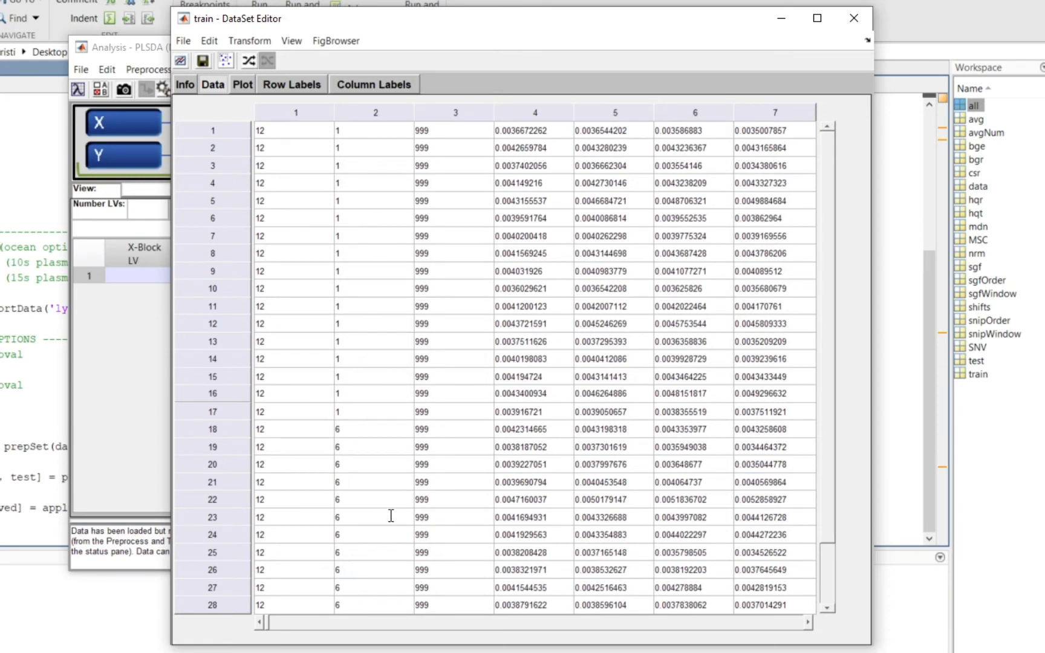
pyautogui.rightClick(364, 113)
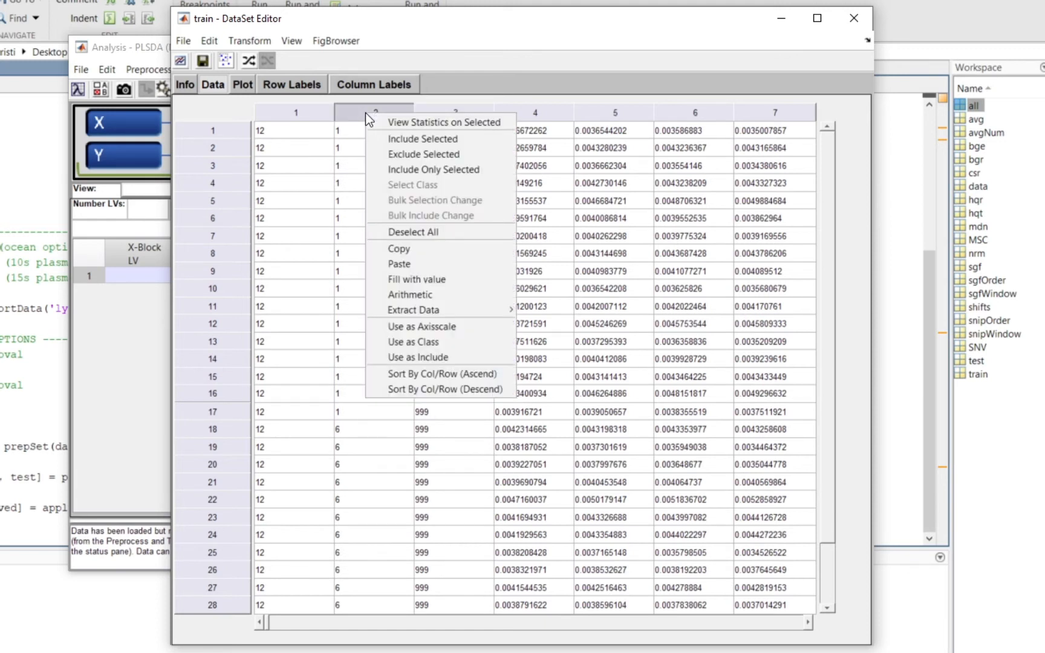
pyautogui.click(424, 170)
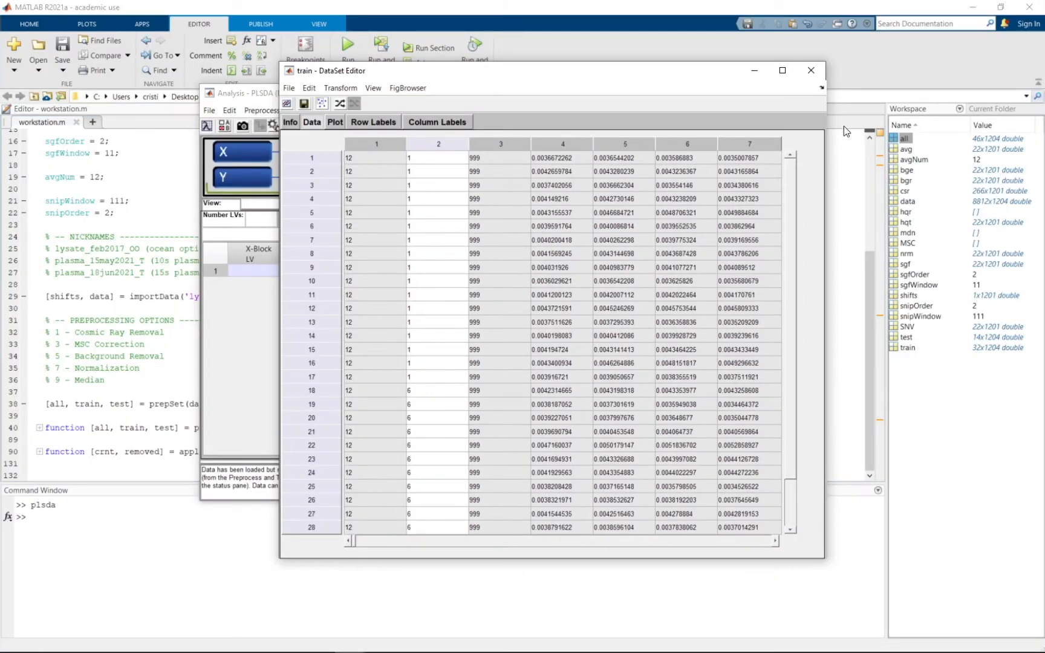
pyautogui.click(810, 71)
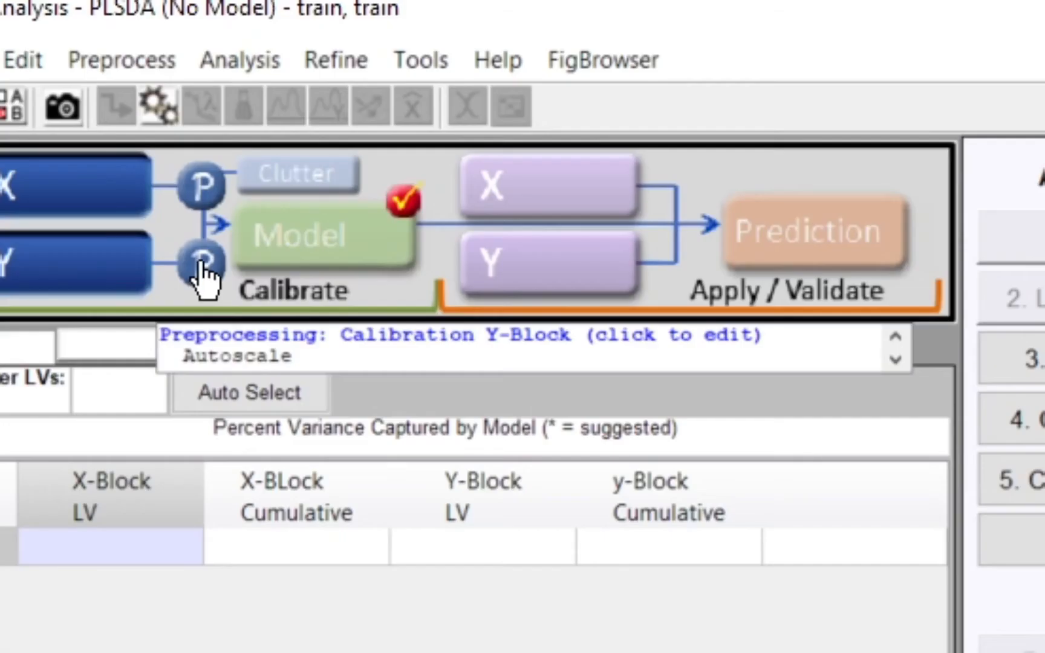
# Set the preprocessing of both the calibration Y-block and X-block to Mean Center
pyautogui.click(200, 263)
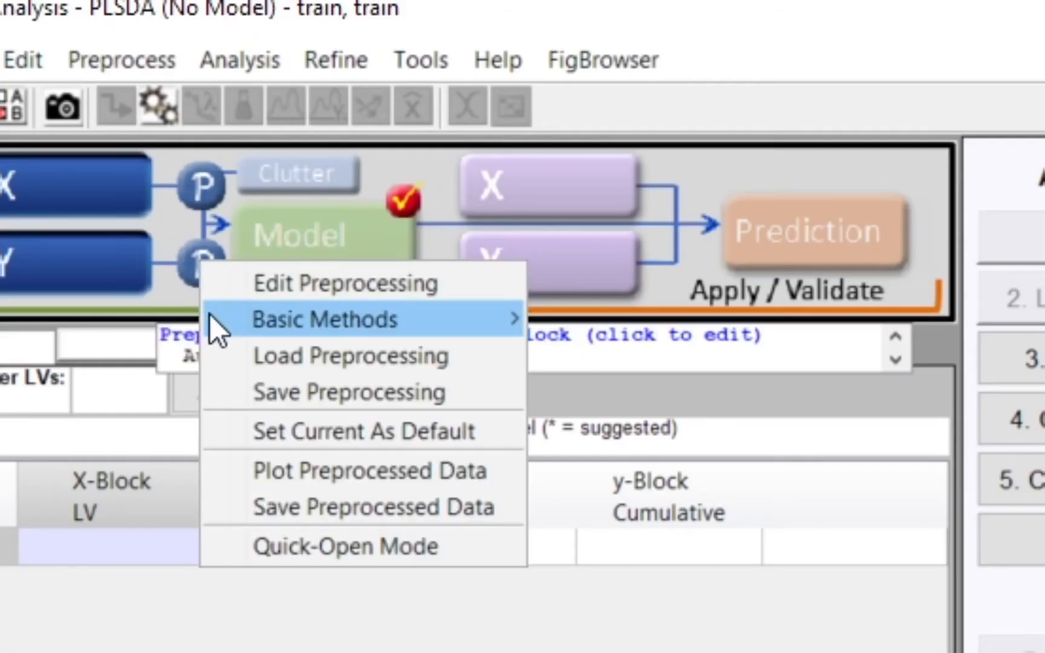
pyautogui.moveTo(281, 318)
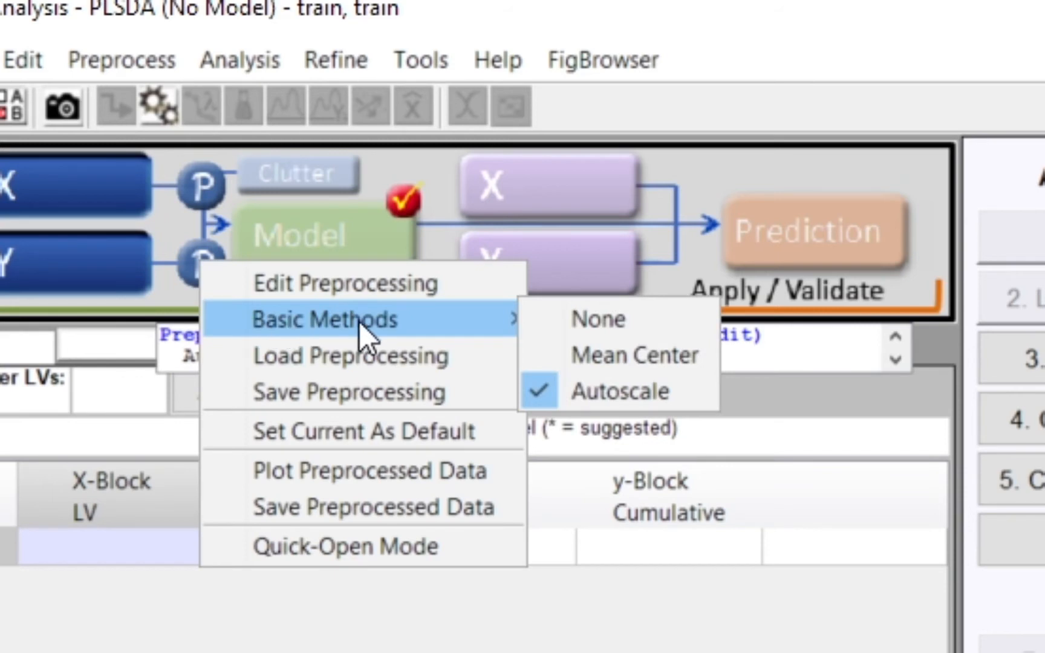
pyautogui.click(620, 354)
pyautogui.rightClick(217, 192)
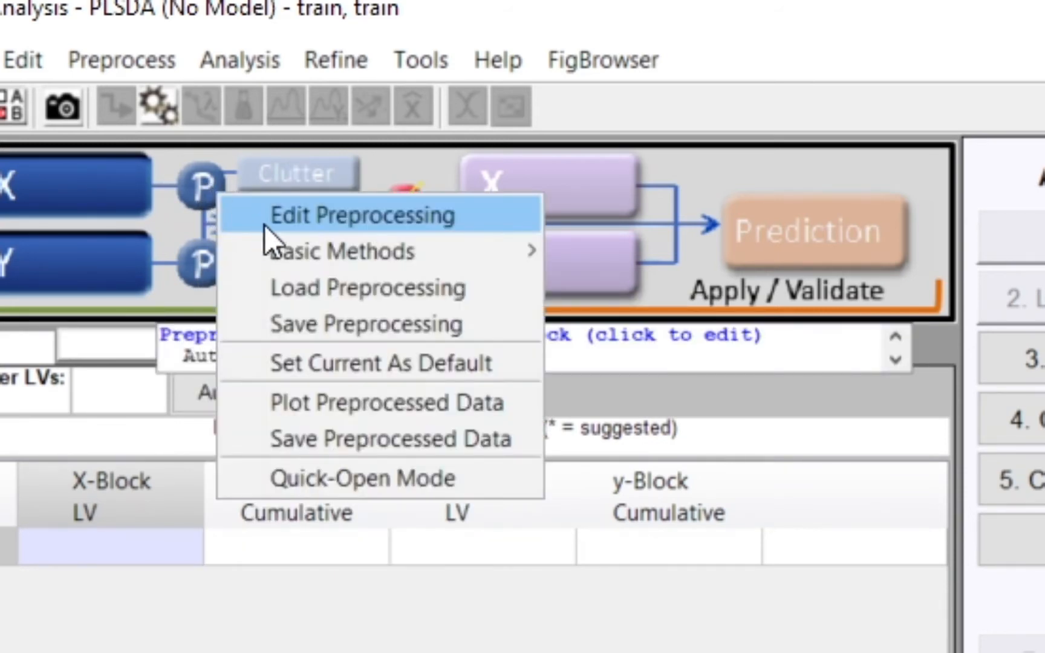
pyautogui.moveTo(302, 249)
pyautogui.click(634, 287)
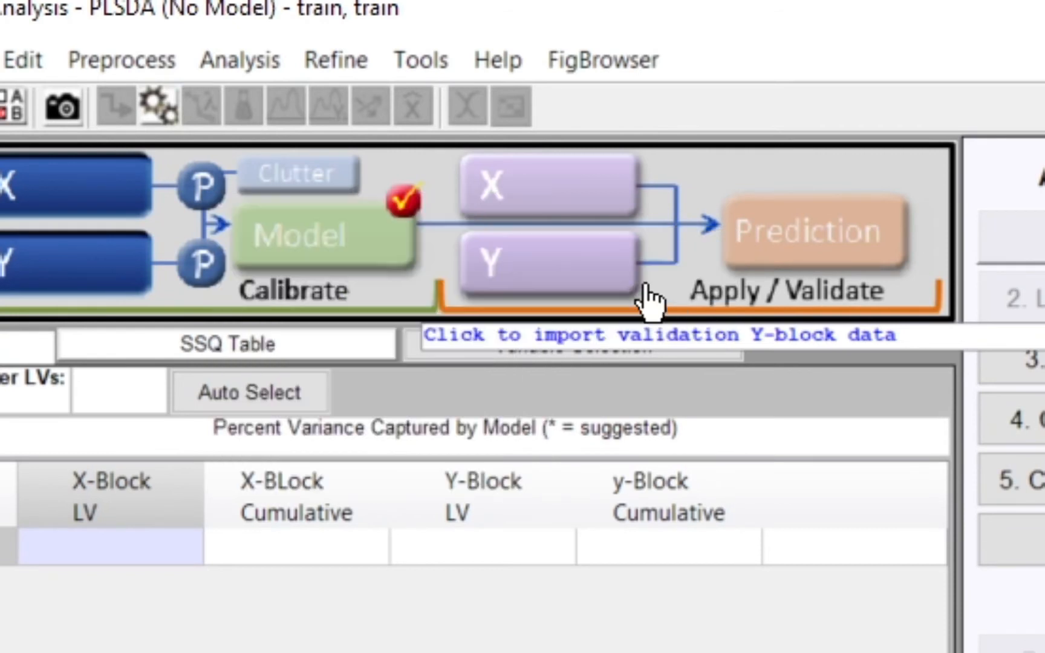
# Build the PLSDA model from the calibration data and review the variance captured by each latent variable
pyautogui.click(317, 242)
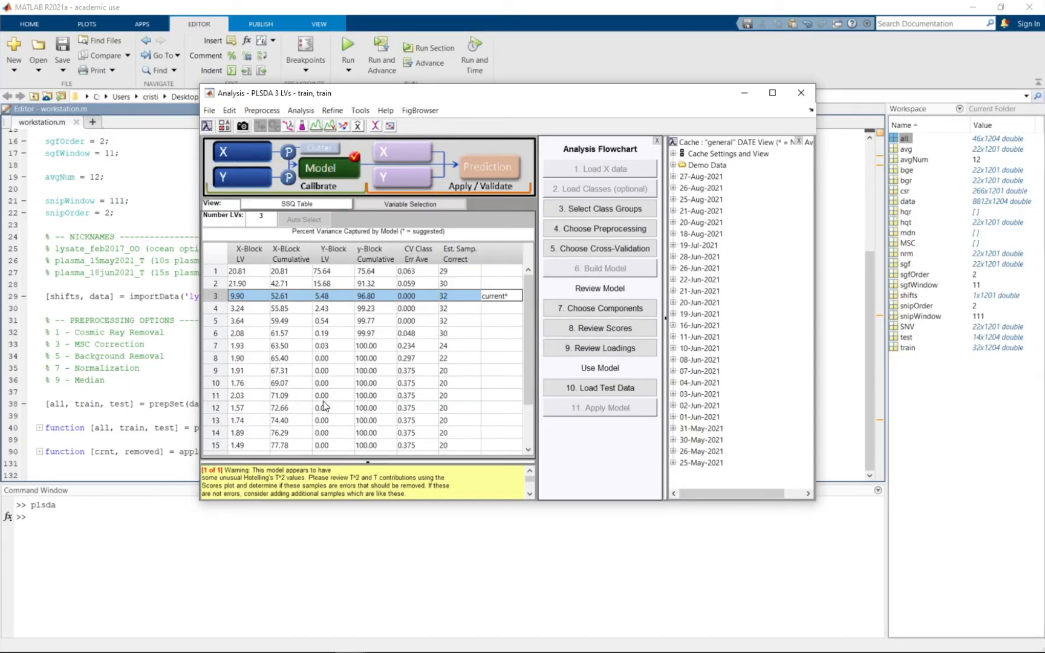
pyautogui.scroll(-1, 379, 379)
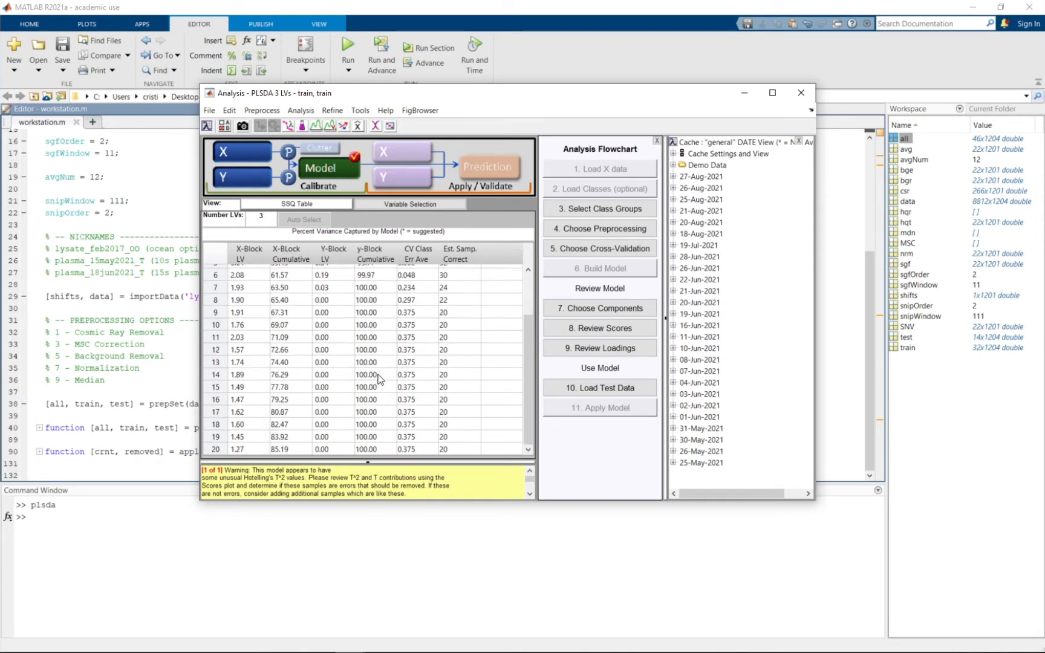
pyautogui.scroll(1, 380, 379)
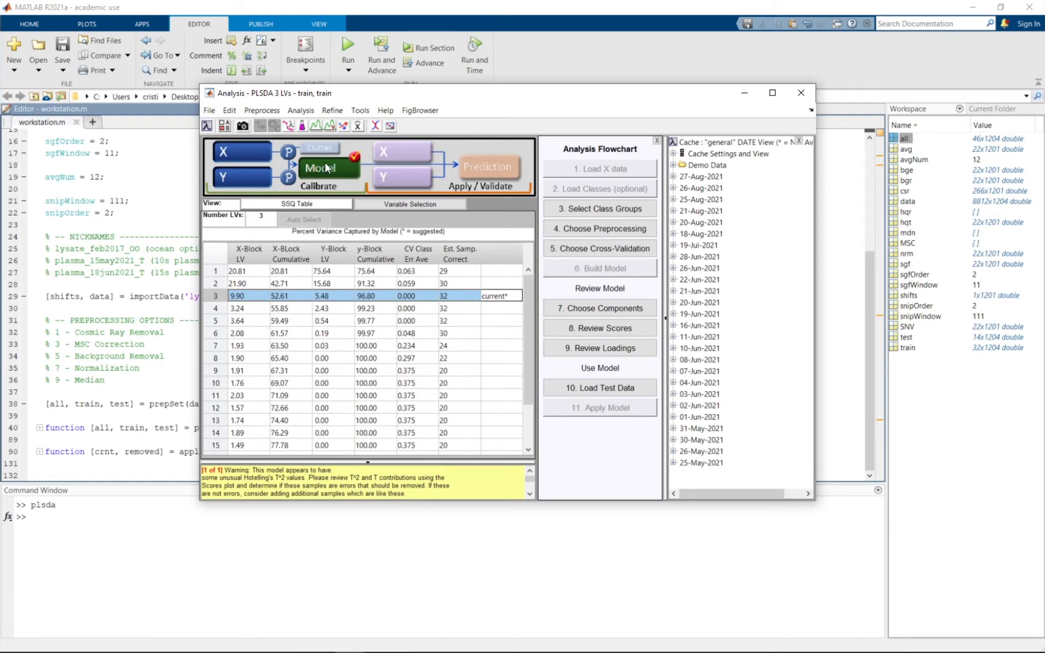
pyautogui.moveTo(325, 161)
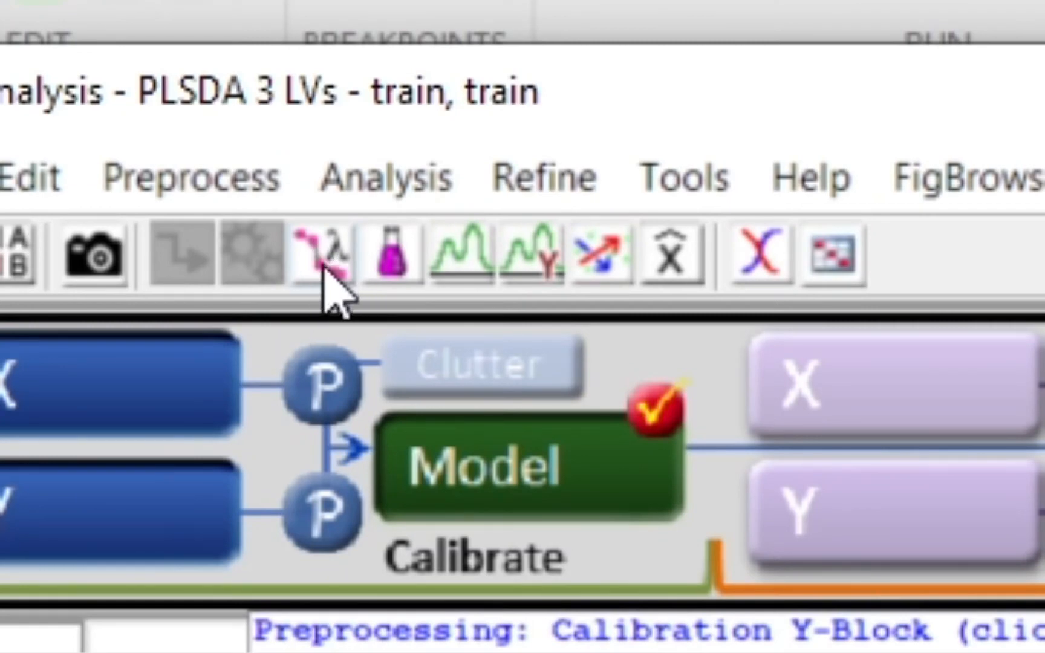
# Open the model statistics plot, enlarge the plot controls, show RMSECV 1 against latent variable number, and close the plot windows
pyautogui.click(326, 263)
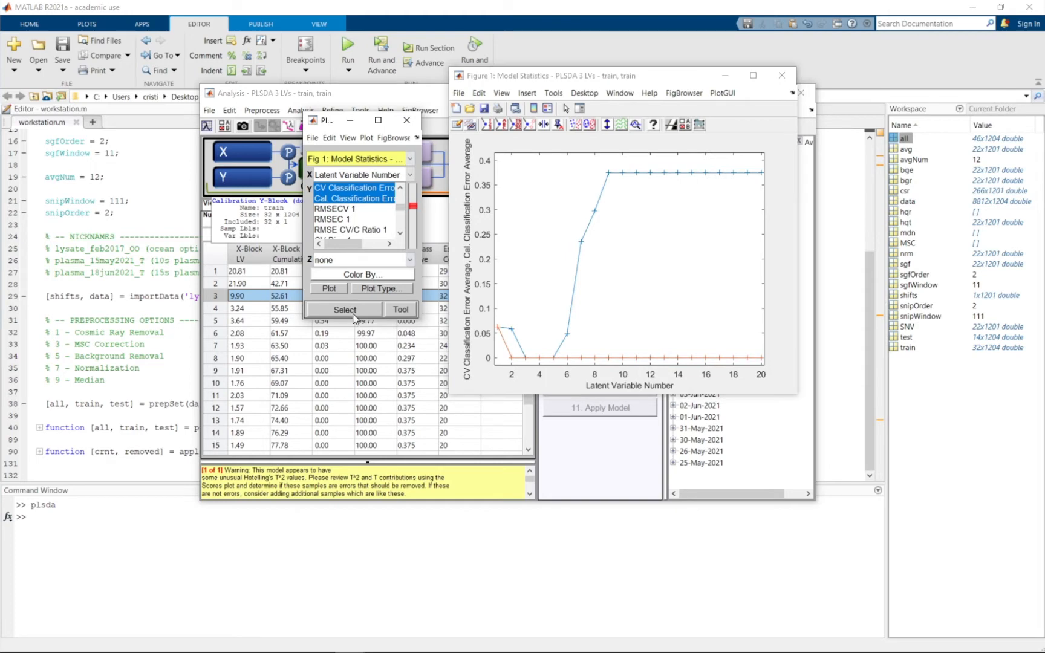
pyautogui.moveTo(354, 320); pyautogui.dragTo(354, 425)
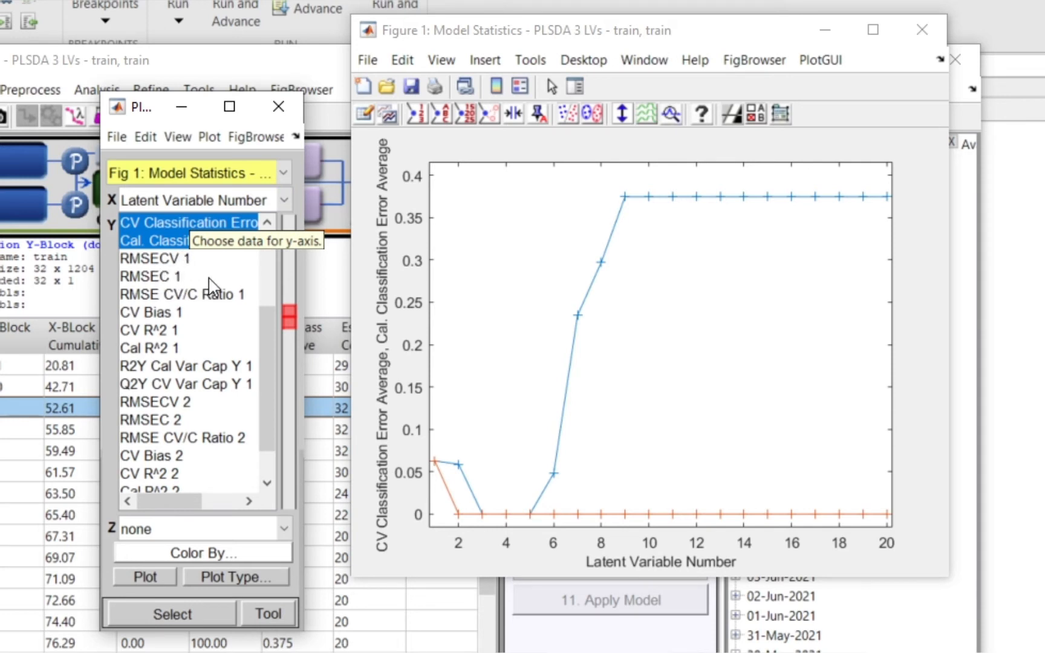
pyautogui.click(181, 258)
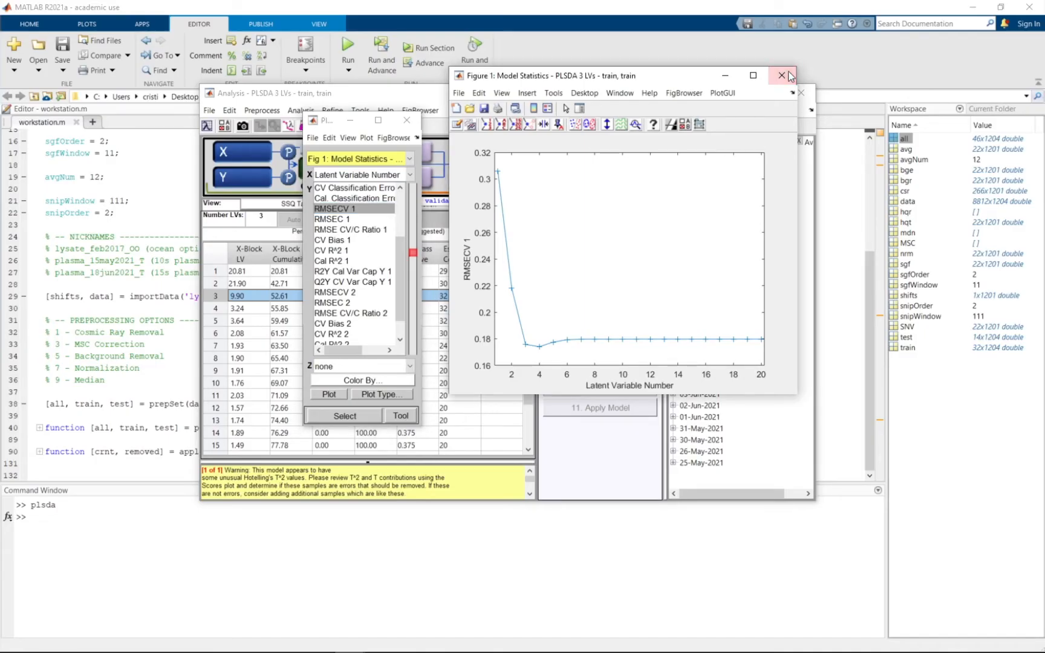
pyautogui.click(406, 121)
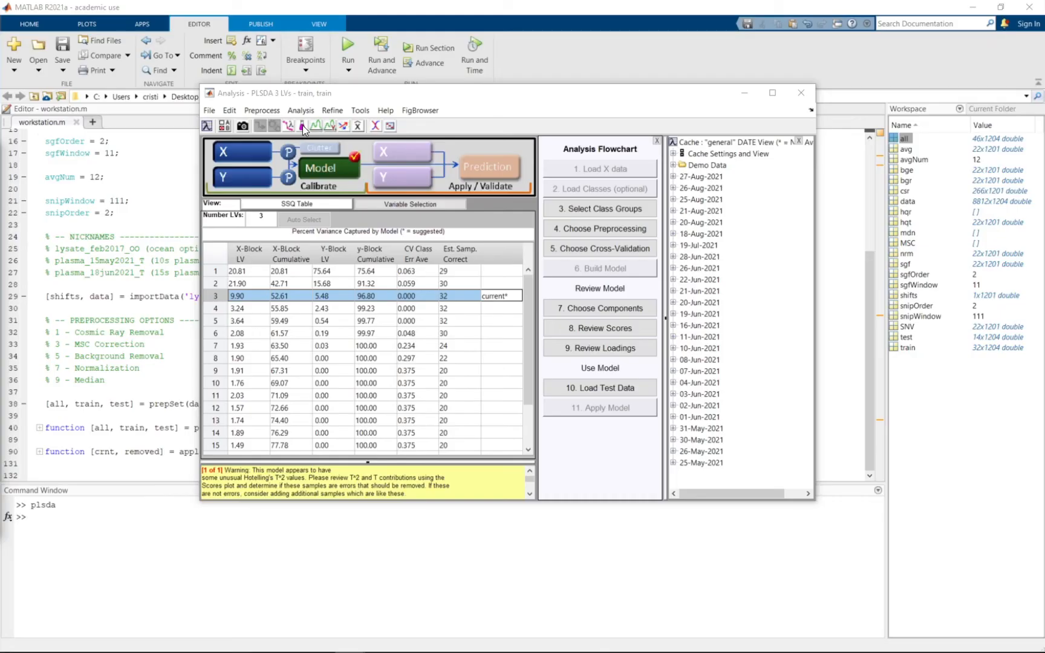
# Open the model's samples/scores plot in a taller window and insert a legend in the Y CV Predicted 1 subplot
pyautogui.click(333, 209)
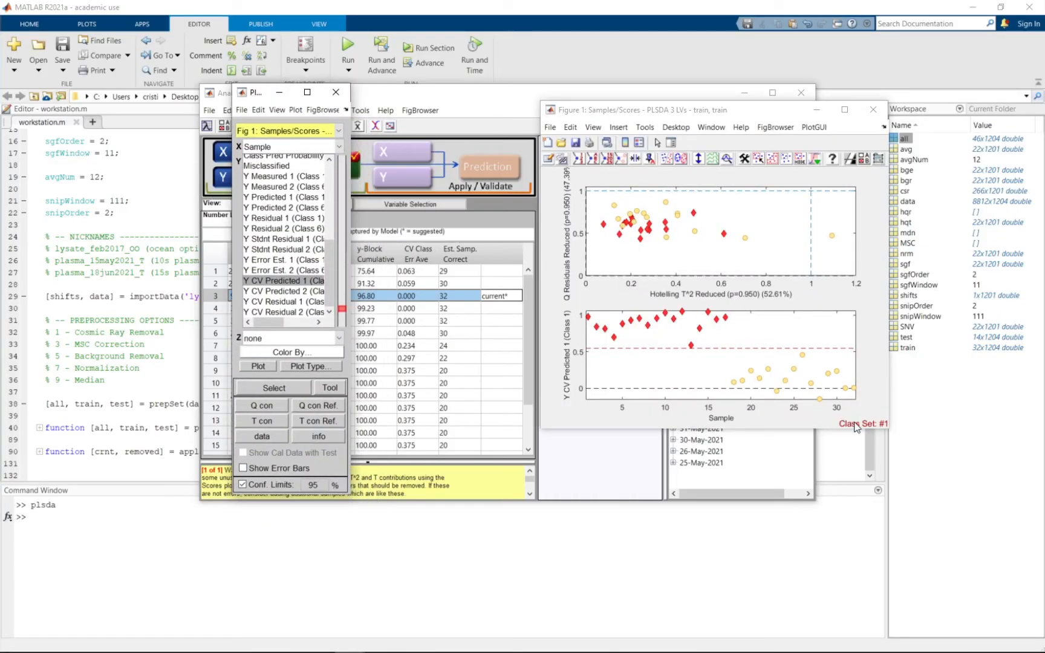
pyautogui.moveTo(842, 429); pyautogui.dragTo(842, 542)
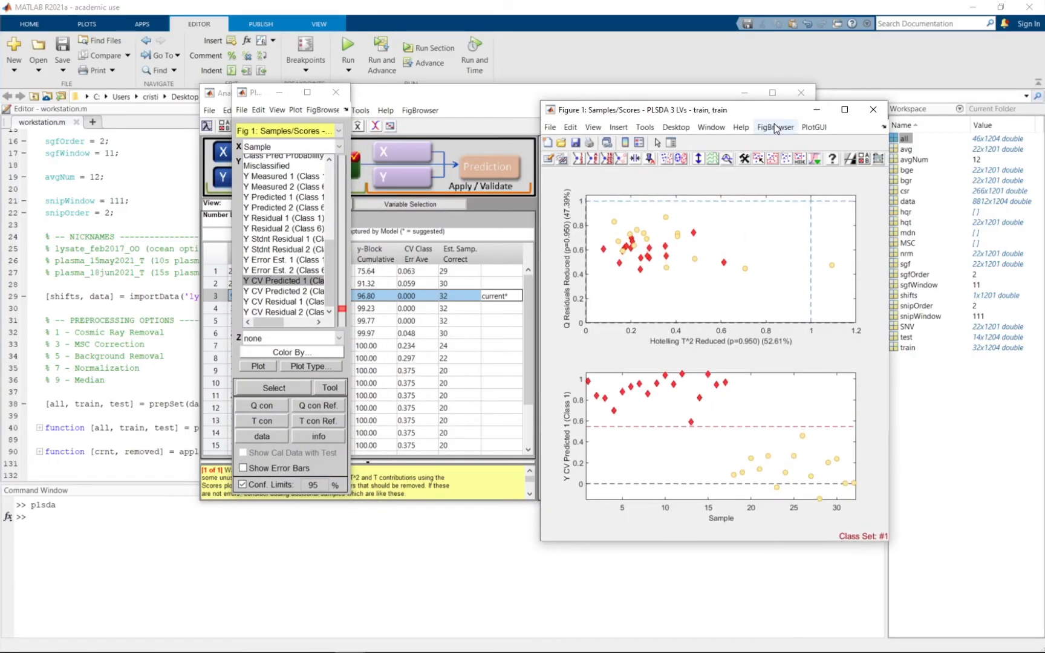
pyautogui.moveTo(672, 110); pyautogui.dragTo(600, 64)
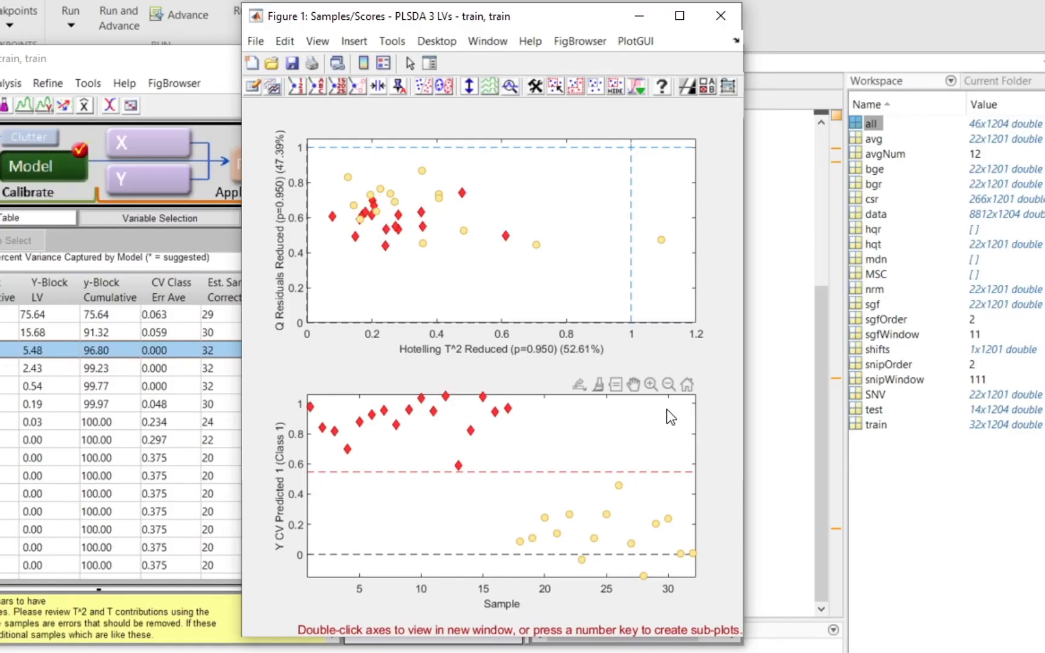
pyautogui.click(352, 39)
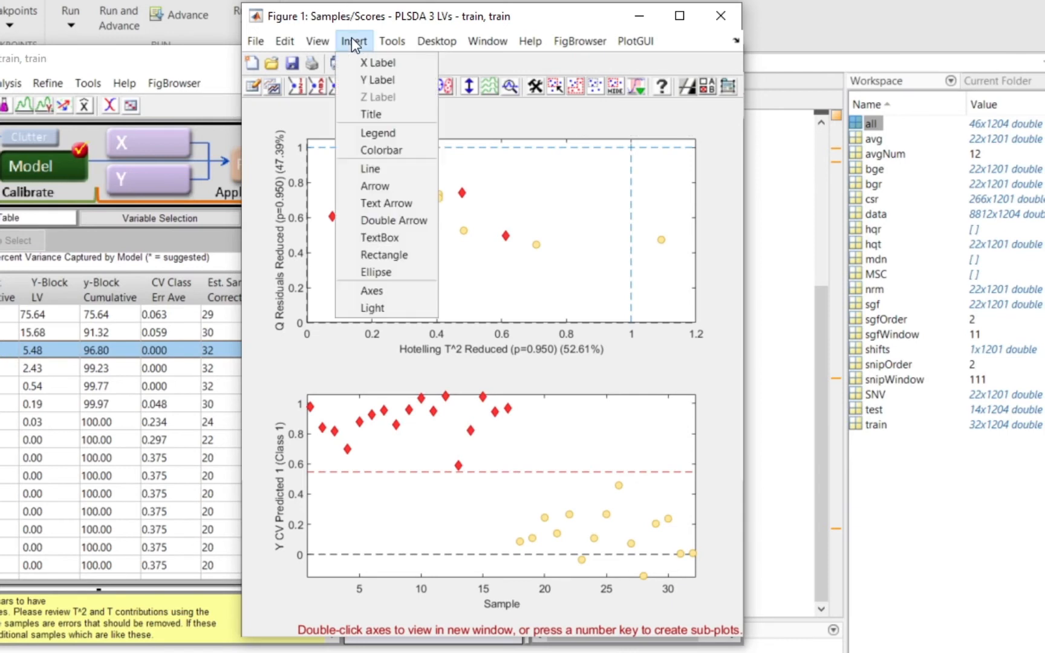
pyautogui.click(390, 114)
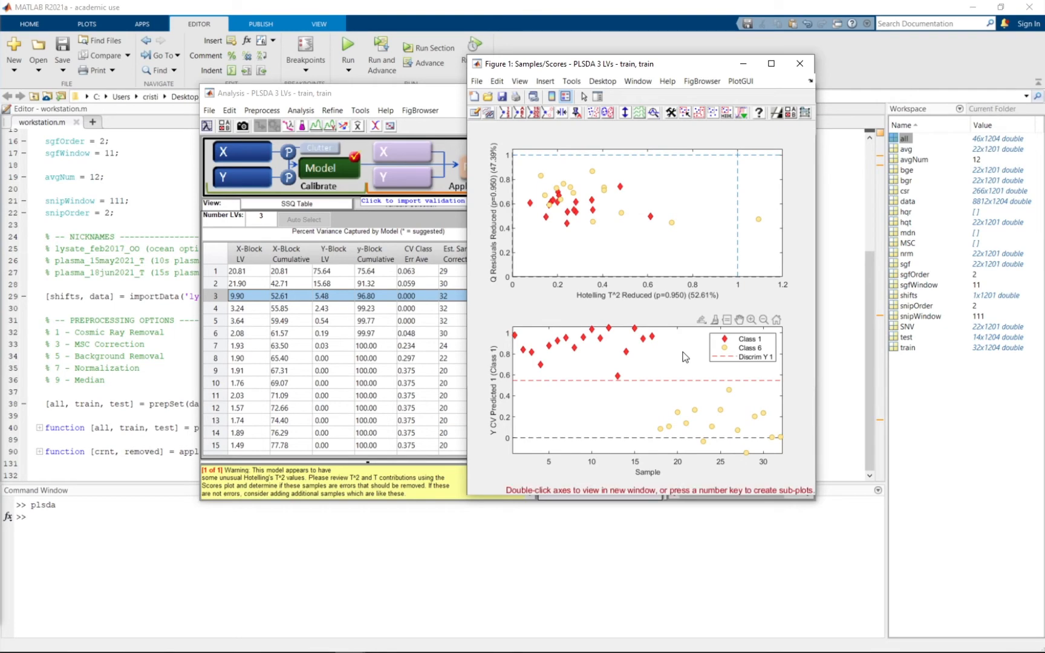
# Open the Y CV Predicted 1 against sample subplot in its own figure and widen that window beside the plot controls
pyautogui.doubleClick(685, 357)
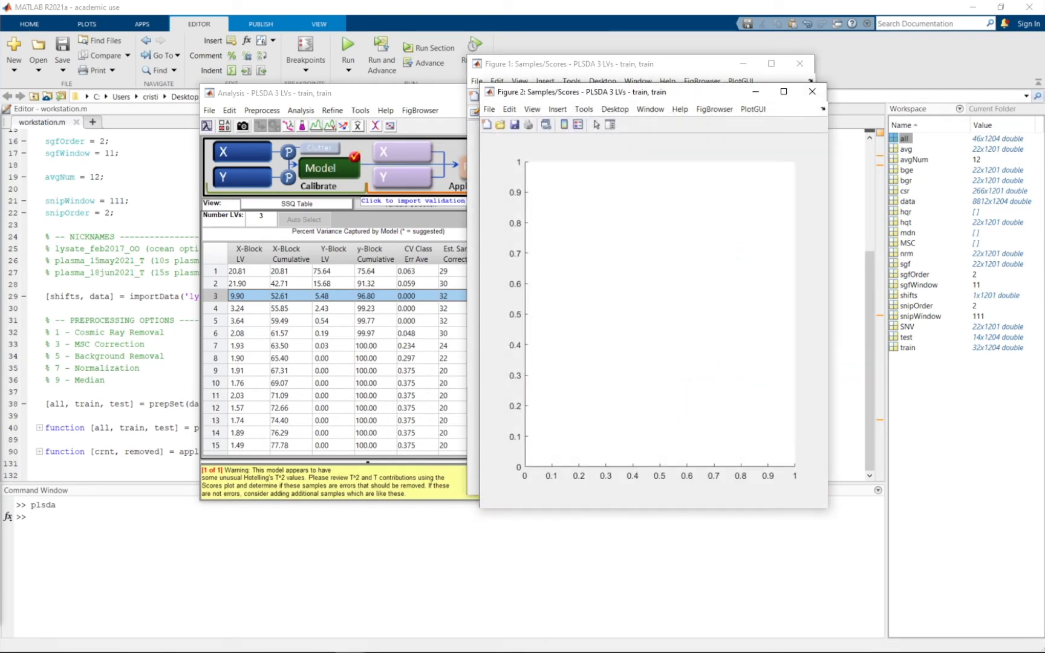
pyautogui.moveTo(380, 17); pyautogui.dragTo(232, 92)
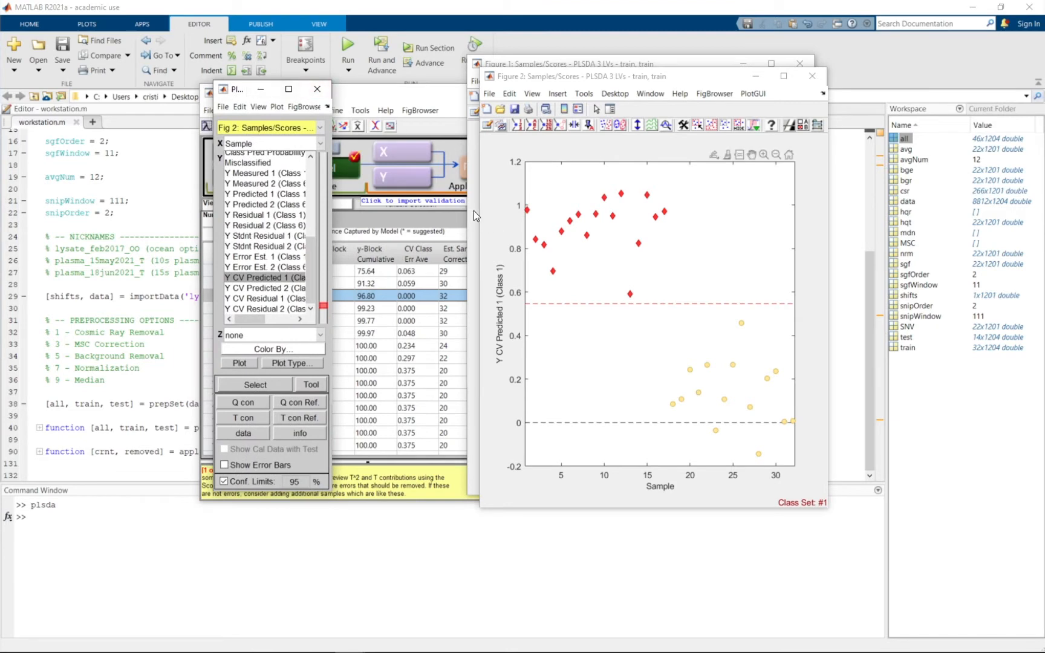
pyautogui.click(478, 211)
pyautogui.moveTo(478, 211); pyautogui.dragTo(397, 211)
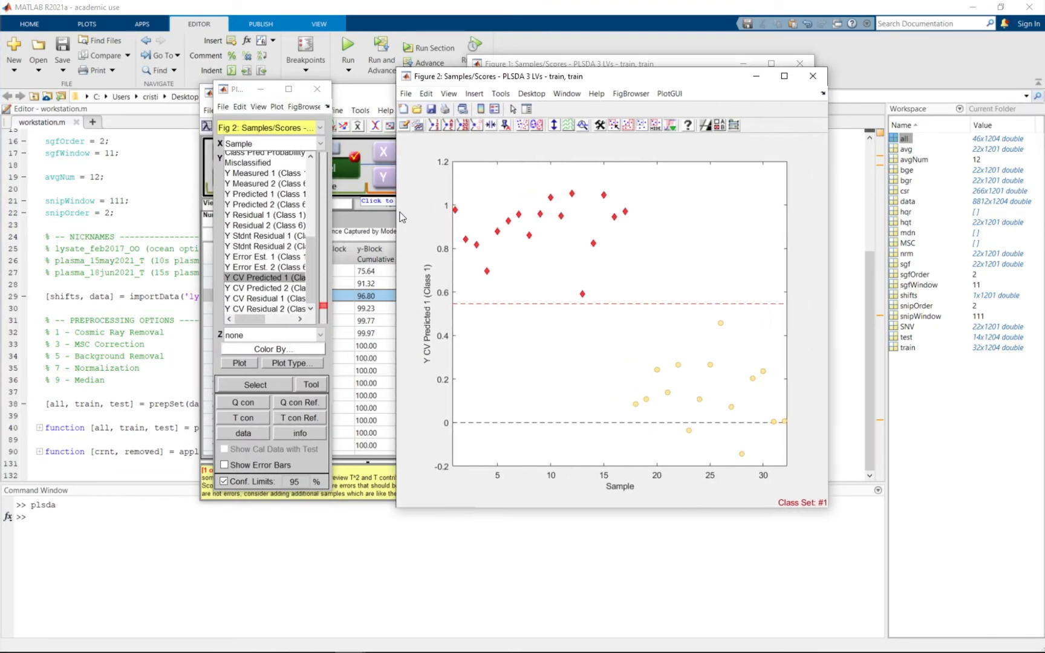
pyautogui.moveTo(564, 85); pyautogui.dragTo(579, 81)
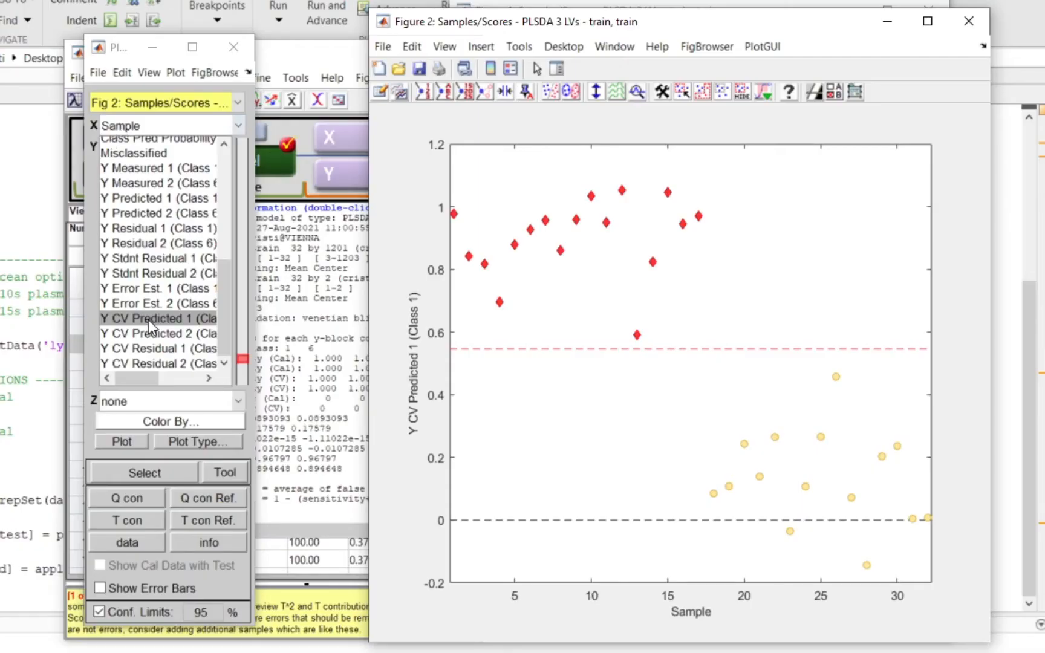
pyautogui.click(148, 319)
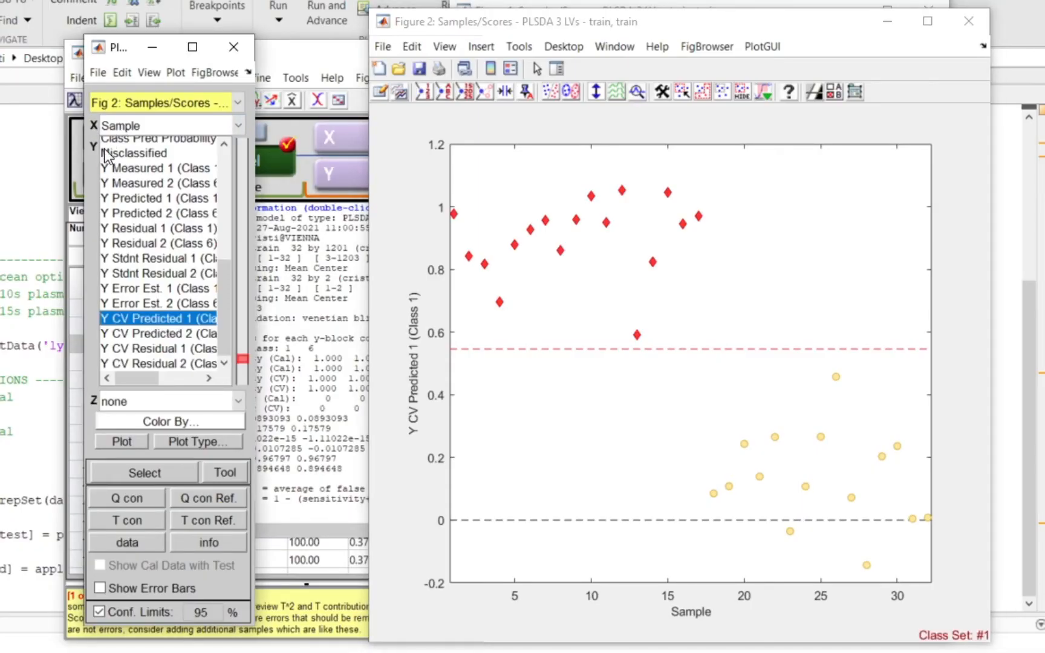
# Change the new figure to plot Scores on LV 2 against Scores on LV 1
pyautogui.click(238, 129)
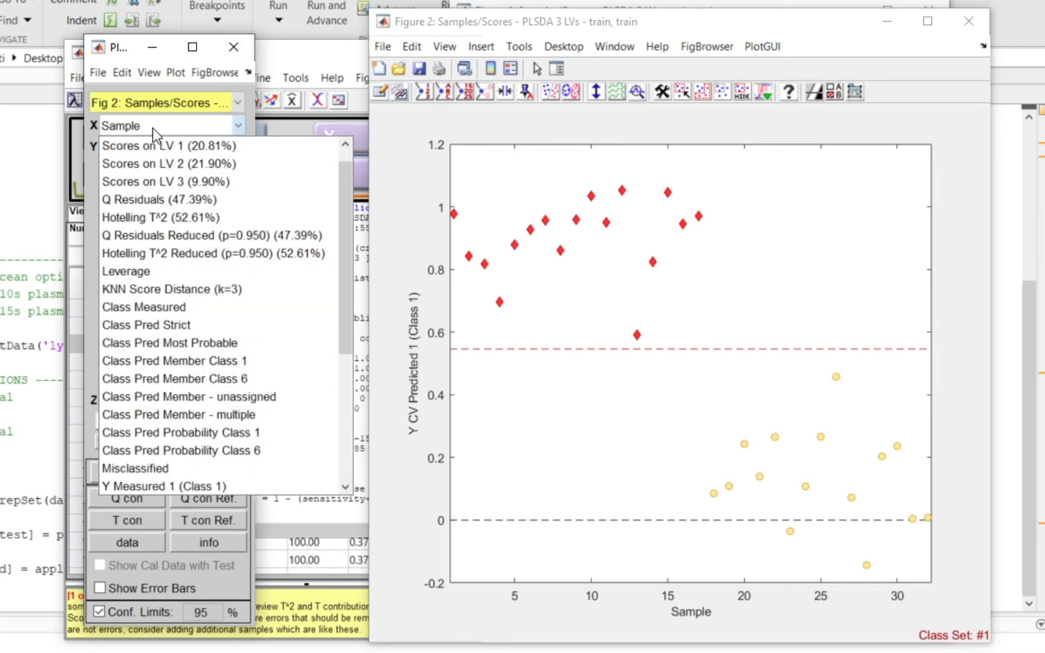
pyautogui.click(197, 143)
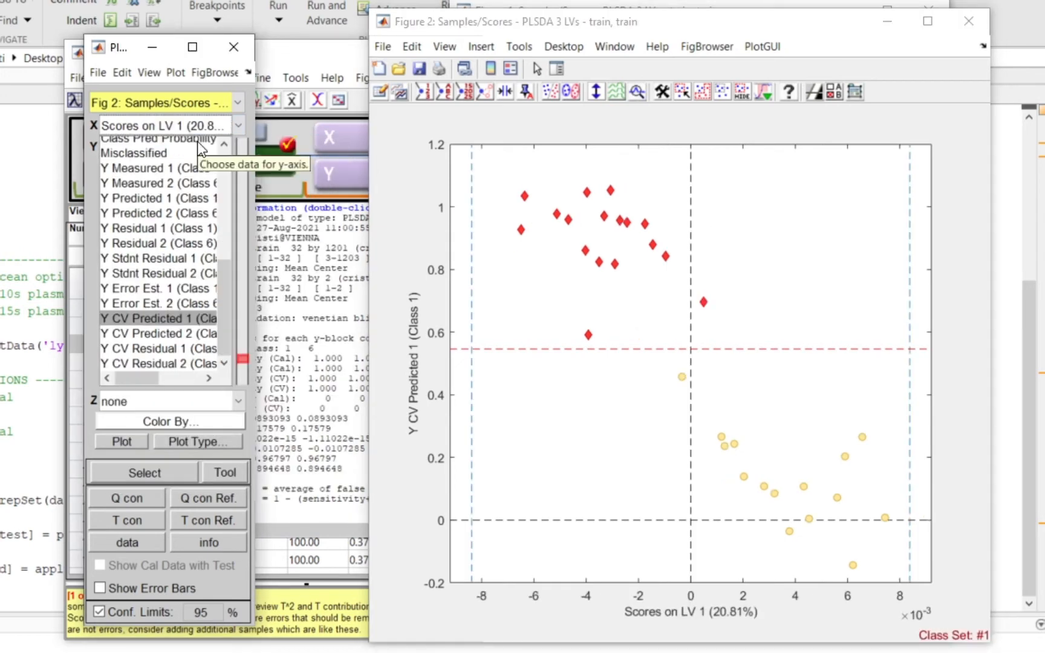
pyautogui.moveTo(226, 282); pyautogui.dragTo(223, 149)
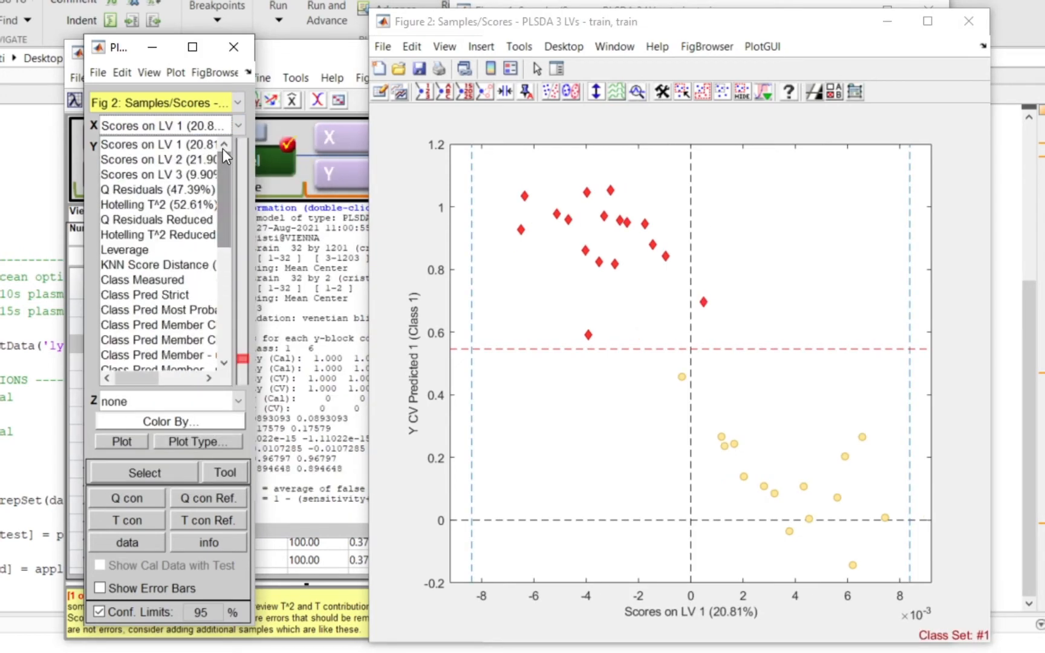
pyautogui.click(169, 160)
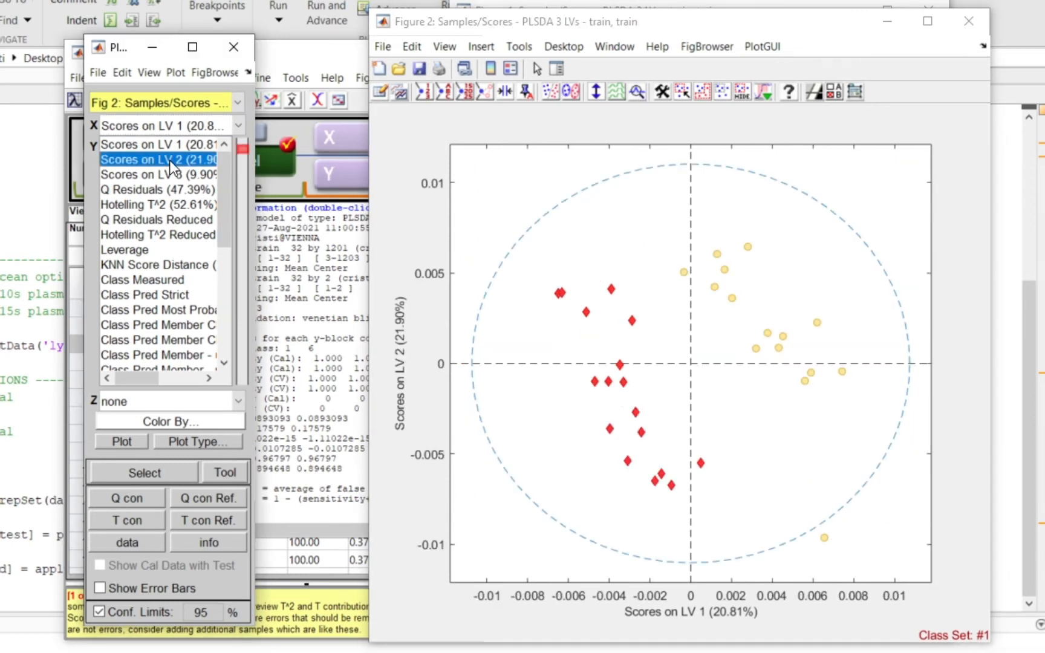
# Turn off the confidence limits, outline each class with a confidence ellipse, and insert a legend in the scores figure
pyautogui.click(98, 612)
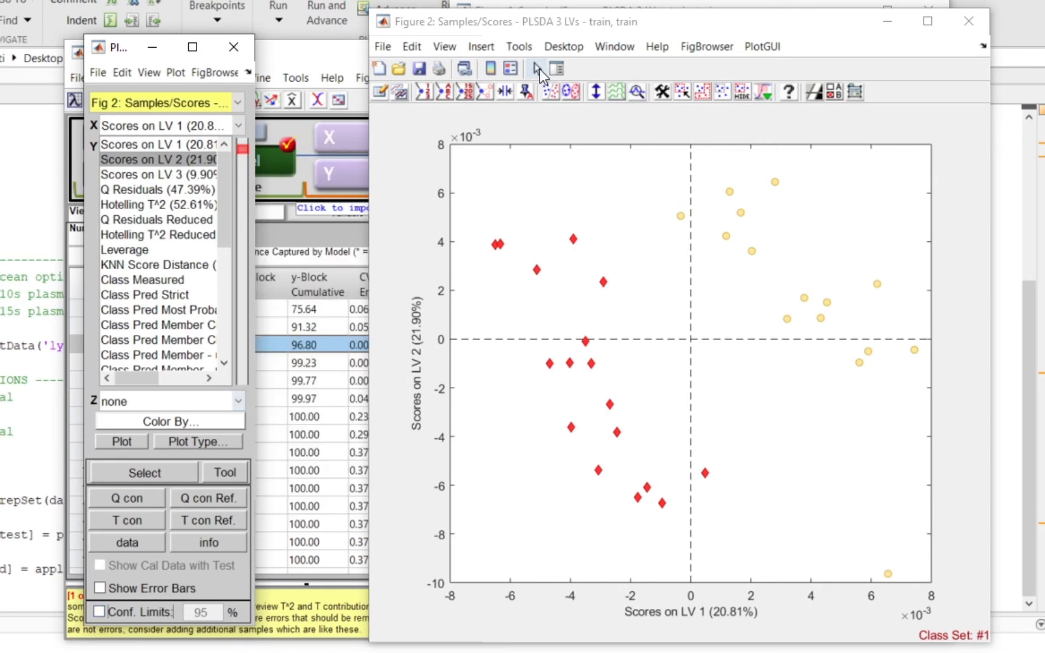
pyautogui.click(572, 91)
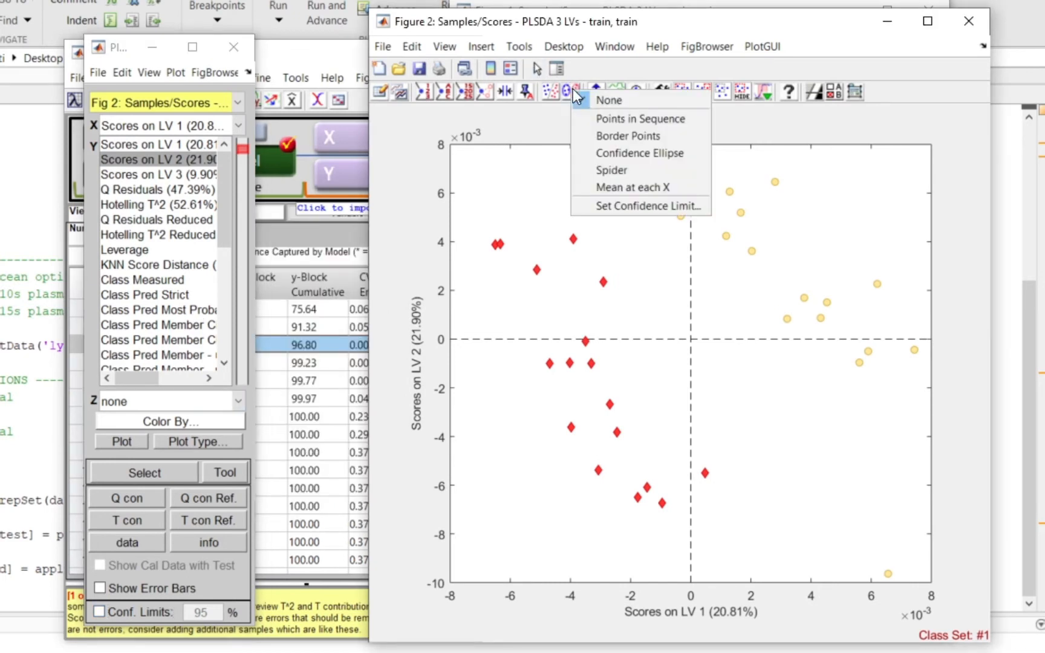
pyautogui.click(626, 151)
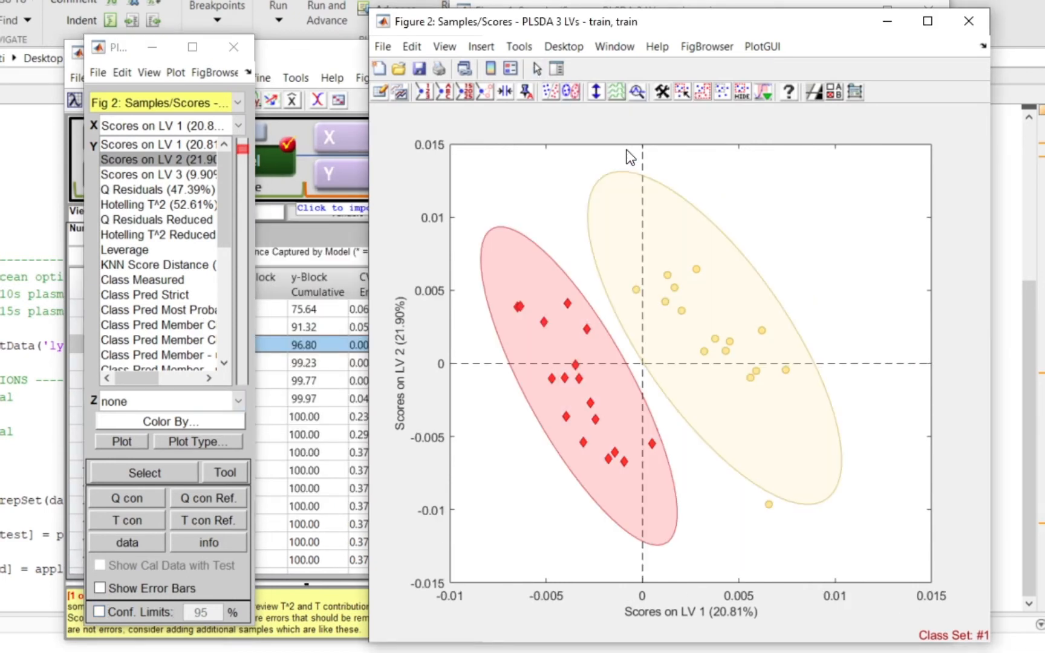
pyautogui.click(482, 47)
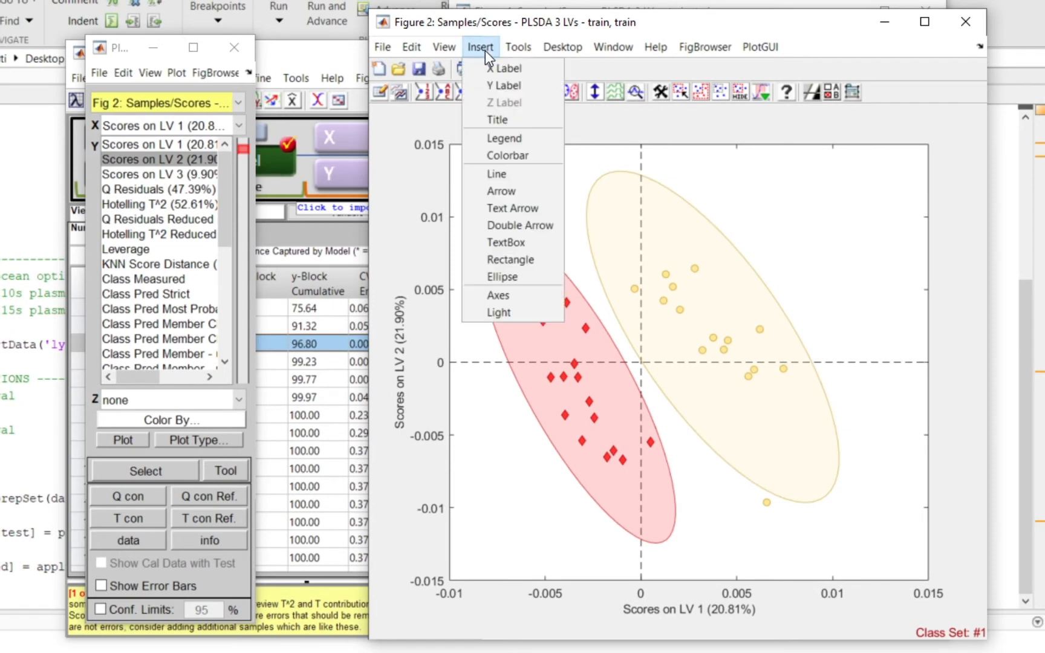
pyautogui.click(511, 139)
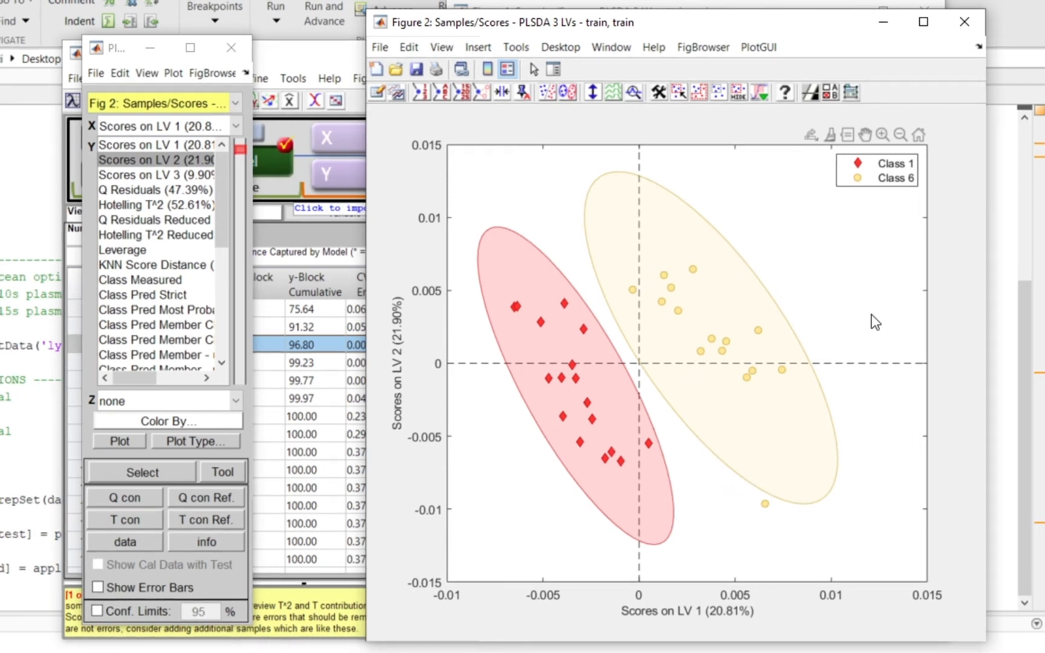
# Check Scores on LV 3 against LV 1 and return the vertical axis to Scores on LV 2
pyautogui.click(146, 175)
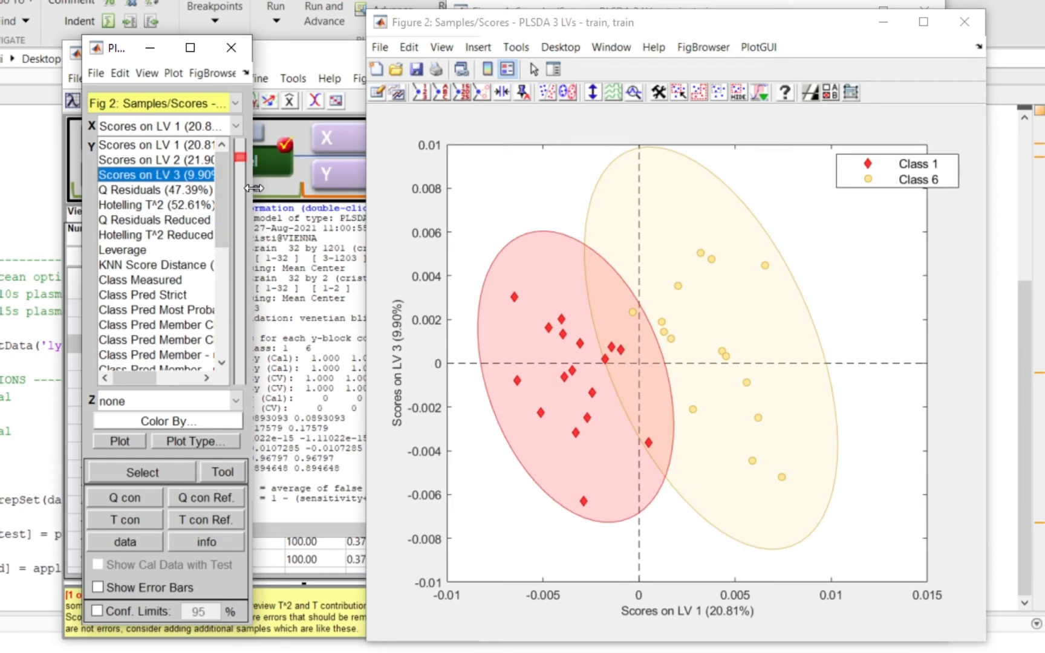
pyautogui.click(187, 159)
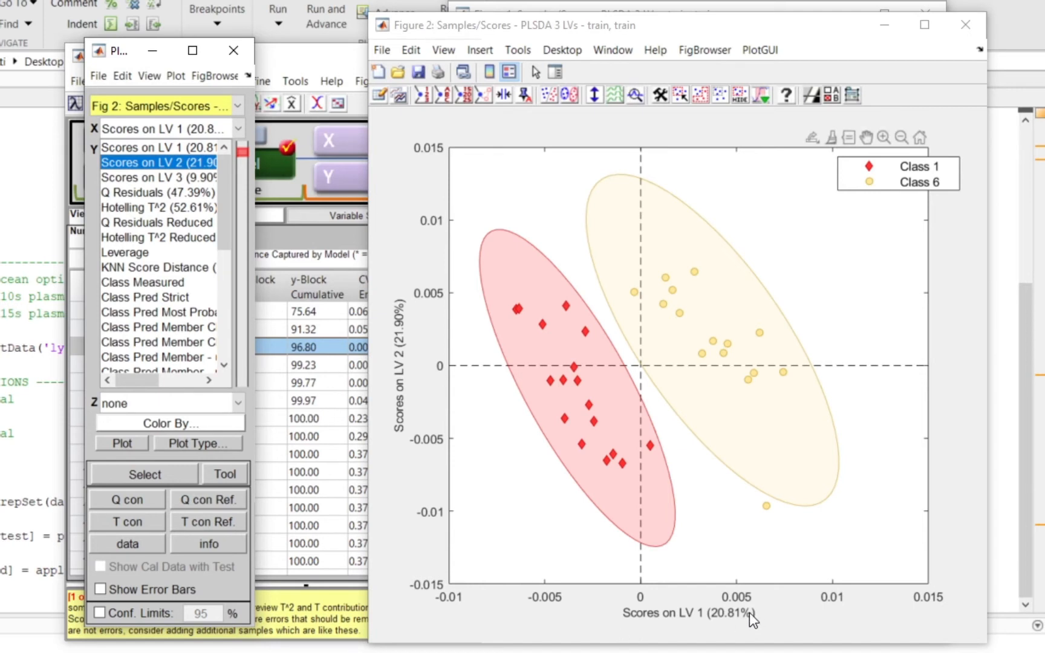
# Plot Scores on LV 1 against Sample and set the class outlines to None
pyautogui.click(237, 127)
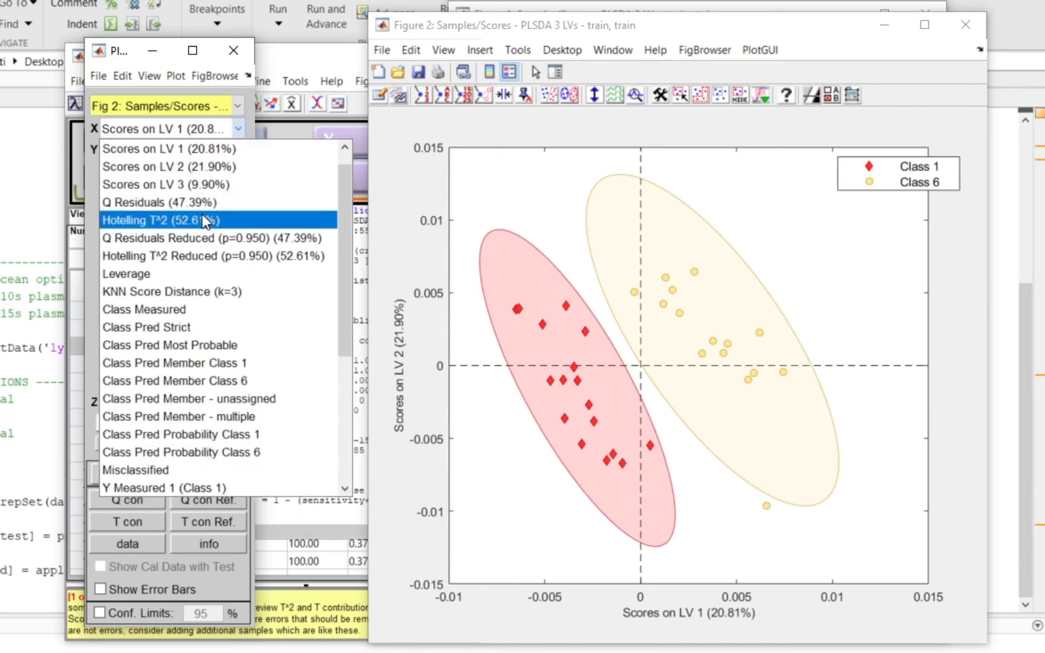
pyautogui.scroll(1, 203, 218)
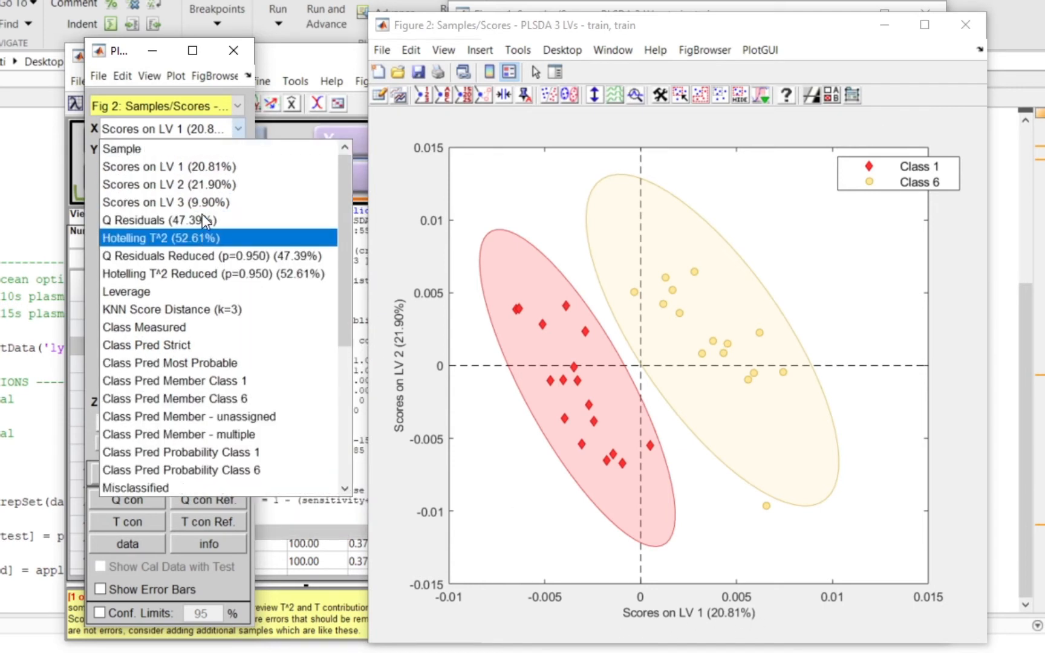
pyautogui.click(139, 147)
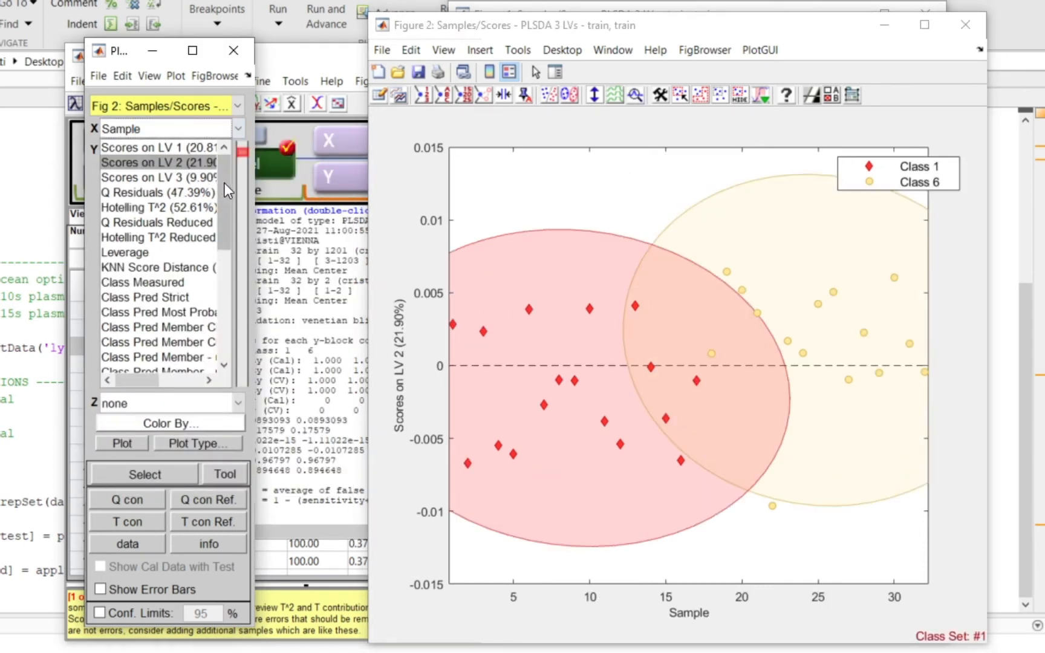
pyautogui.click(184, 147)
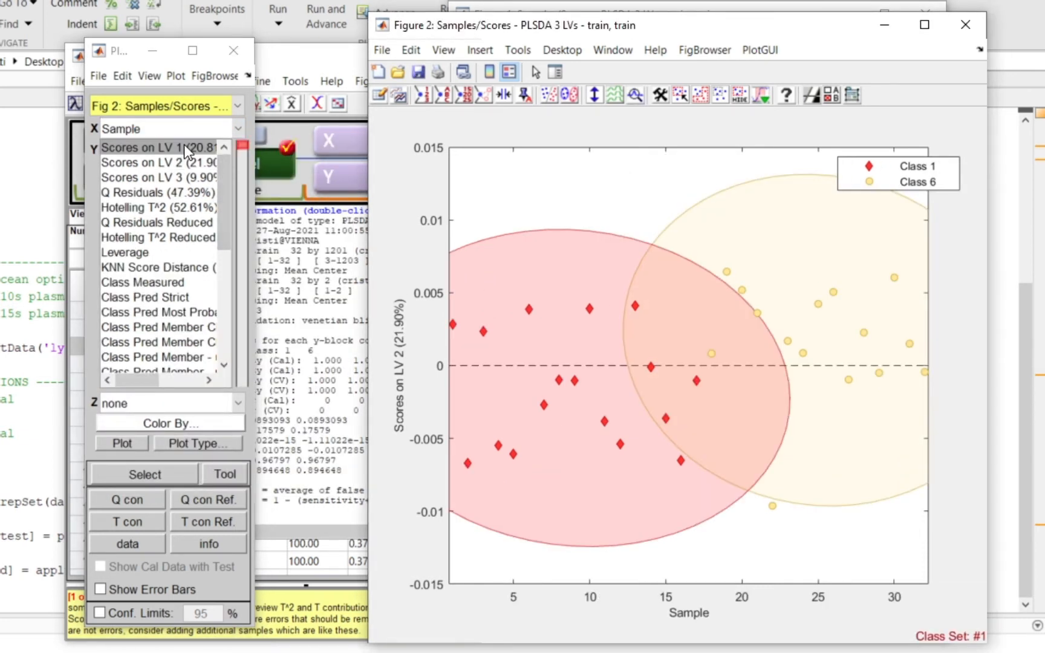
pyautogui.click(571, 93)
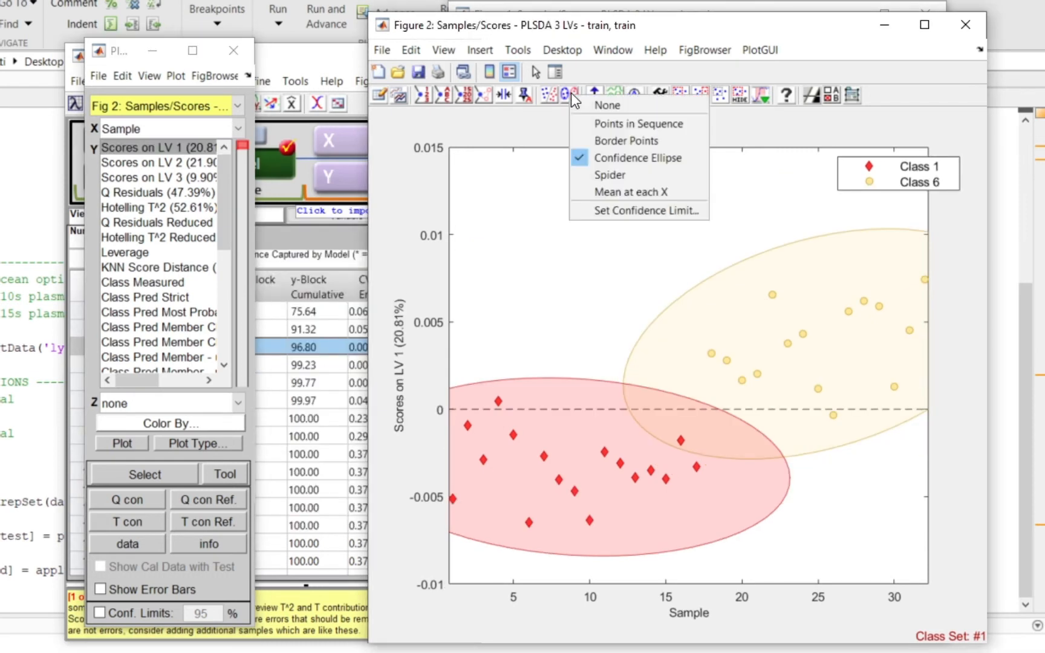
pyautogui.click(579, 104)
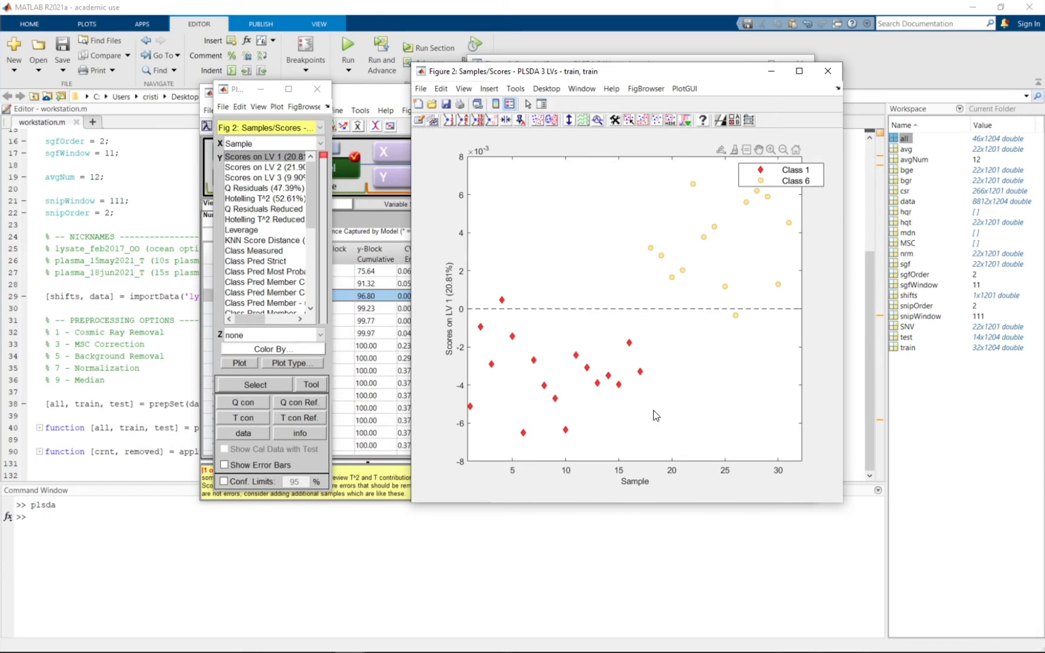
# Compare the LV 2, LV 3 and LV 1 scores against Sample, and close both scores figures
pyautogui.click(269, 170)
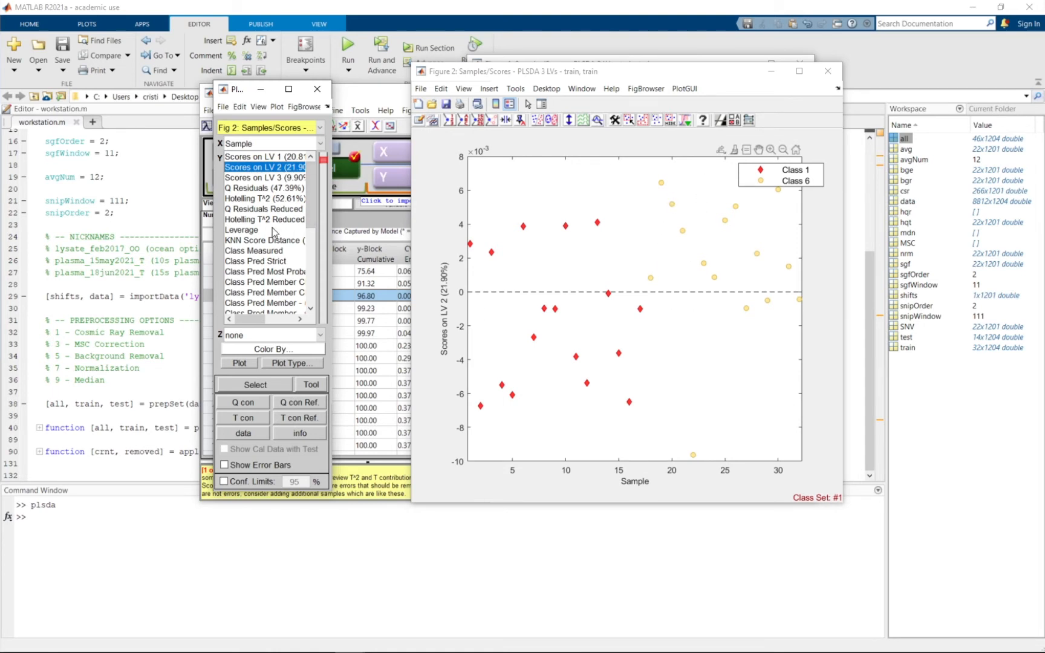
pyautogui.click(269, 178)
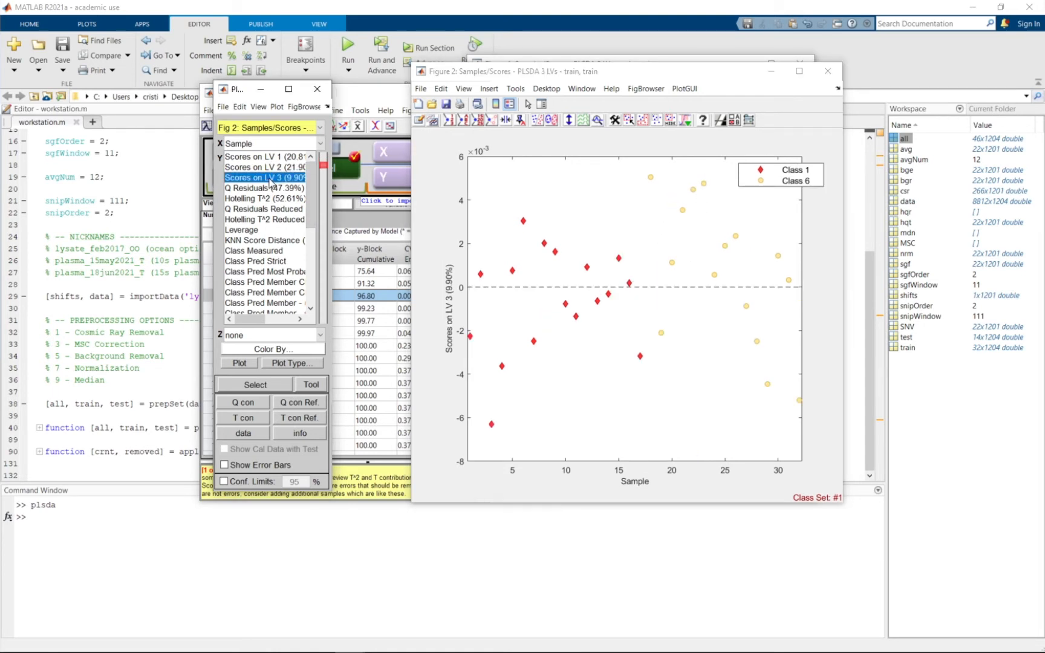
pyautogui.click(273, 157)
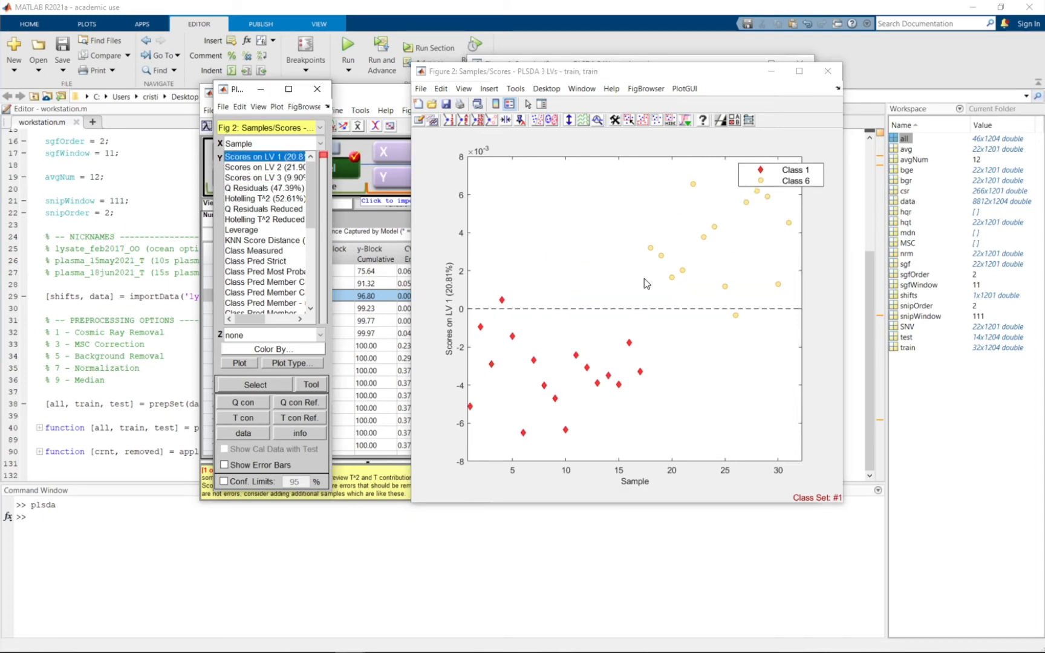
pyautogui.click(840, 59)
pyautogui.click(827, 70)
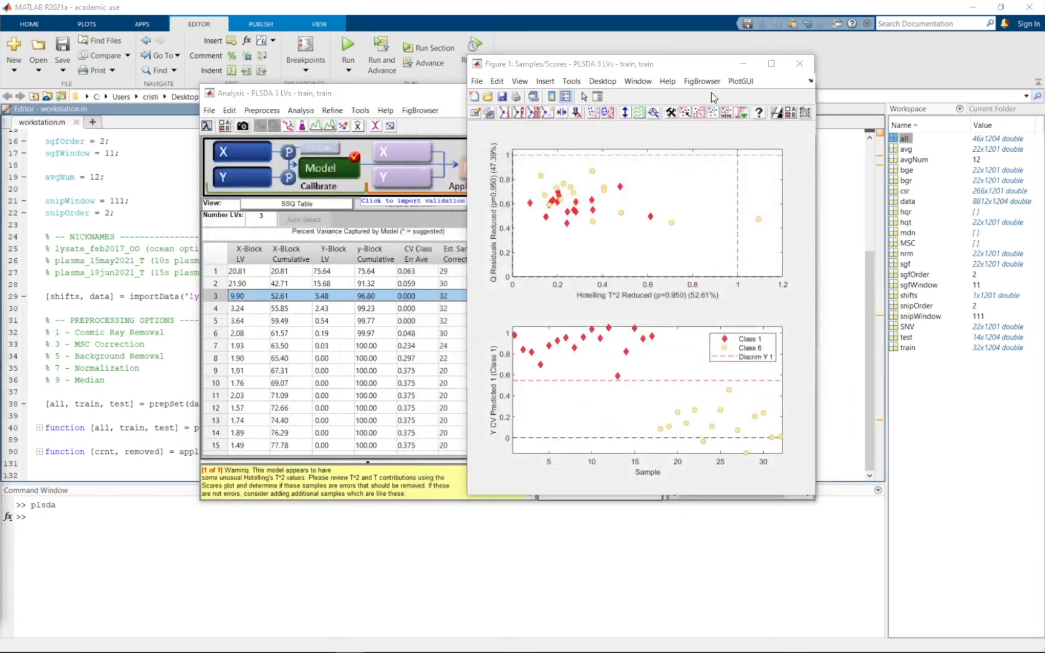
pyautogui.click(804, 65)
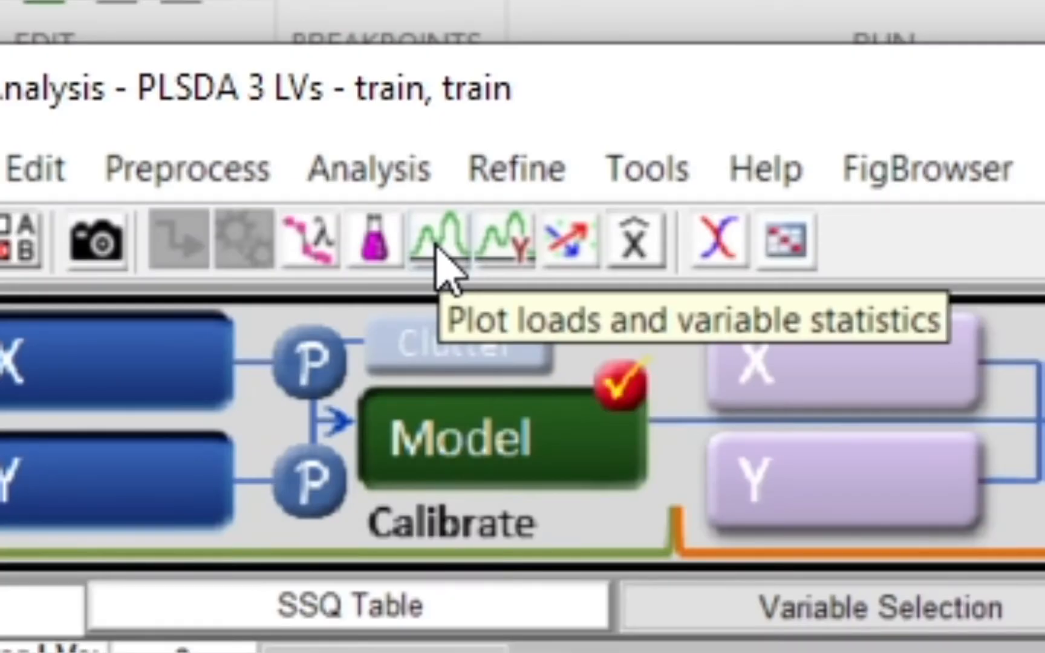
# Open the loadings and variable statistics plot and compare the LV 2 loadings with those of LV 1
pyautogui.click(441, 240)
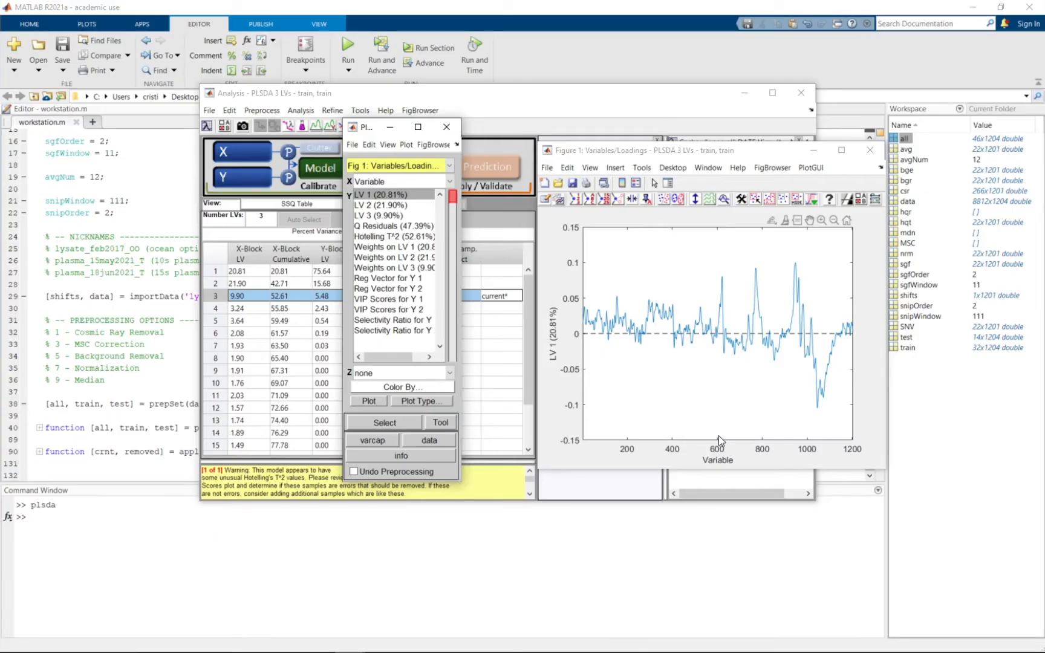
pyautogui.click(392, 206)
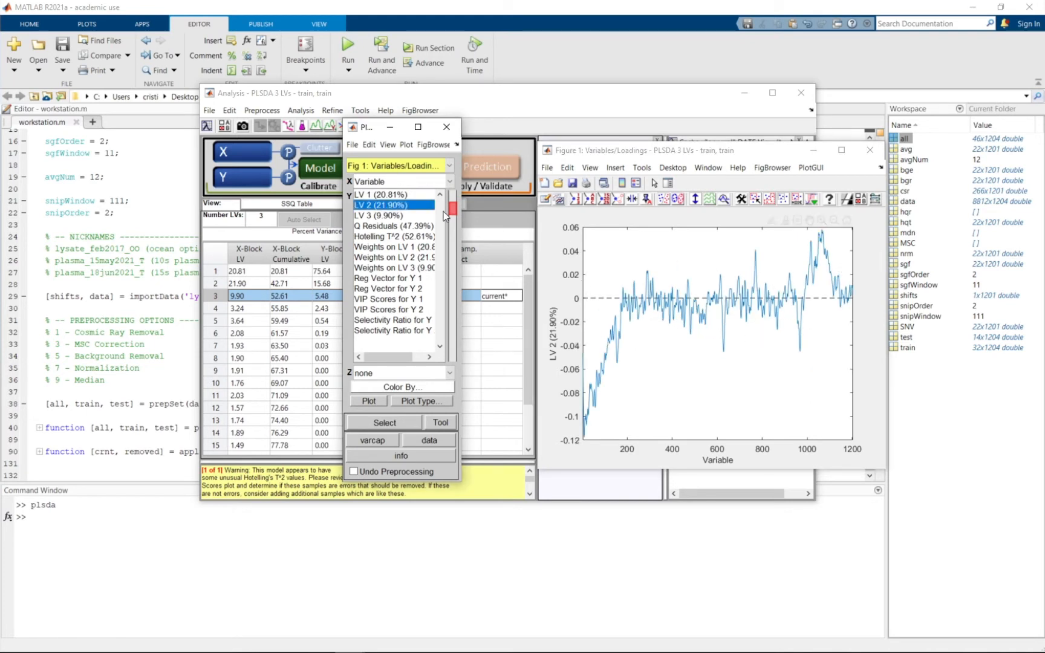
pyautogui.click(422, 197)
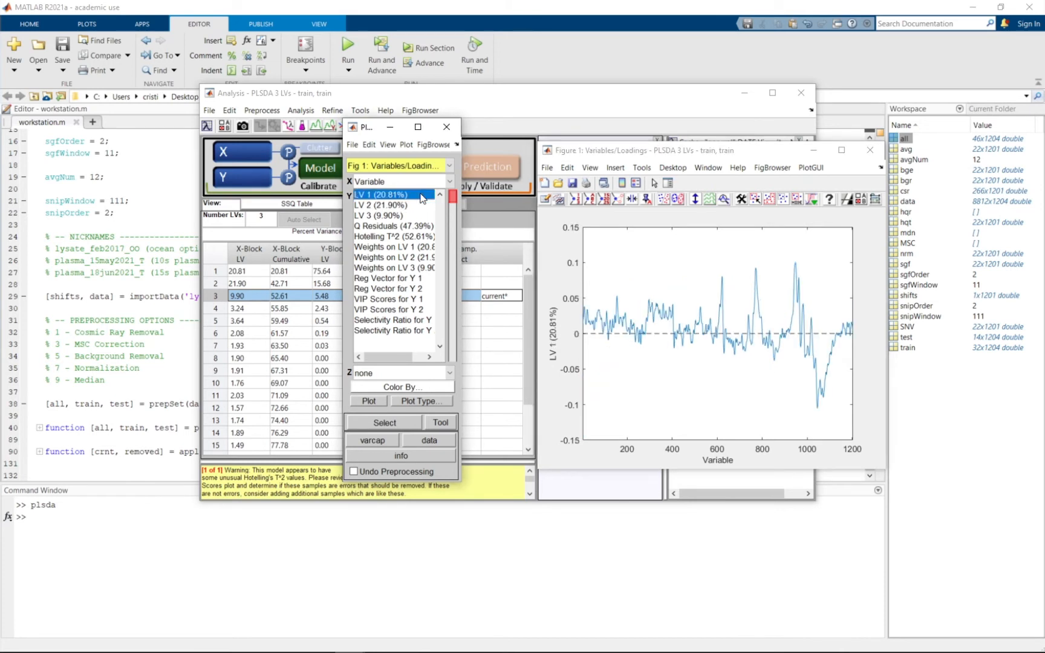
# Compare the LV 3 loadings with those of LV 1 and close the loadings figure
pyautogui.click(383, 222)
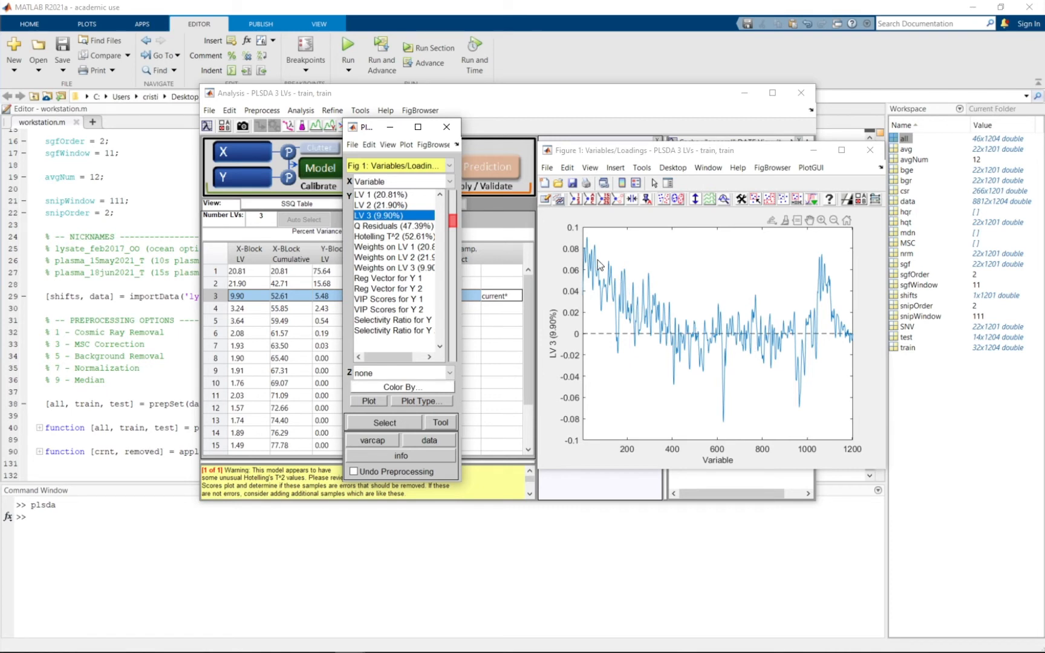
pyautogui.click(402, 194)
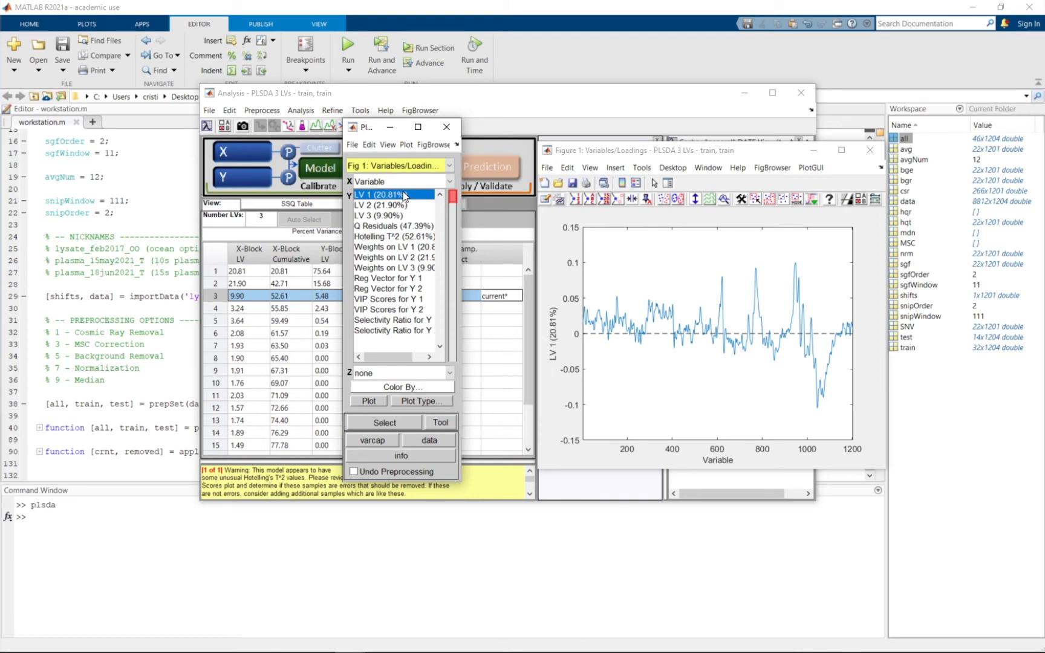
pyautogui.moveTo(480, 96); pyautogui.dragTo(469, 99)
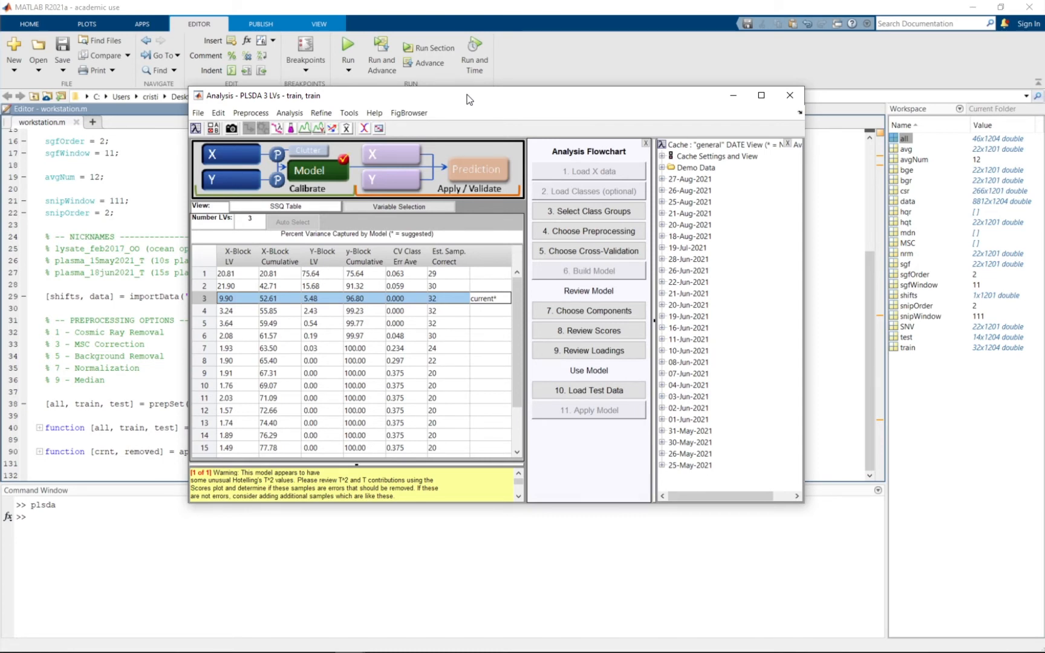
# Load the test dataset from the workspace as the validation X-block
pyautogui.moveTo(234, 165)
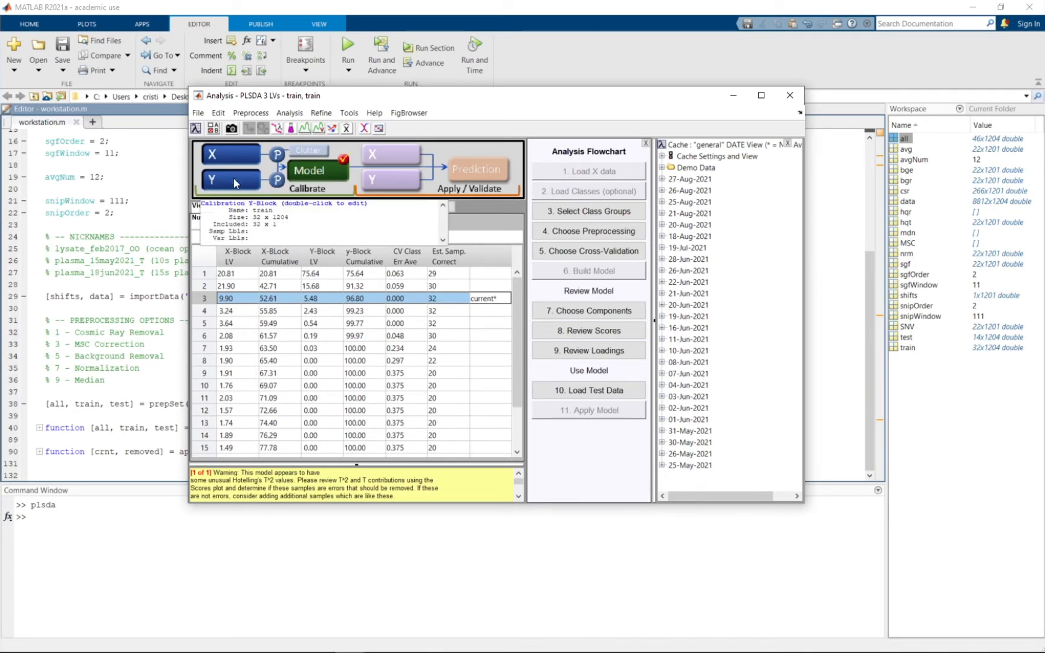
pyautogui.moveTo(236, 185)
pyautogui.click(390, 155)
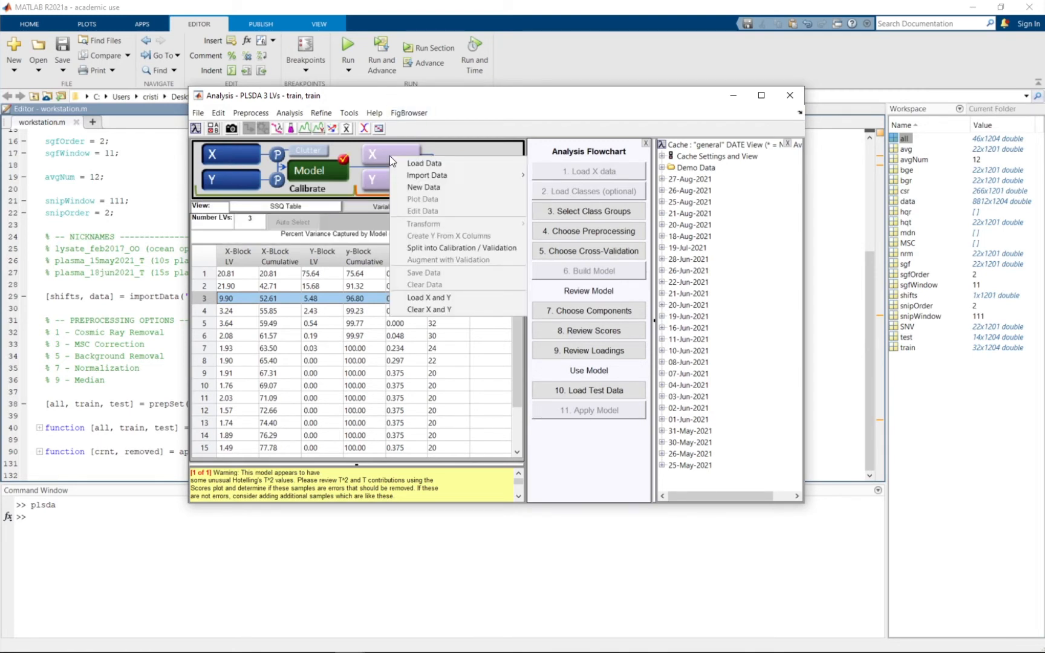
pyautogui.click(430, 162)
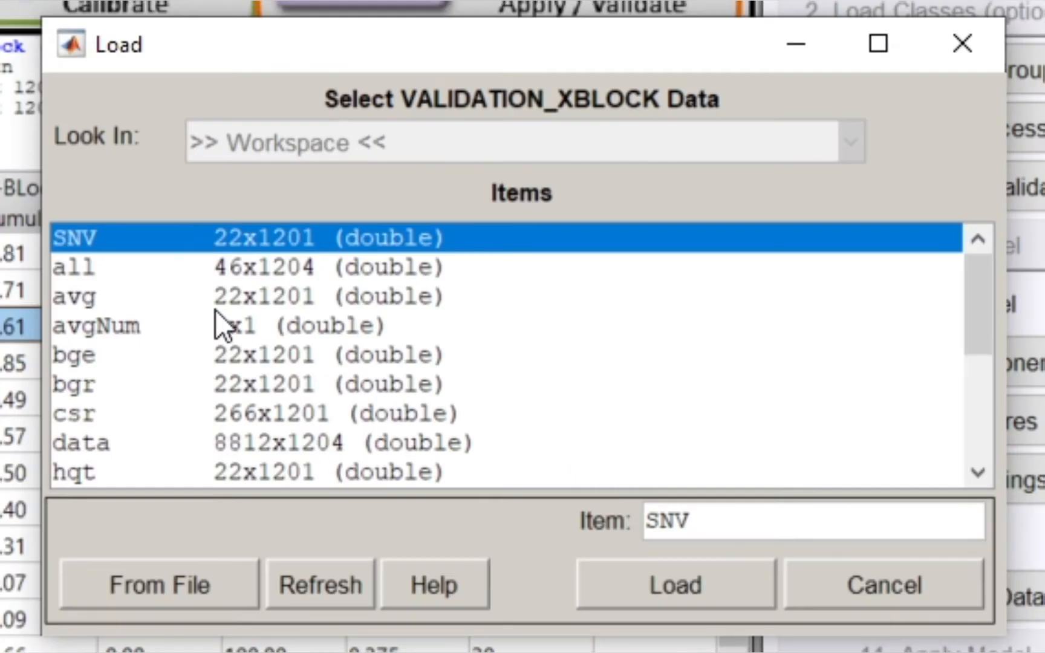
pyautogui.scroll(-4, 219, 321)
pyautogui.doubleClick(95, 446)
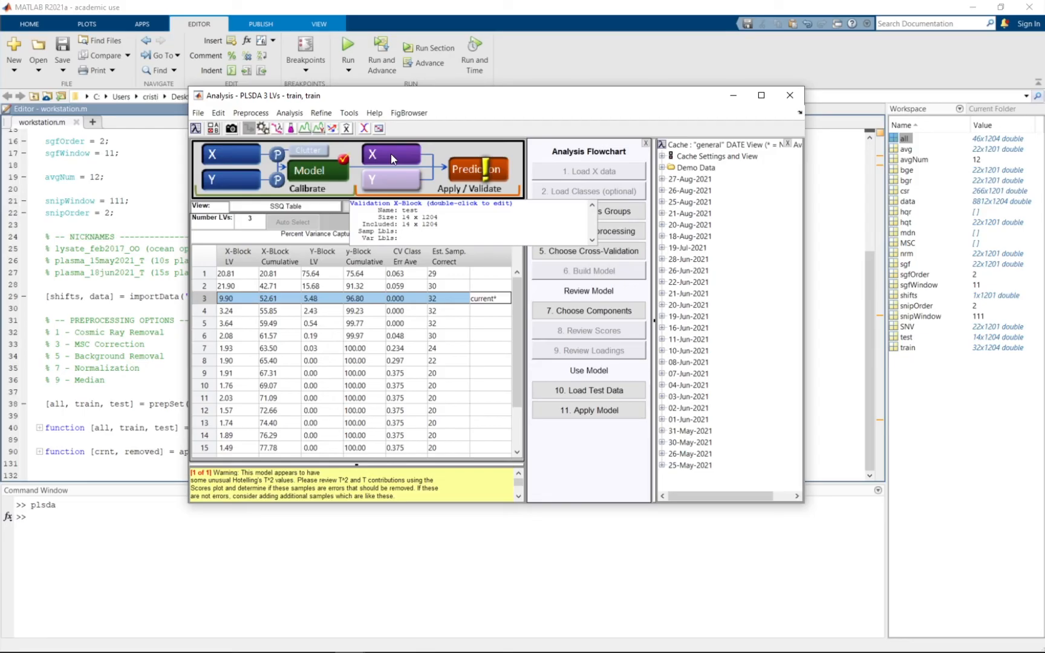
# Open the validation X-block for editing and use column 2 as the sample class
pyautogui.rightClick(392, 154)
pyautogui.click(423, 208)
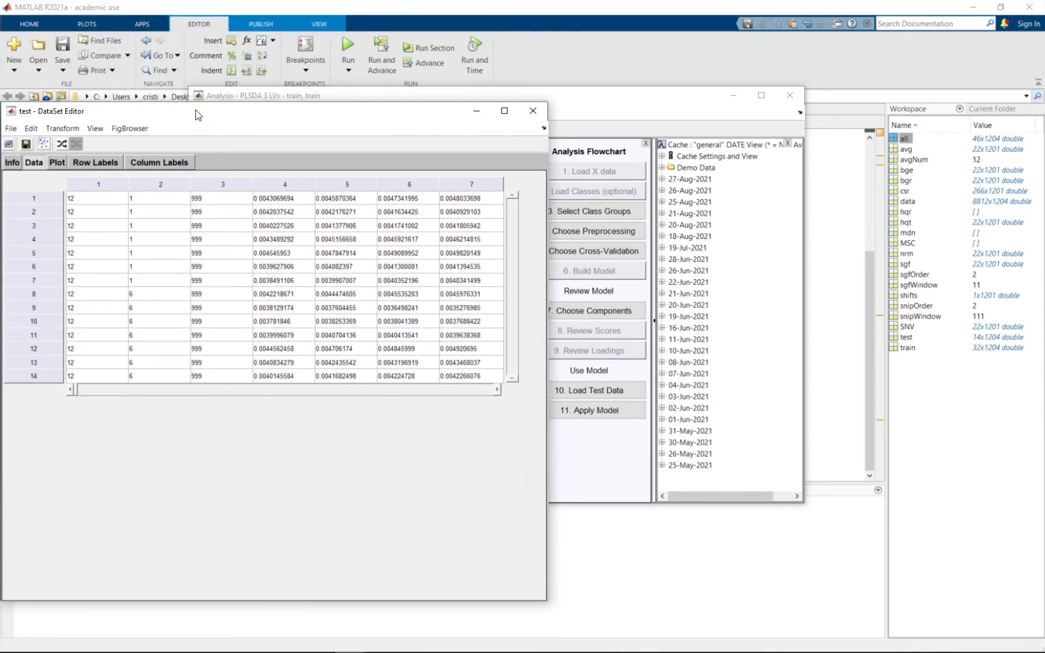
pyautogui.moveTo(195, 109); pyautogui.dragTo(664, 73)
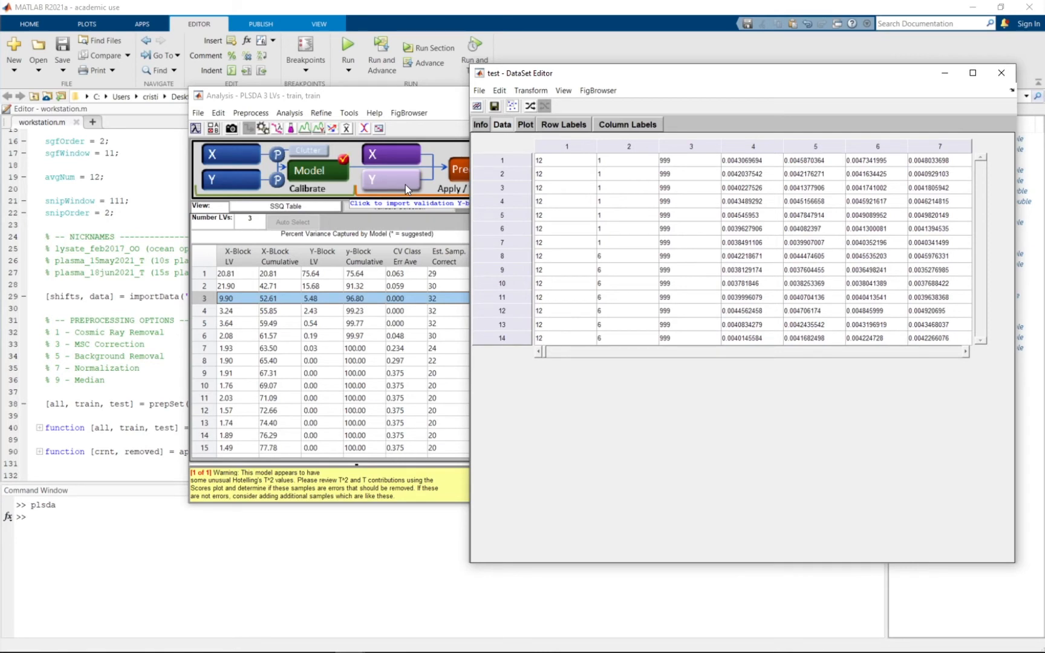
pyautogui.click(644, 147)
pyautogui.rightClick(644, 147)
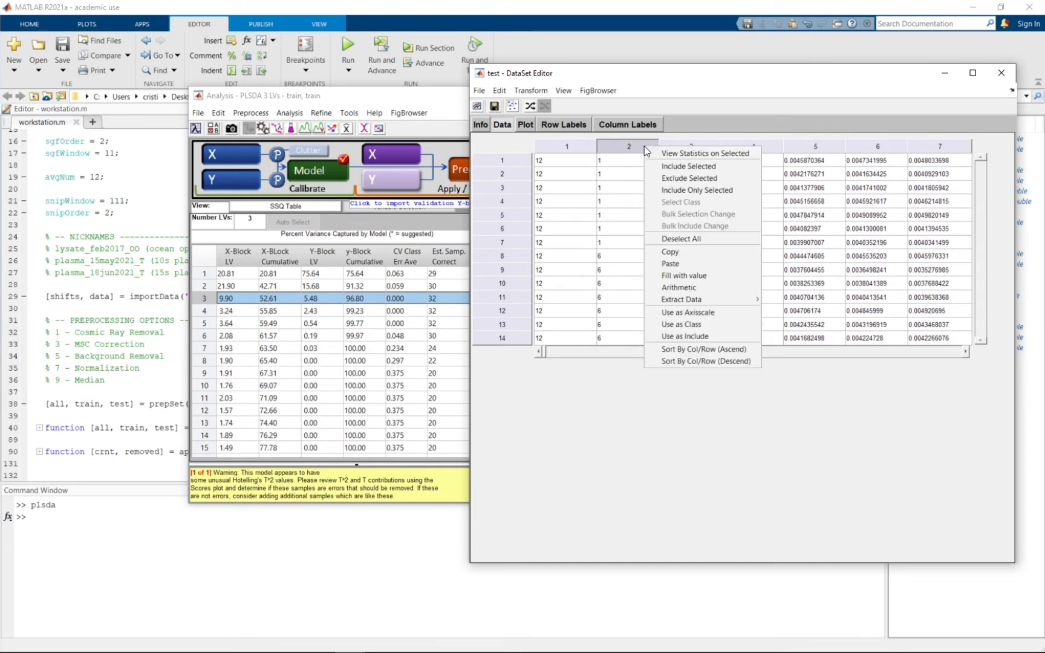
pyautogui.click(701, 328)
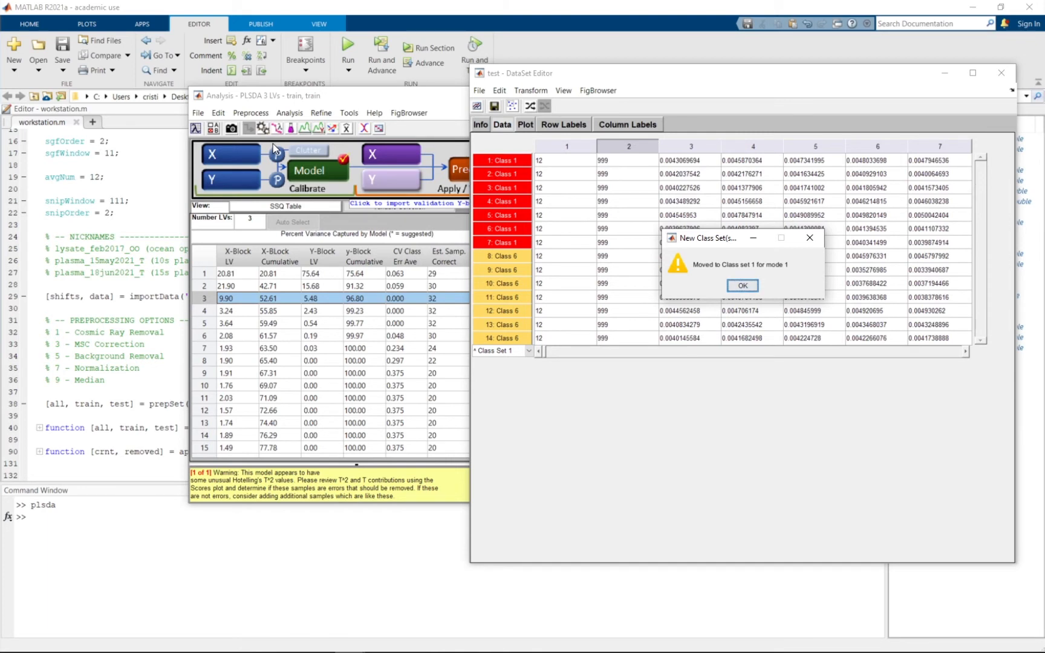
pyautogui.click(743, 284)
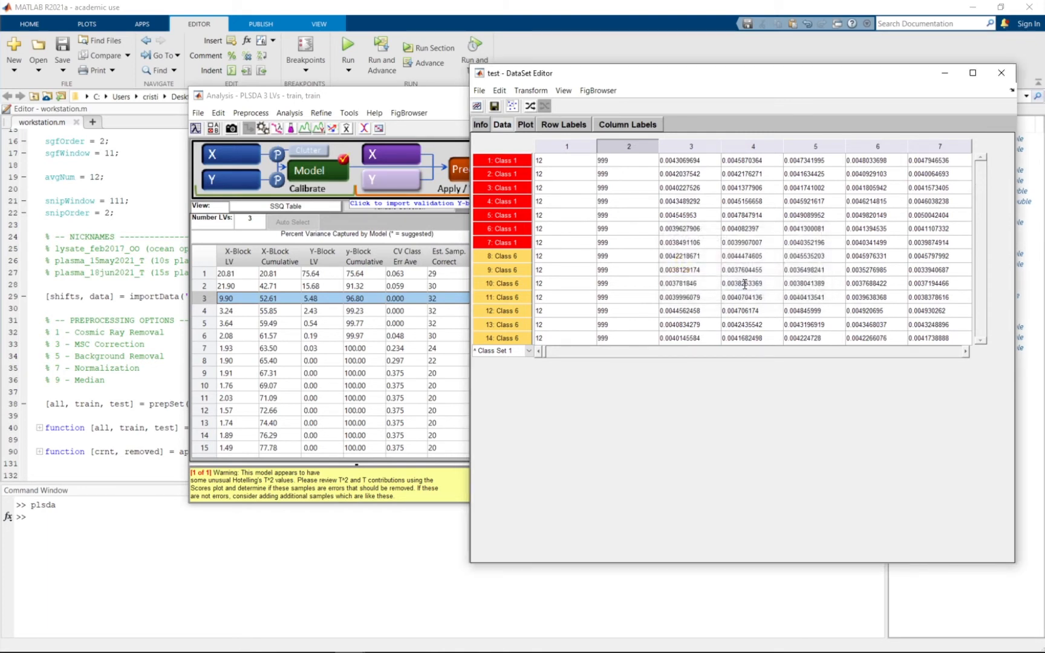
# Exclude columns 1 and 2 from the test data, then apply the model to obtain and review the prediction statistics
pyautogui.rightClick(591, 146)
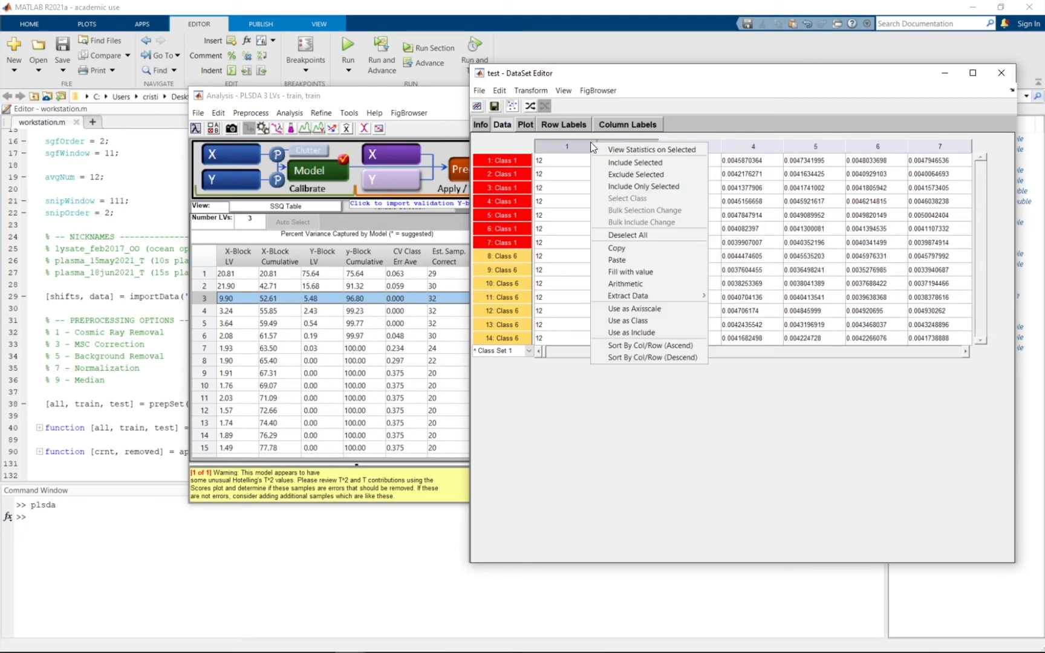
pyautogui.click(666, 175)
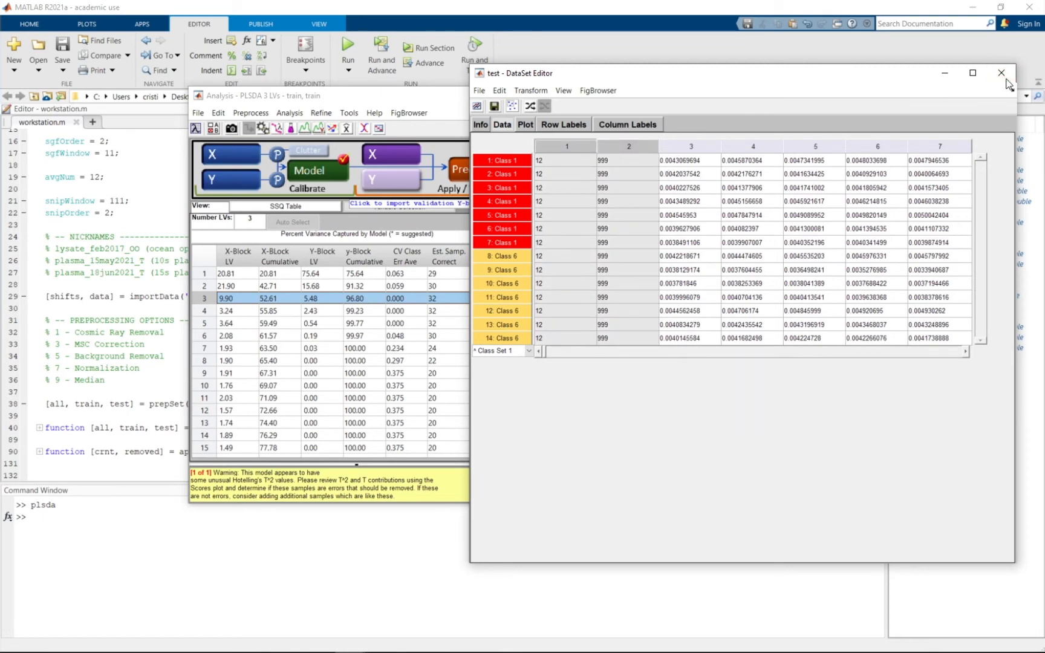
pyautogui.click(1000, 77)
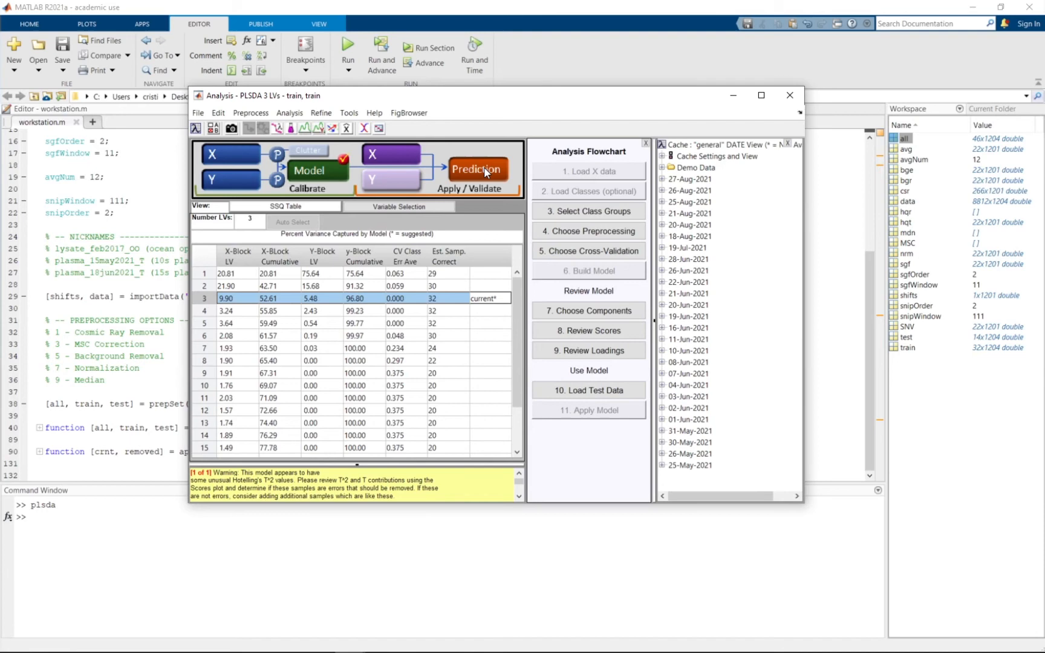
pyautogui.moveTo(672, 287)
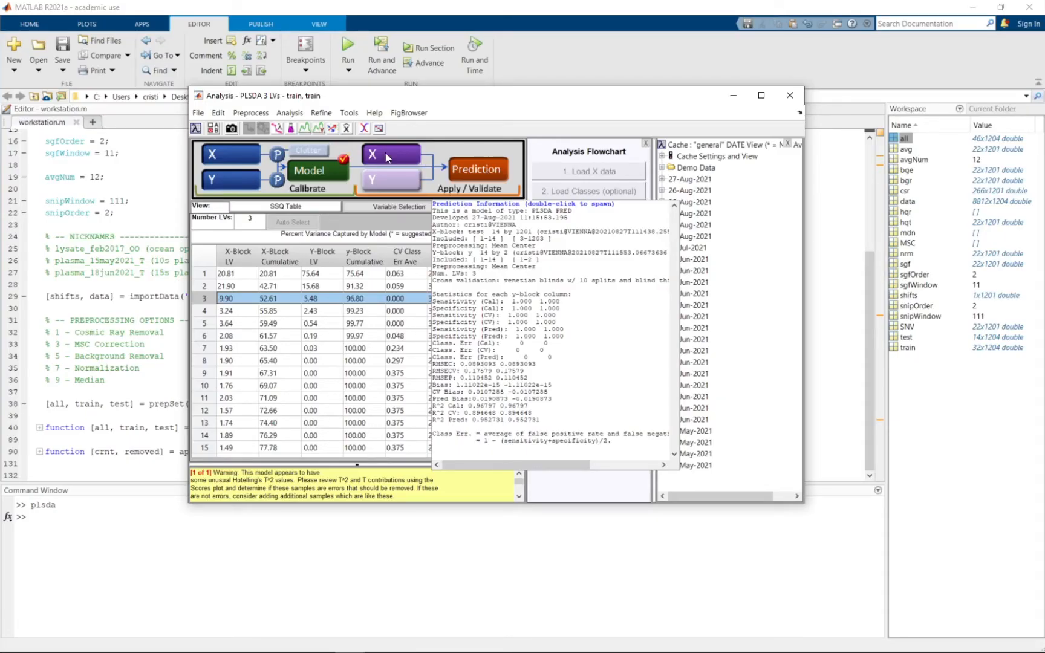
# Open the scores plots for the test set and show Y Predicted 1 (Class 1) against Sample in its own figure
pyautogui.click(292, 132)
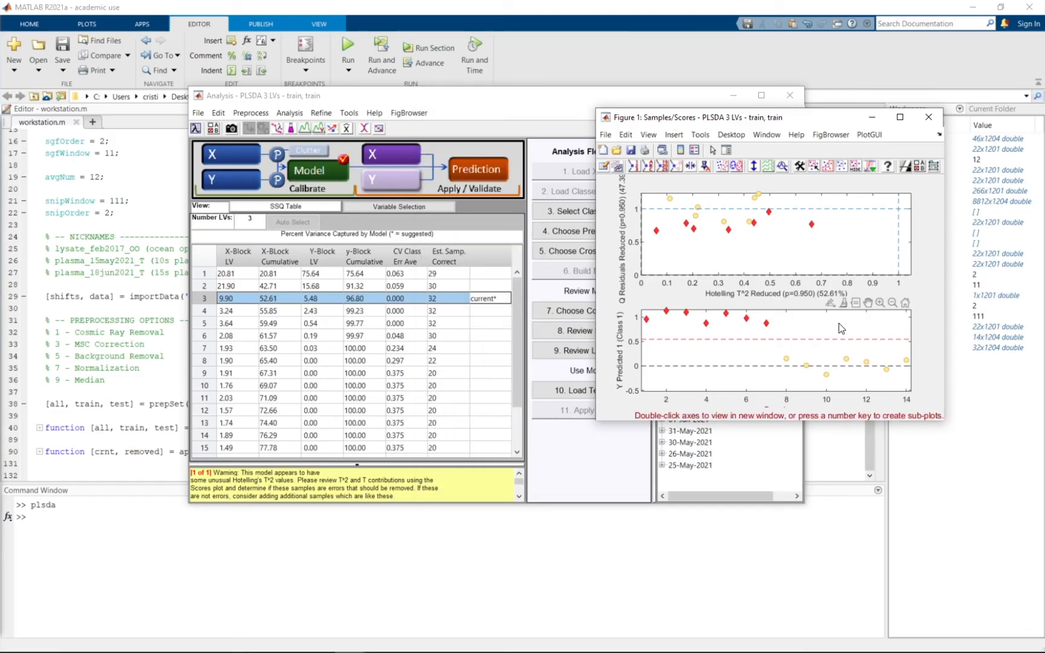
pyautogui.doubleClick(839, 329)
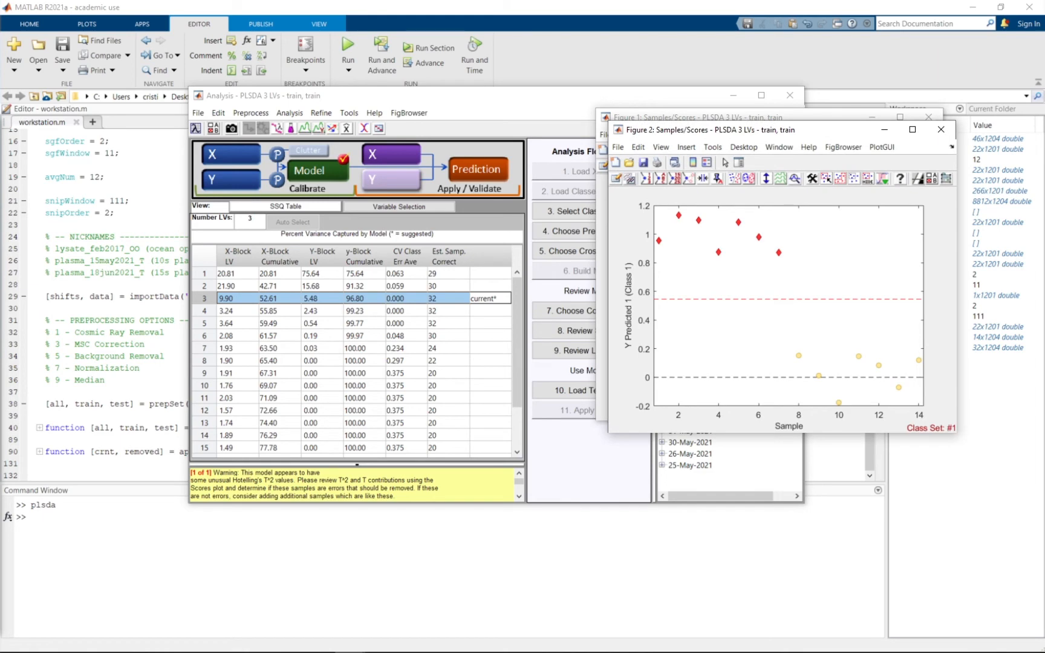
pyautogui.moveTo(0, 136); pyautogui.dragTo(450, 89)
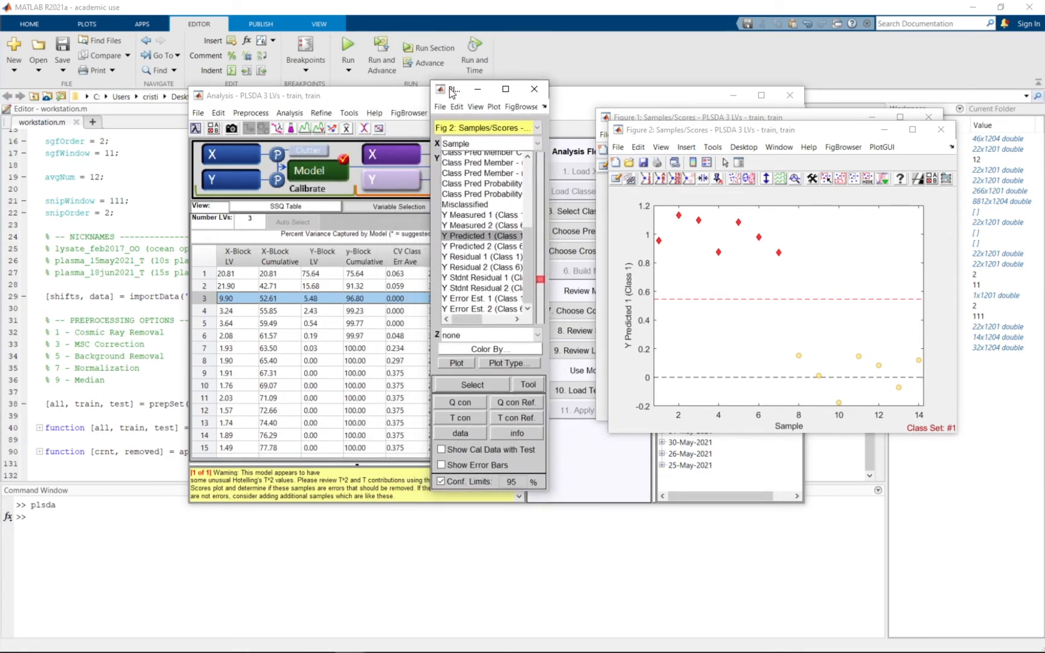
# Plot the test samples' Scores on LV 2 against Scores on LV 1
pyautogui.scroll(5, 526, 236)
pyautogui.click(538, 144)
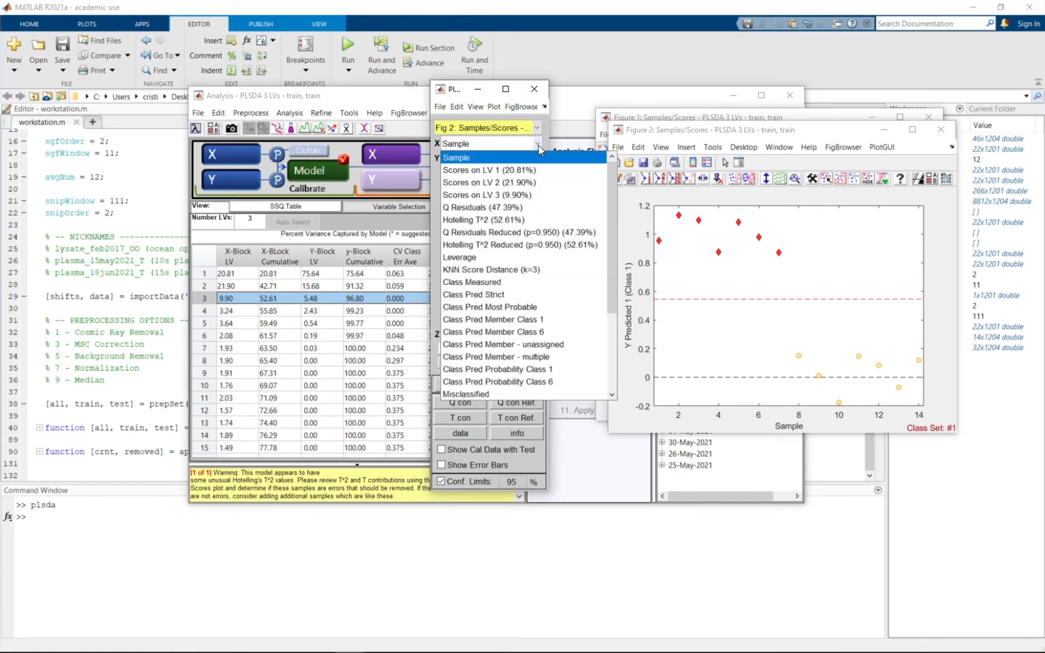
pyautogui.click(486, 171)
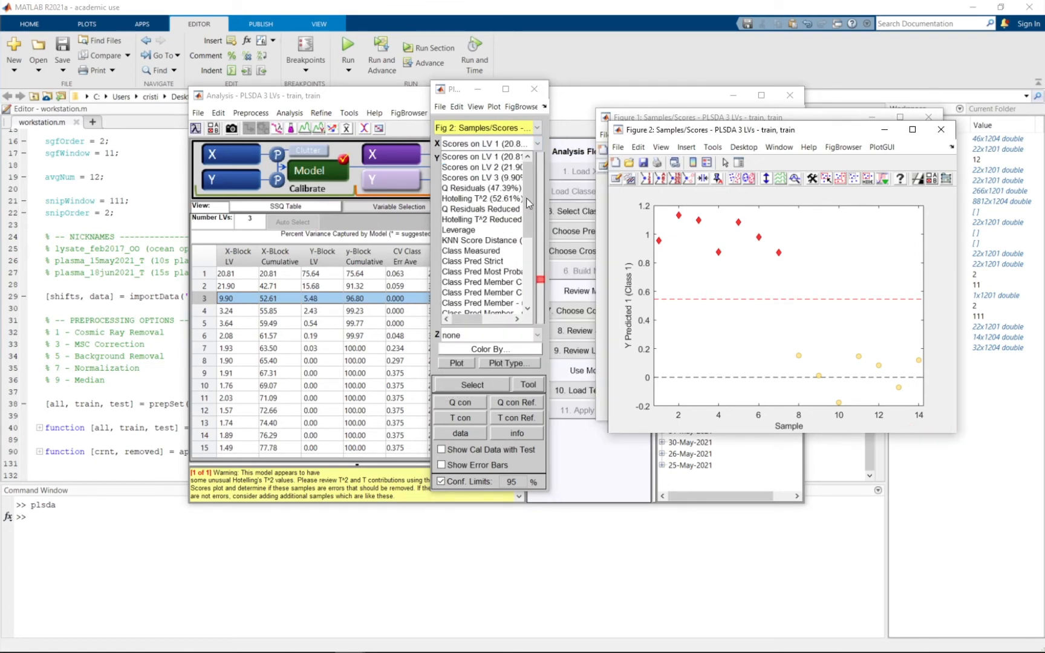
pyautogui.click(497, 167)
pyautogui.click(497, 168)
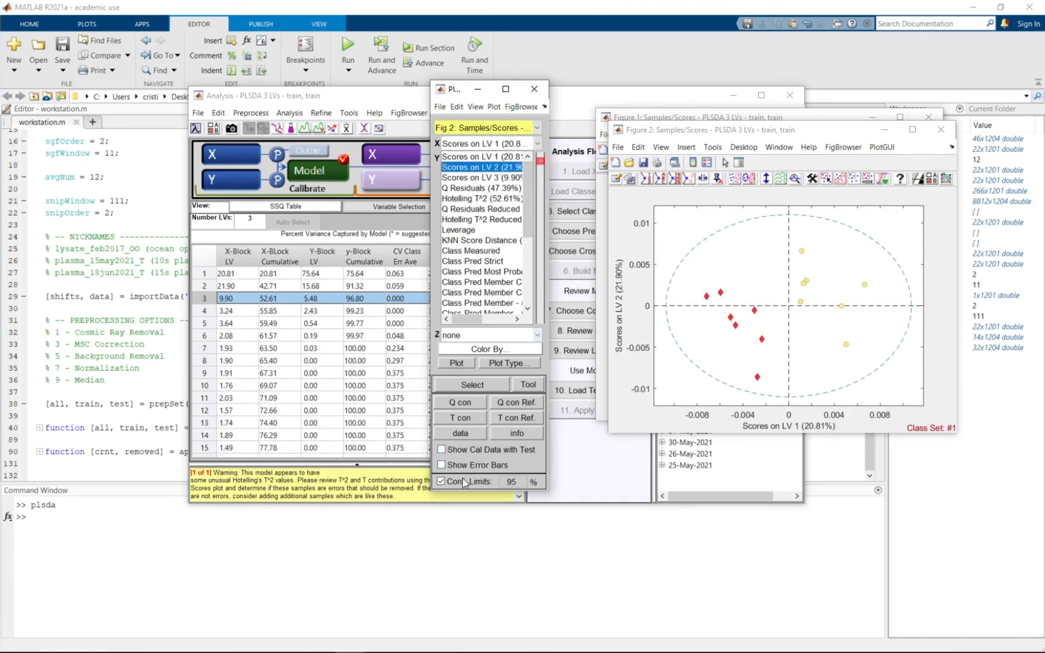
# Turn off the confidence limits and outline each class in the scores plot with an ellipse
pyautogui.click(442, 482)
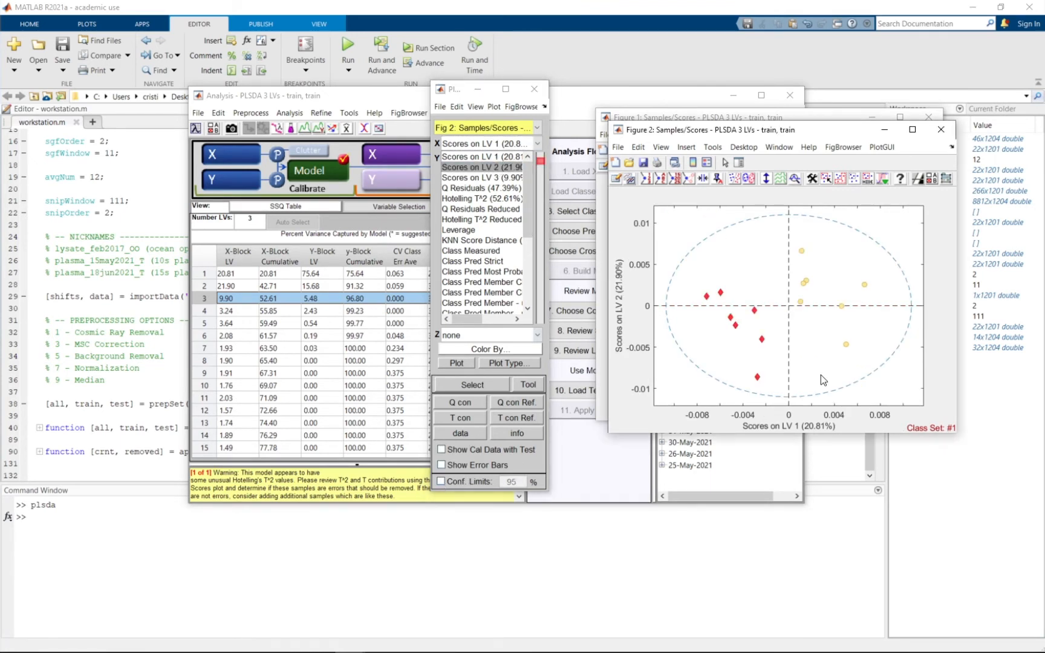
pyautogui.click(751, 179)
pyautogui.click(789, 226)
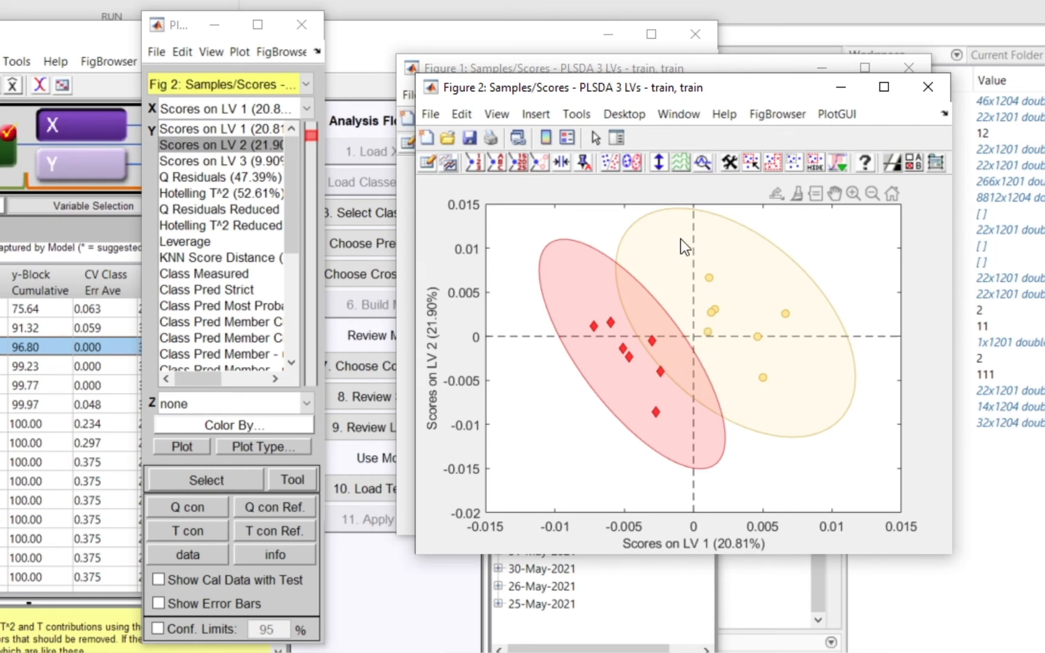
# Remove the class outlines, plot Scores on LV 1 against Sample, and close the scores figures
pyautogui.click(631, 163)
pyautogui.click(648, 176)
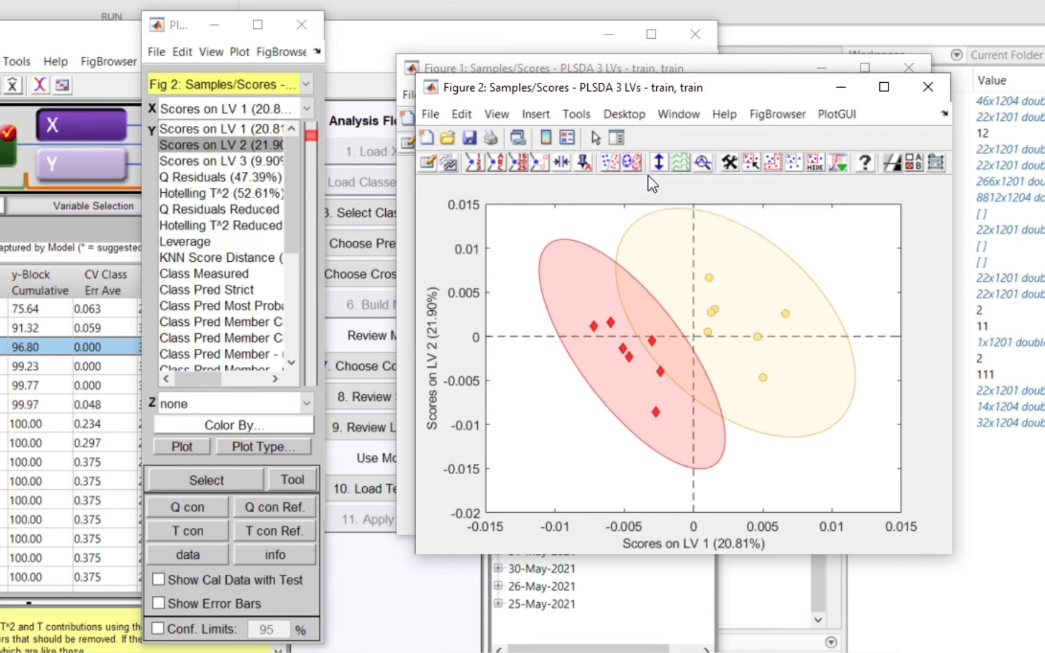
pyautogui.click(309, 108)
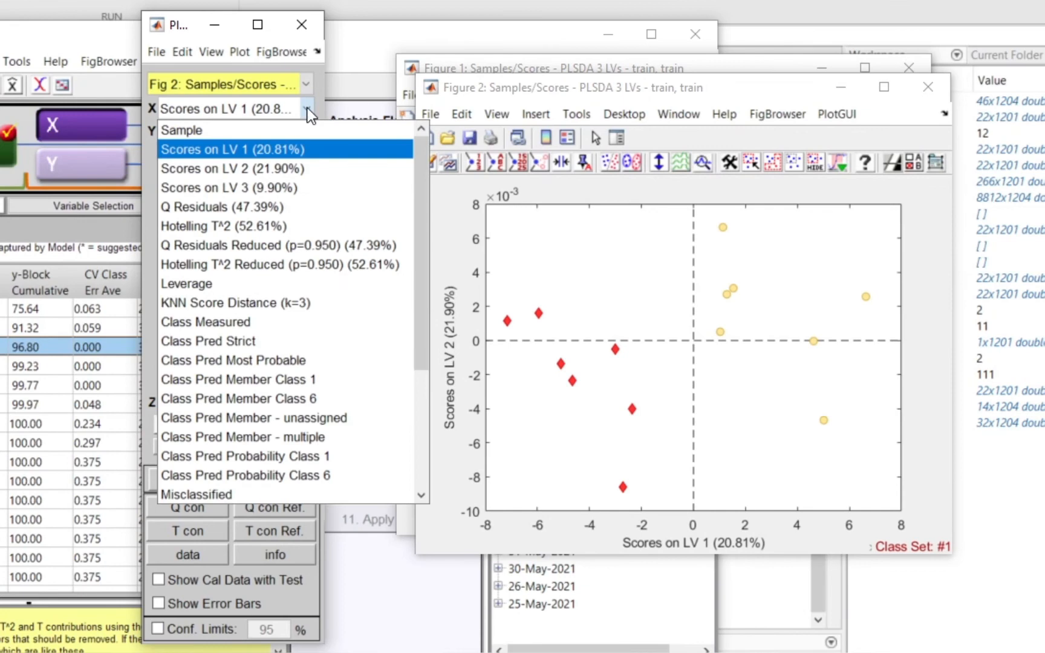
pyautogui.click(252, 131)
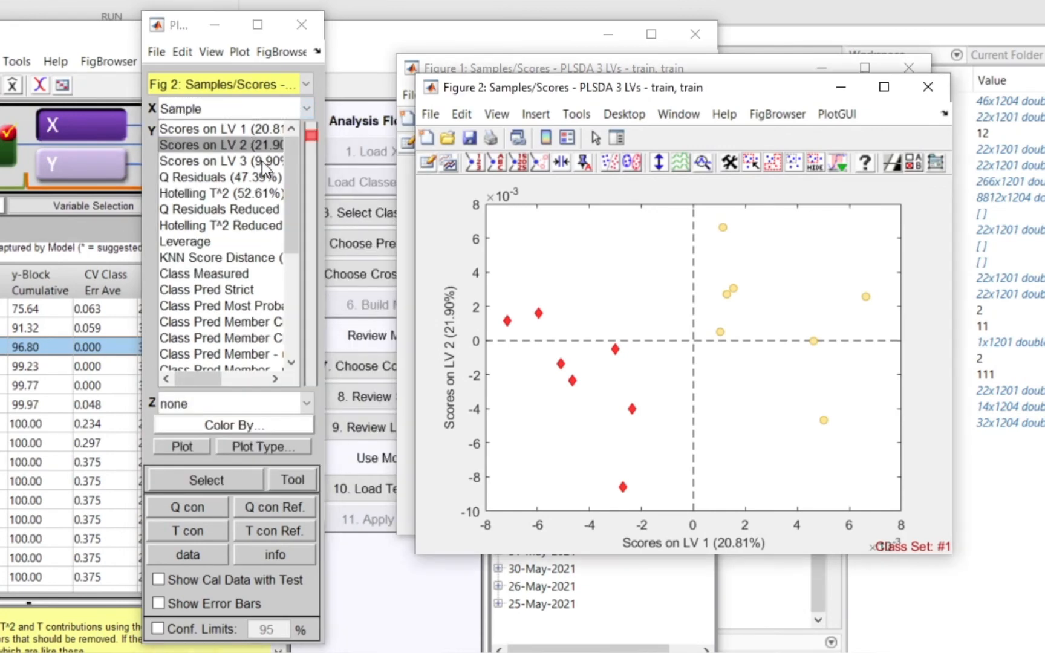
pyautogui.click(211, 130)
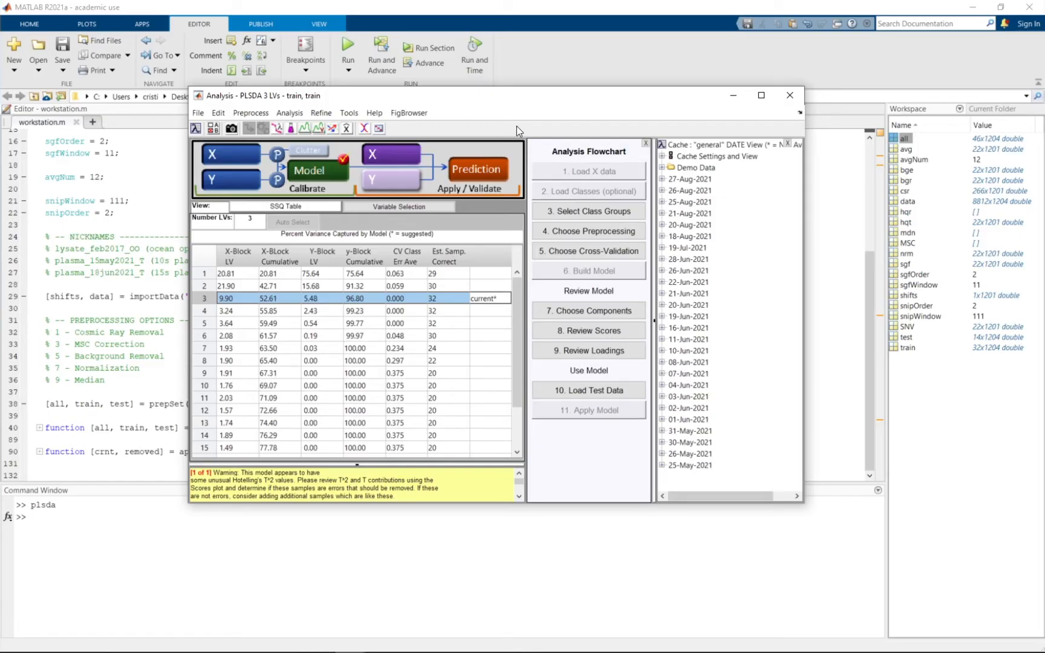
# Open the loadings and variable statistics plot to view the LV 1 loadings again
pyautogui.click(307, 132)
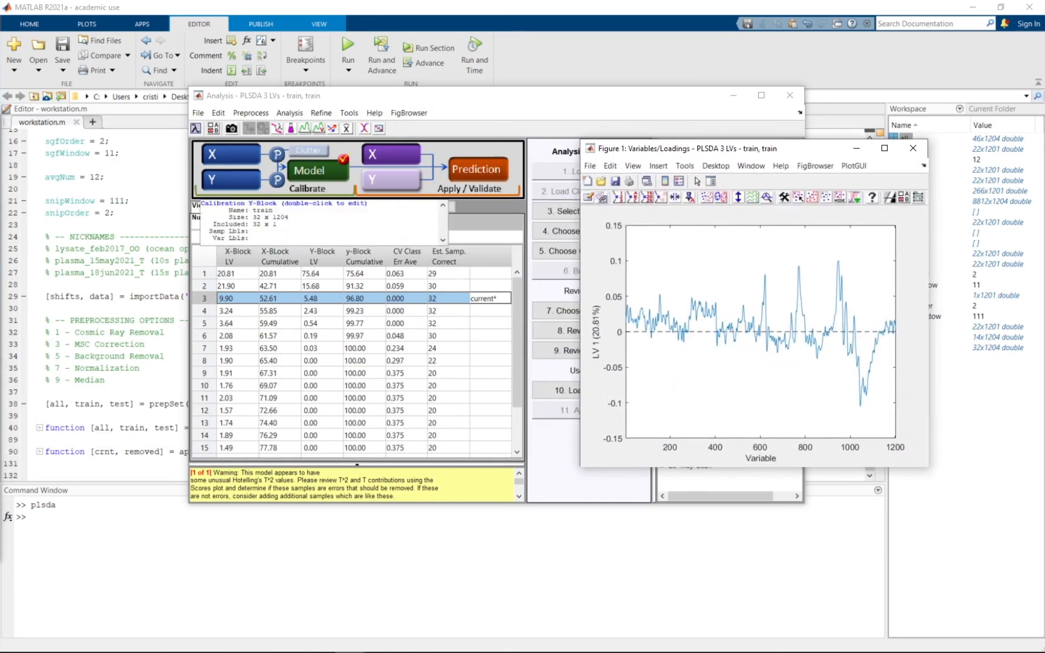
pyautogui.moveTo(367, 61); pyautogui.dragTo(431, 126)
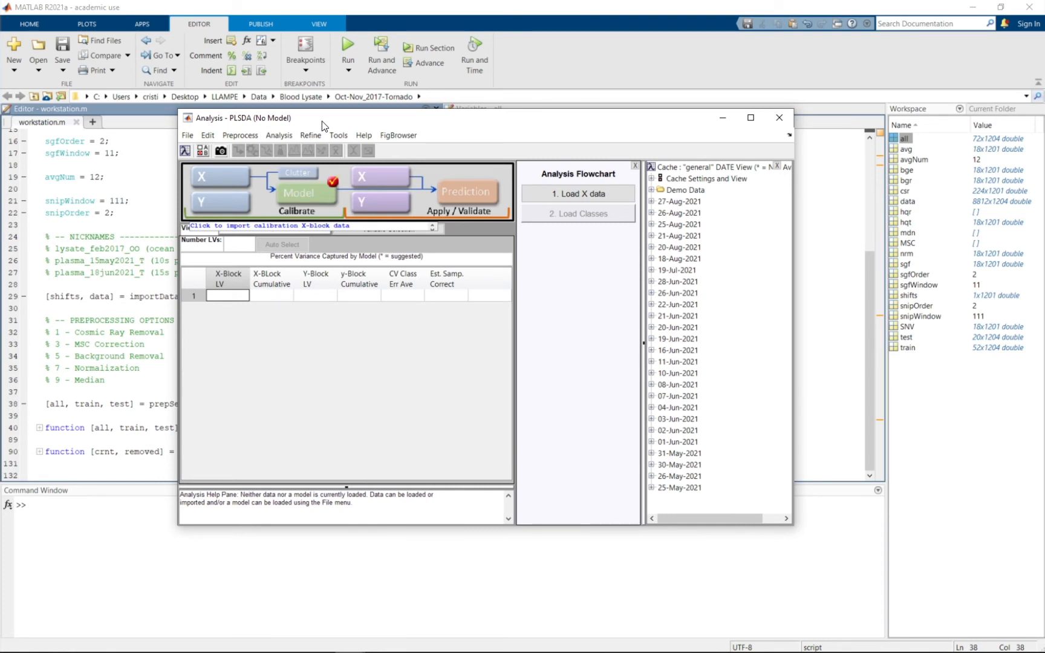
# Review the donor, doses and preprocessing arguments of the prepSet call for the lysate_nov2017_T data
pyautogui.moveTo(321, 121); pyautogui.dragTo(500, 121)
pyautogui.click(164, 341)
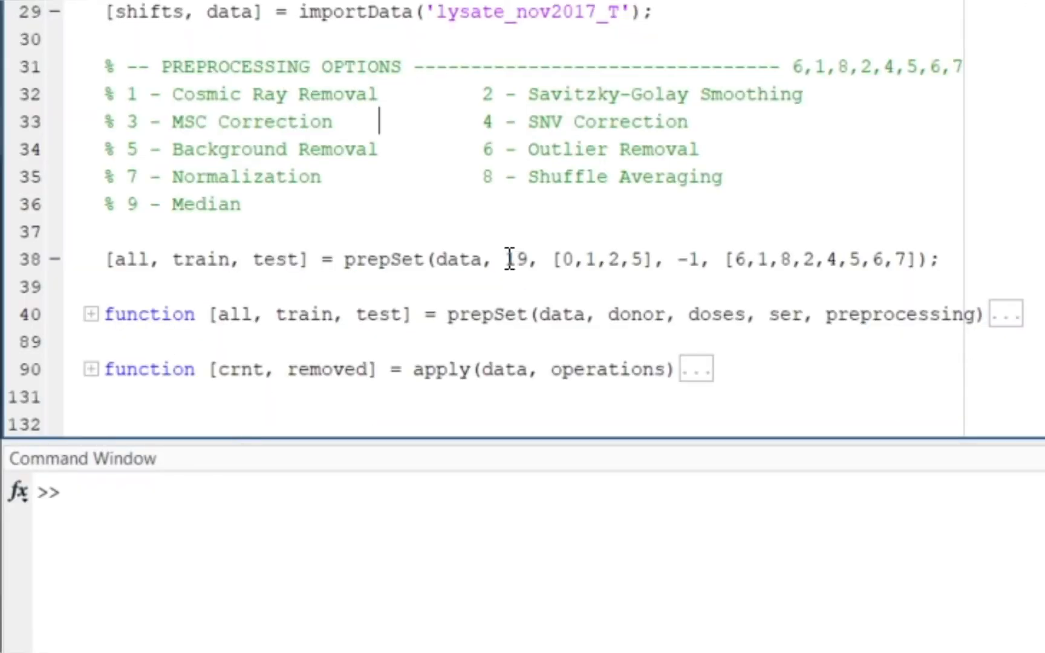
pyautogui.moveTo(222, 404); pyautogui.dragTo(231, 404)
pyautogui.moveTo(552, 260); pyautogui.dragTo(906, 259)
pyautogui.click(658, 258)
pyautogui.click(732, 259)
pyautogui.click(953, 257)
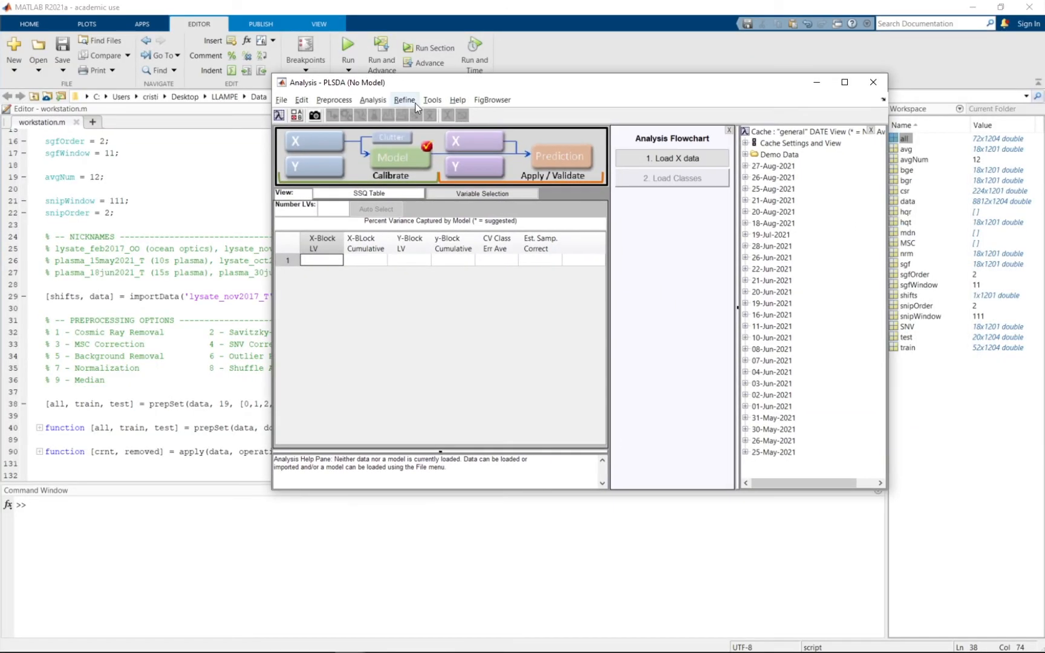
# Load the all dataset from the workspace as the calibration X-block
pyautogui.click(327, 144)
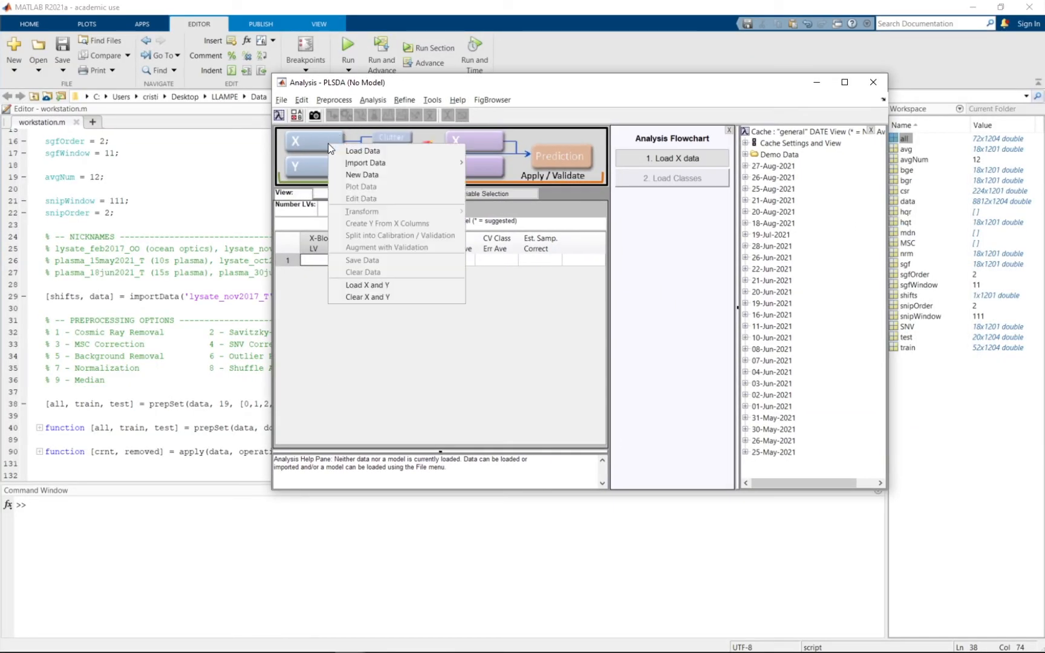
pyautogui.click(365, 149)
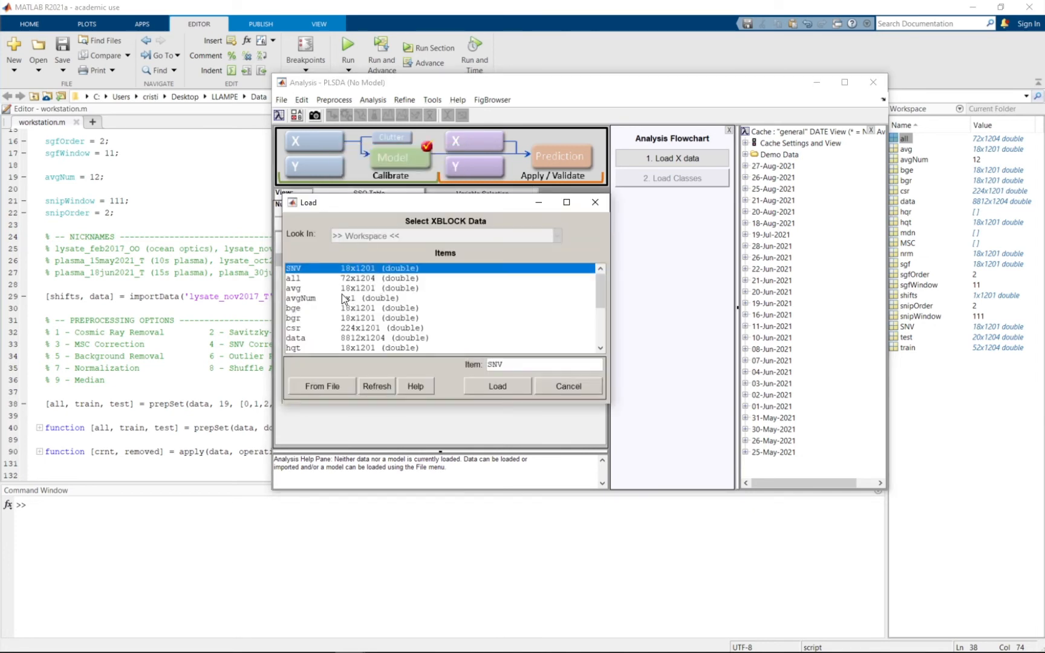
pyautogui.doubleClick(319, 278)
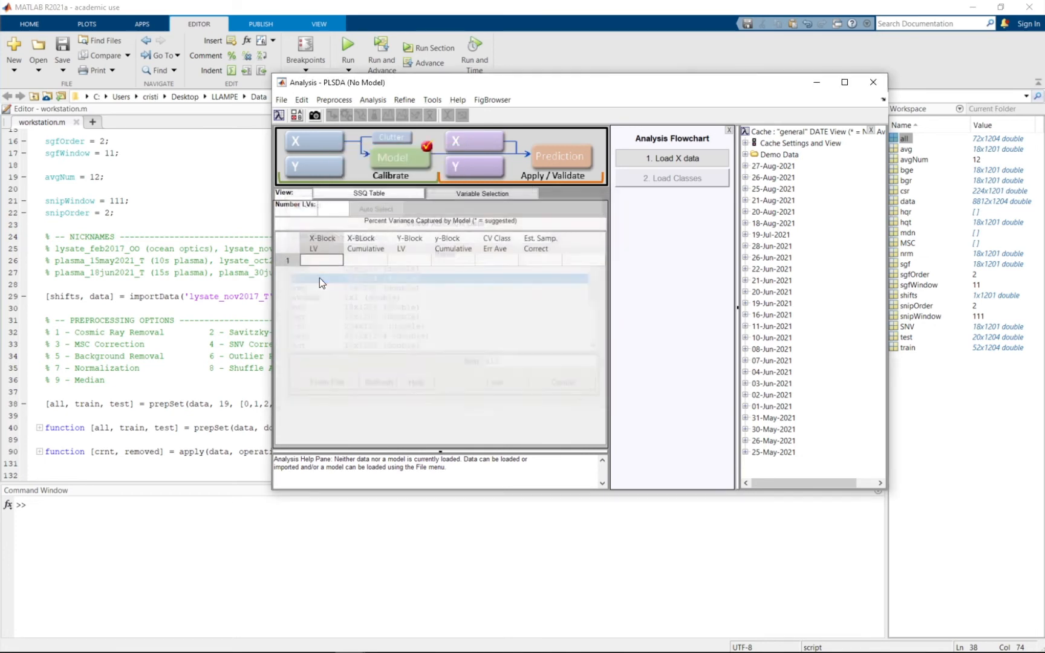
# Open the calibration X-block for editing and use column 2, which holds the dose, as the class set
pyautogui.click(309, 139)
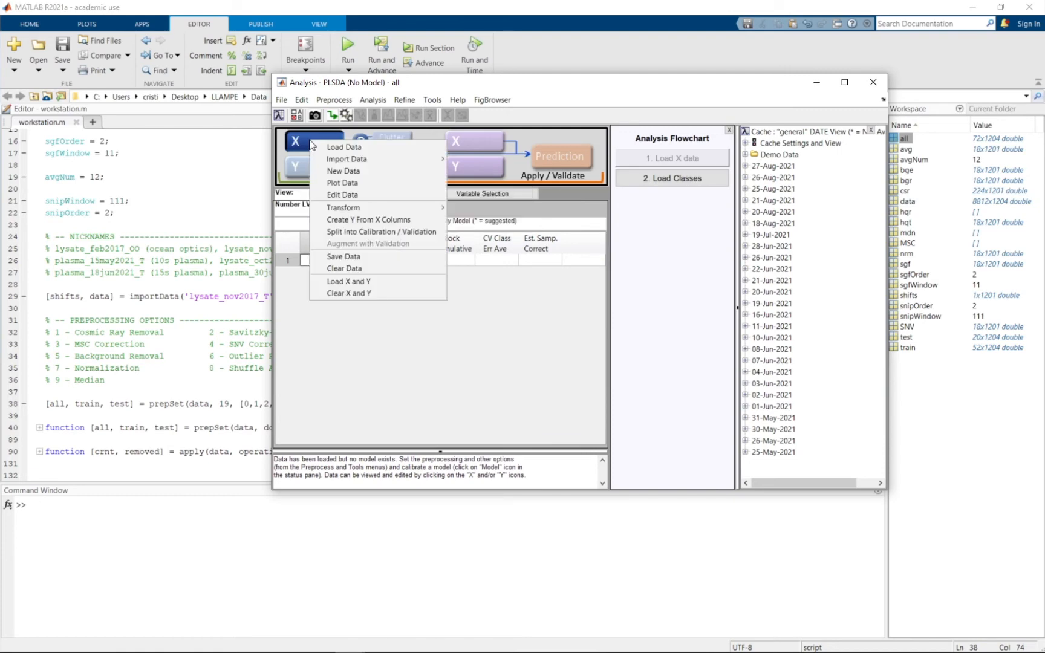
pyautogui.click(344, 192)
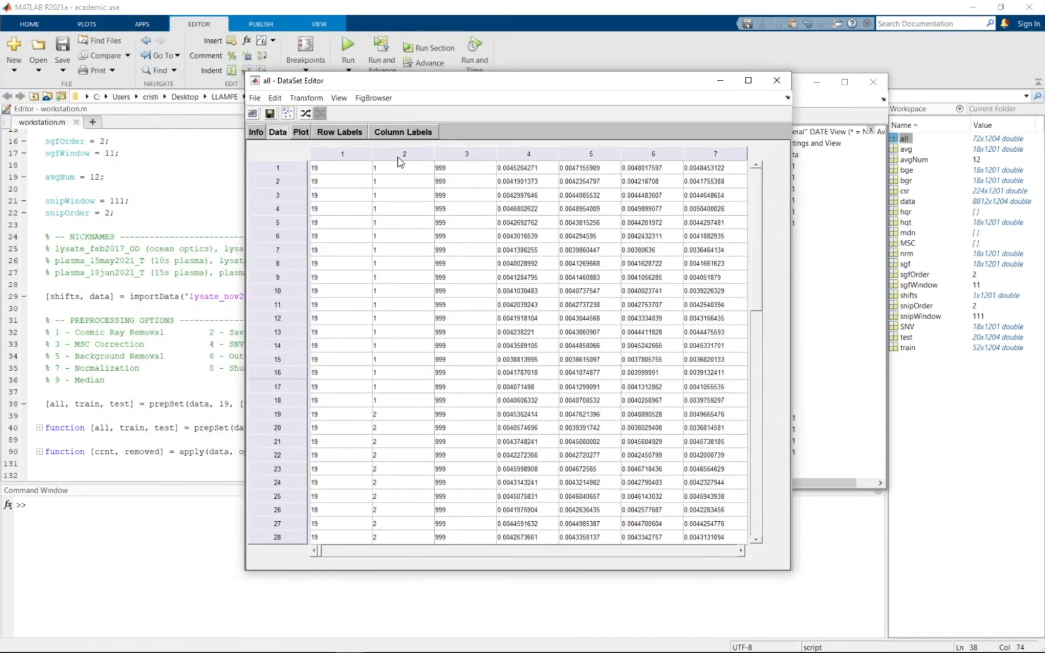
pyautogui.rightClick(399, 161)
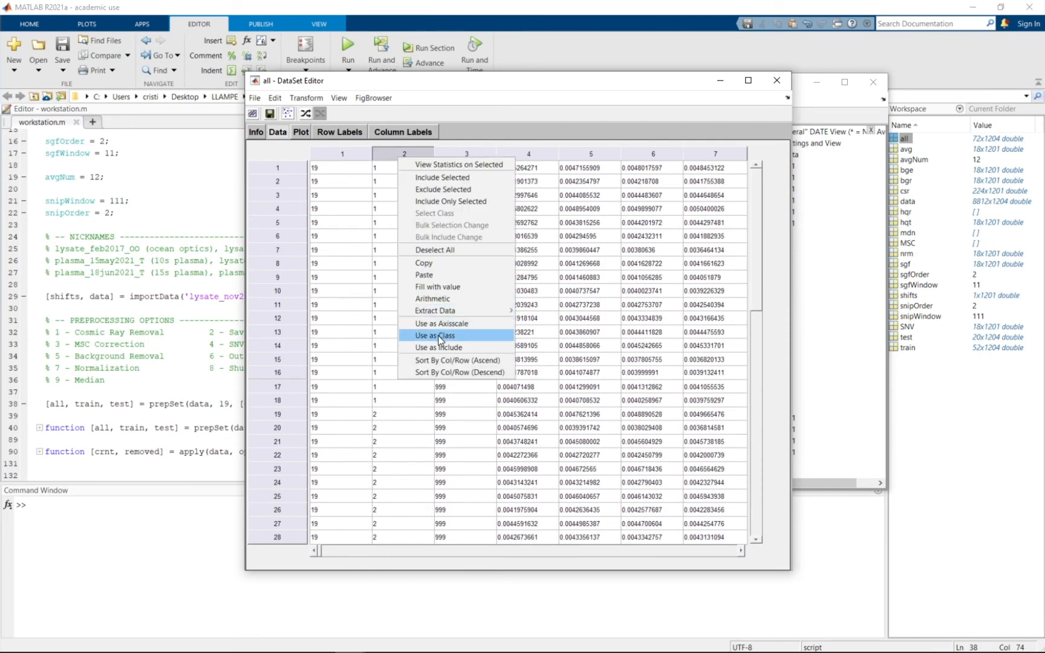
pyautogui.click(437, 335)
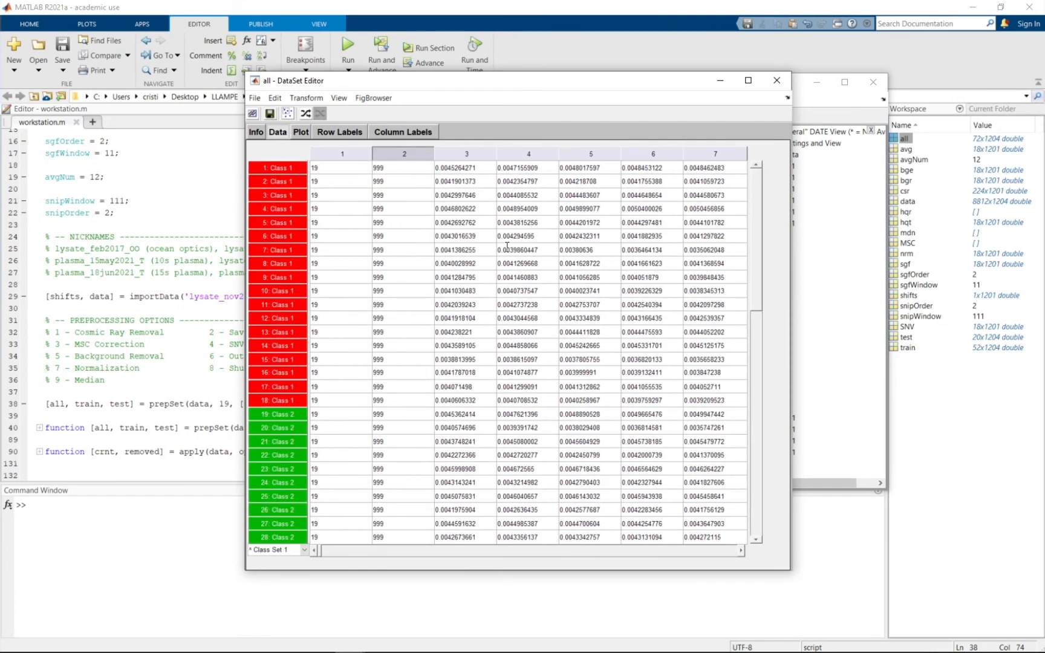
# Exclude the remaining donor column and the 999 column (columns 1 and 2) from the dataset
pyautogui.click(512, 292)
pyautogui.rightClick(337, 155)
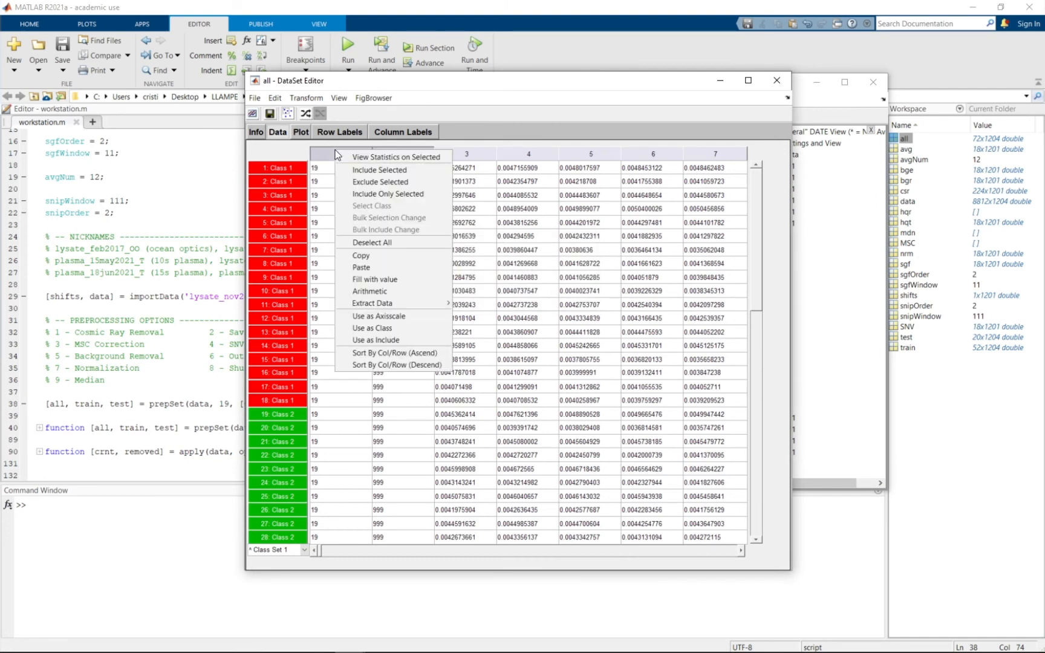
pyautogui.click(398, 182)
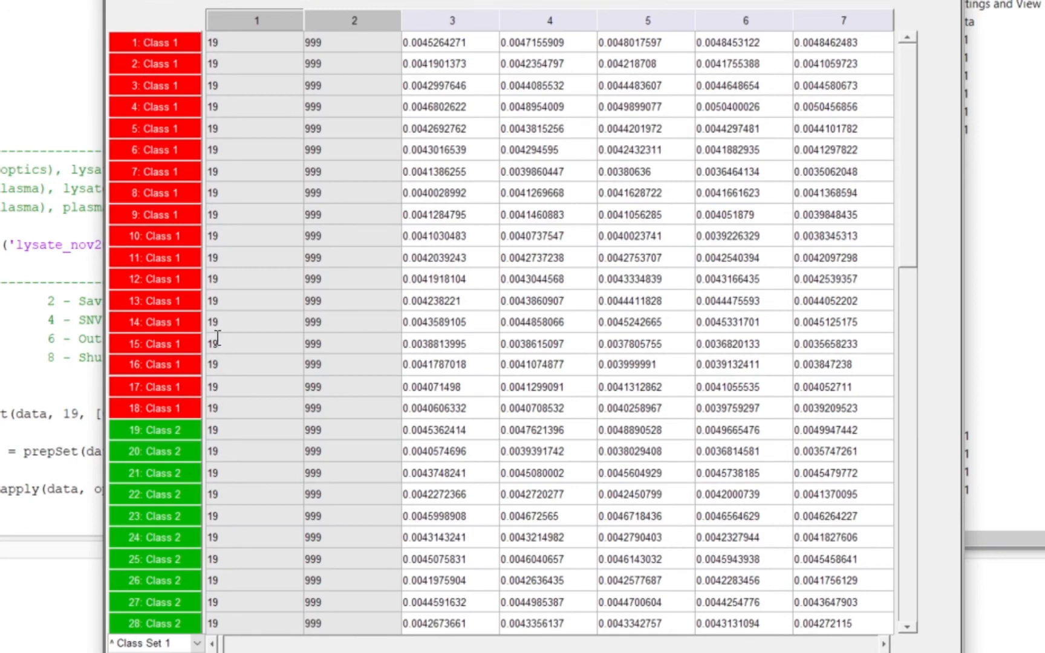
# Look through the row labels to check the dose class assigned to each spectrum, and close the dataset editor
pyautogui.scroll(-13, 218, 339)
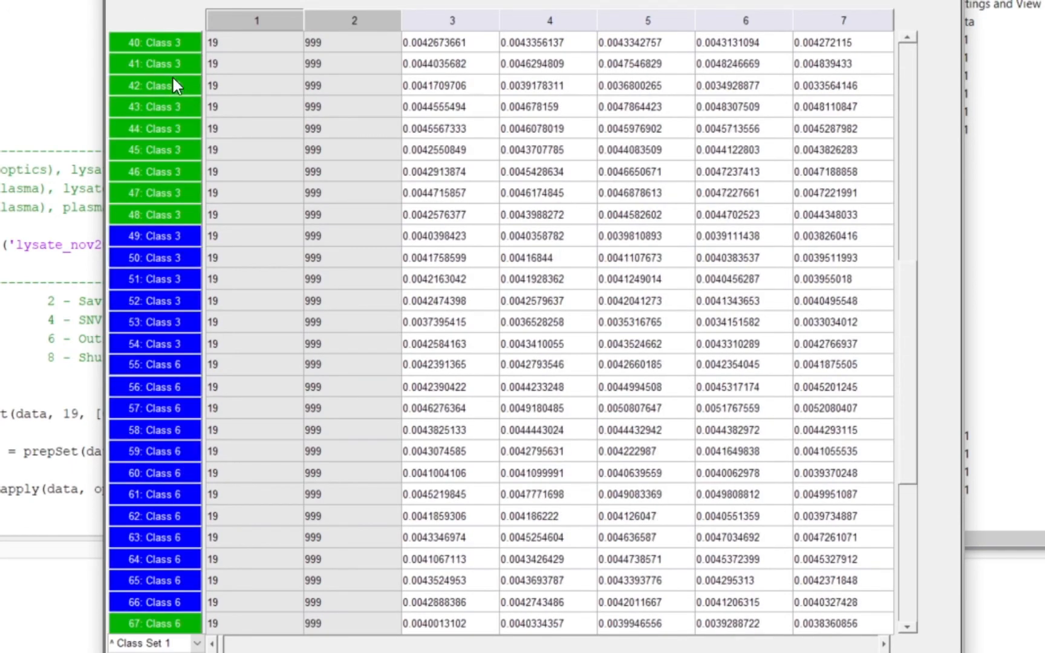
pyautogui.scroll(-4, 182, 97)
pyautogui.scroll(7, 188, 113)
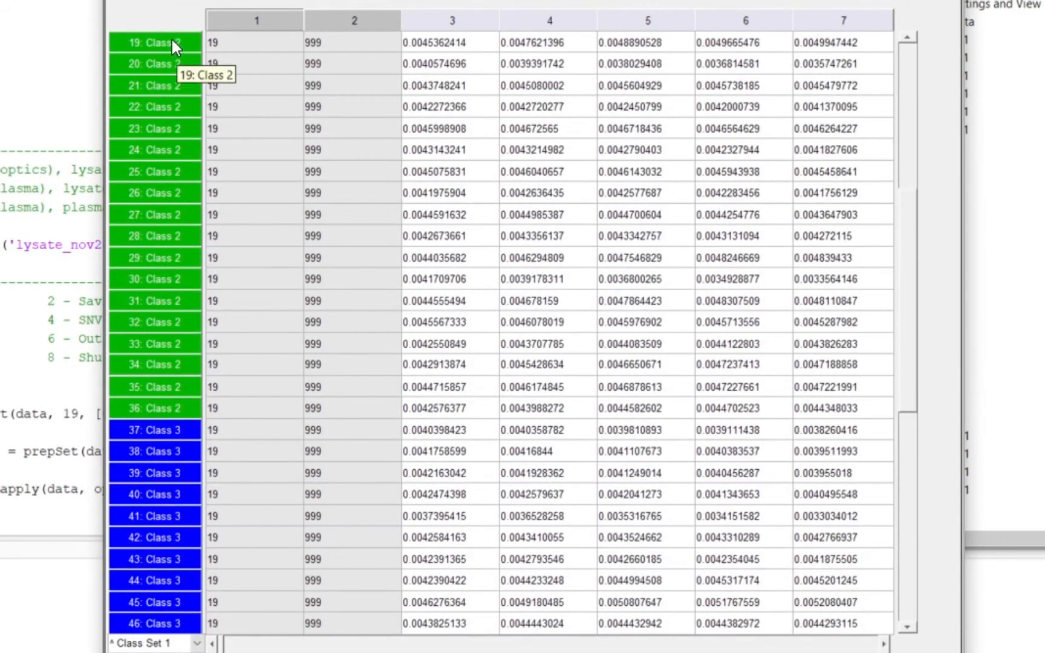
pyautogui.scroll(-5, 199, 484)
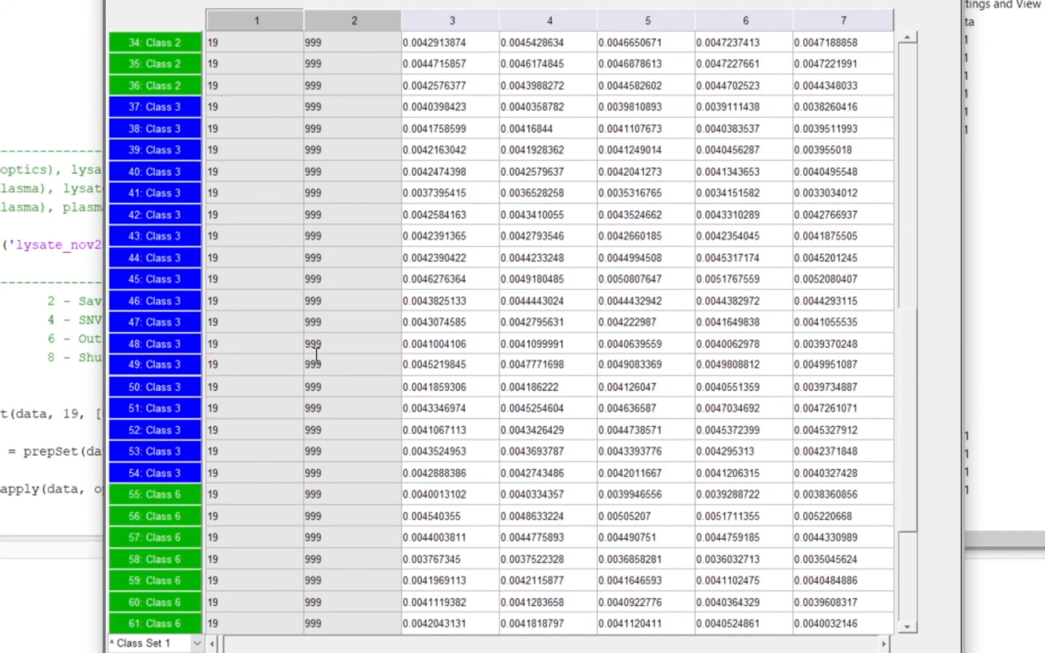
pyautogui.scroll(-4, 316, 354)
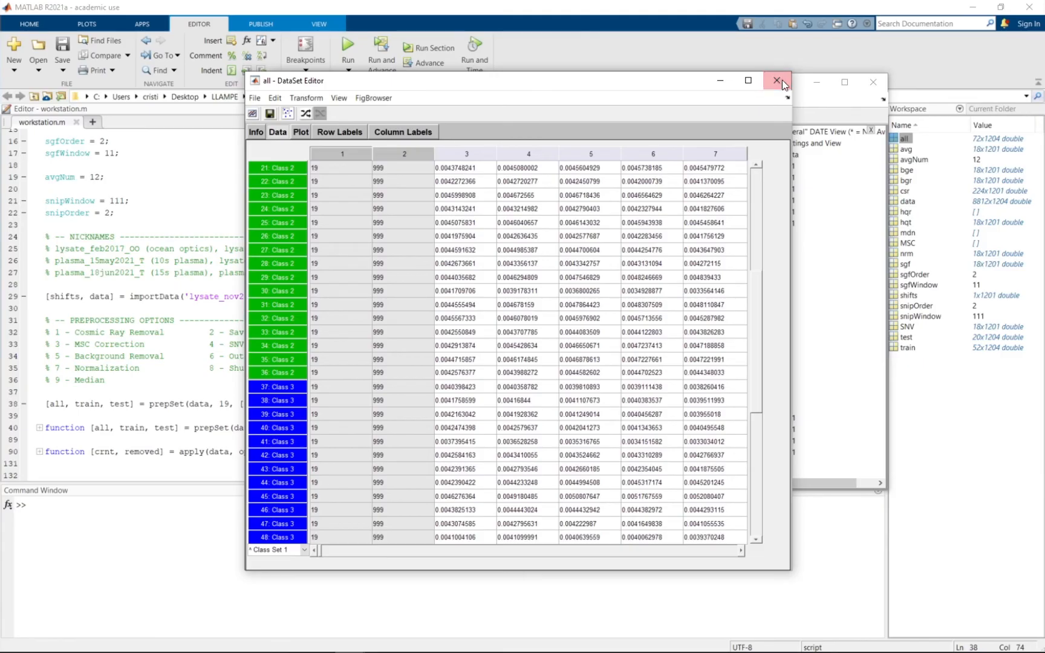
pyautogui.click(781, 80)
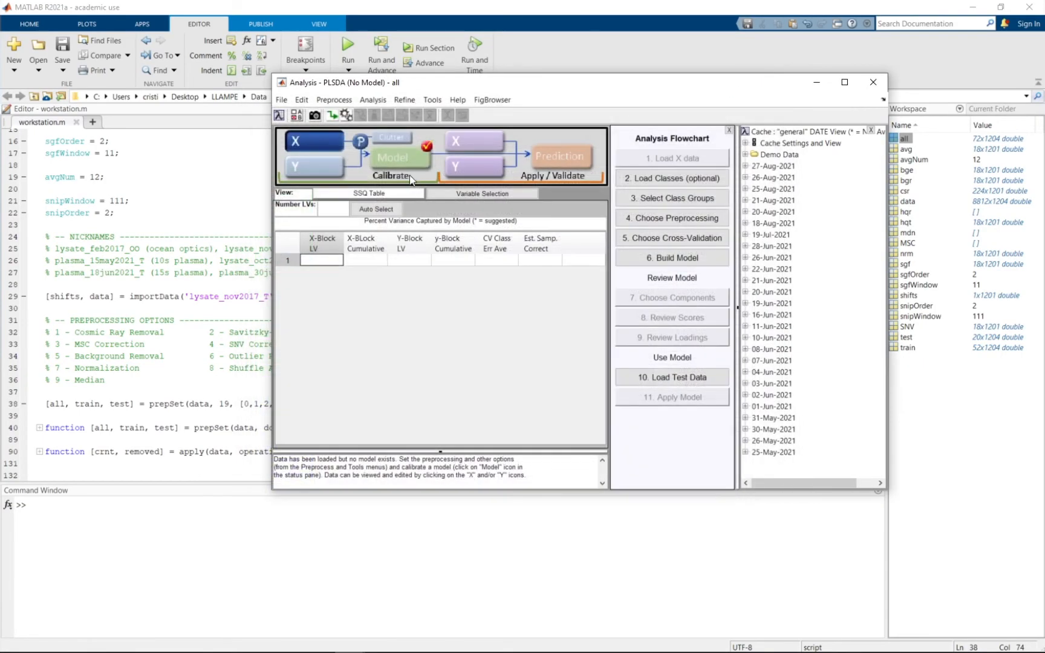
# Set the X-block preprocessing to Mean Center and build the PLSDA model
pyautogui.click(363, 142)
pyautogui.moveTo(423, 159)
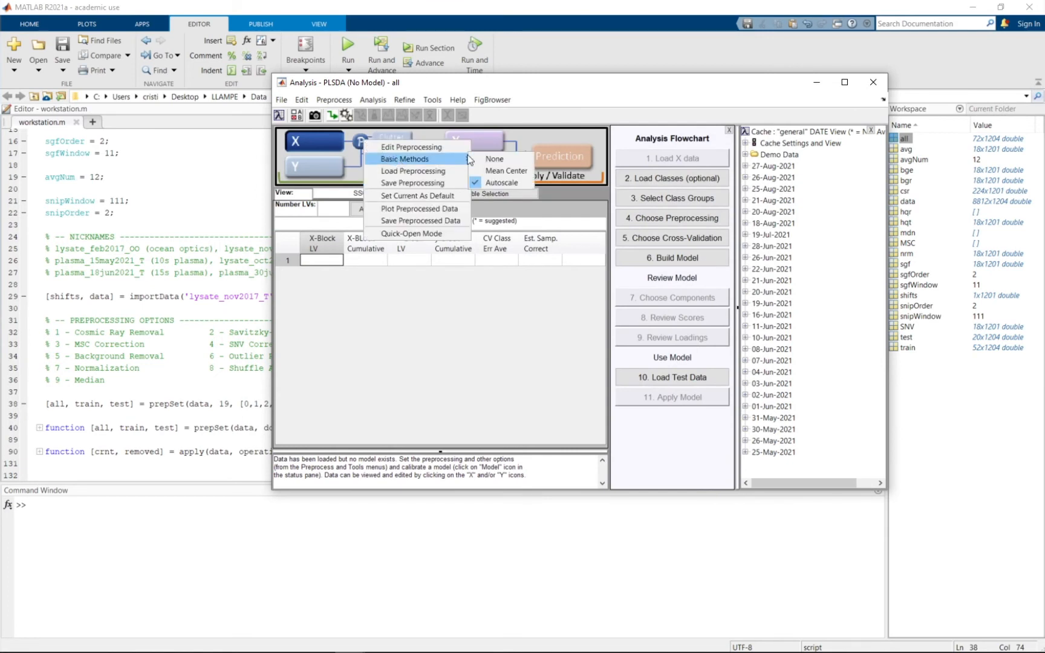
pyautogui.click(512, 171)
pyautogui.click(384, 154)
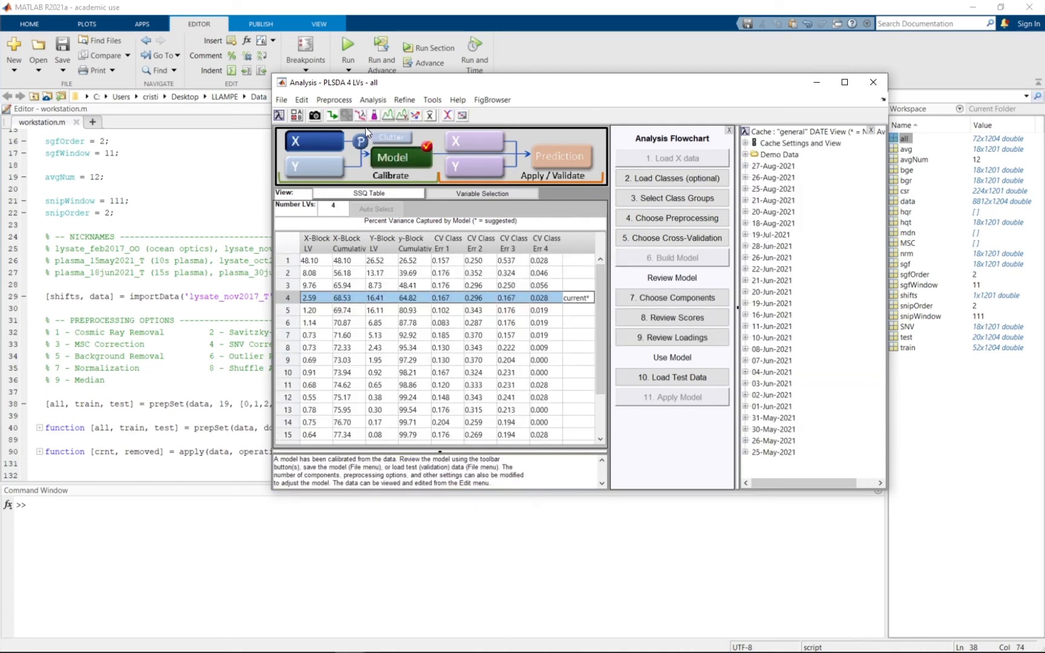
# Open the model statistics and plot RMSECV 1, 2, 3 and 4 together against Latent Variable Number
pyautogui.click(360, 116)
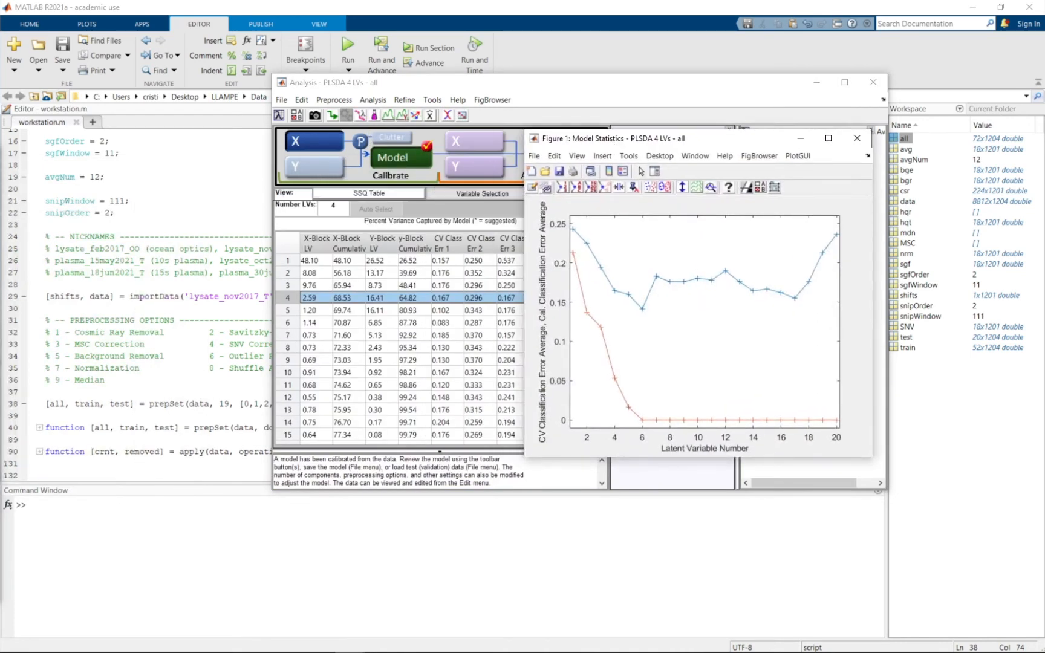
pyautogui.moveTo(285, 95); pyautogui.dragTo(389, 113)
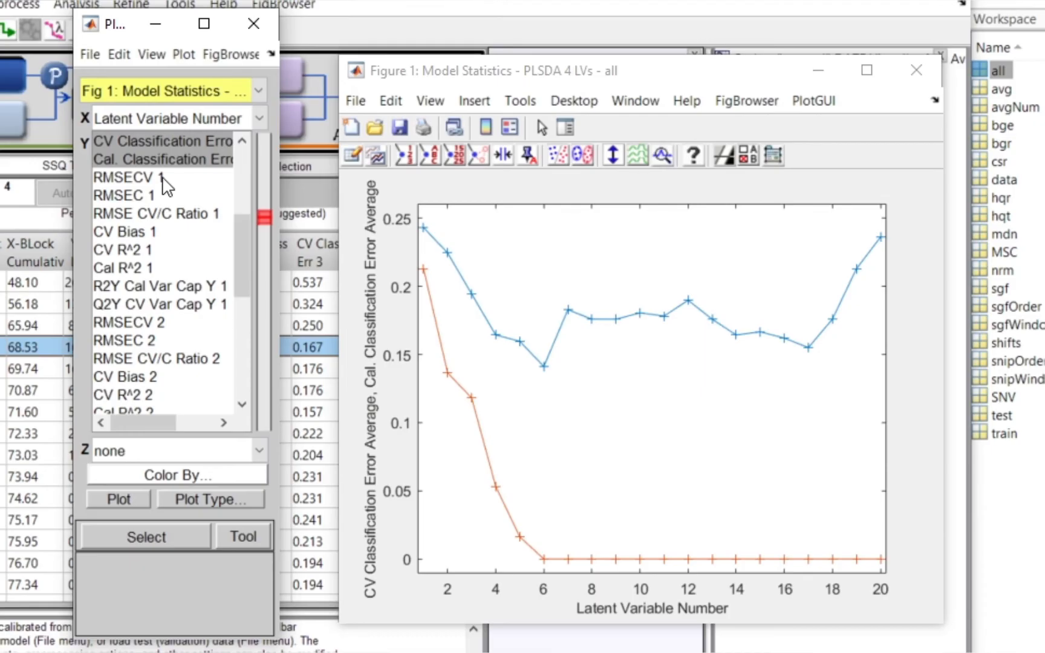
pyautogui.click(430, 201)
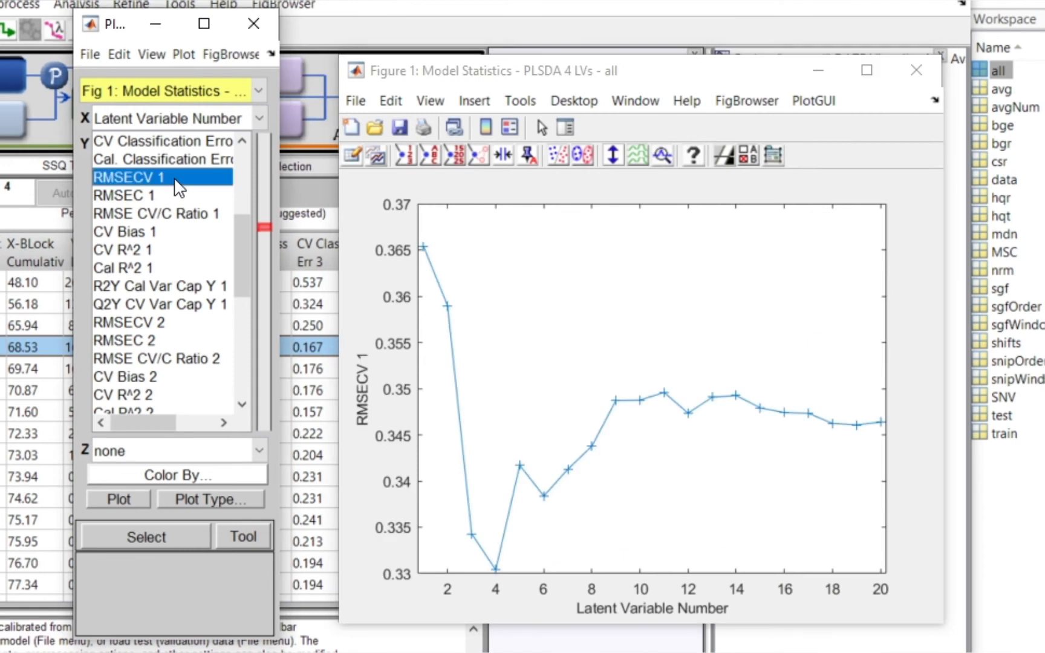
pyautogui.moveTo(245, 228); pyautogui.dragTo(240, 274)
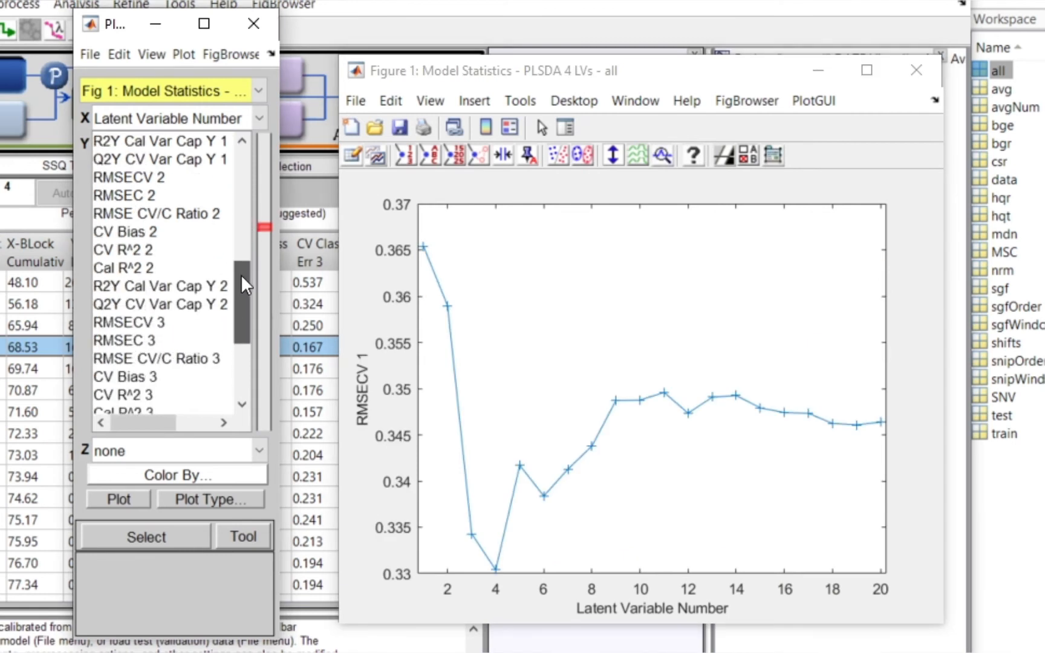
pyautogui.keyDown('ctrl'); pyautogui.click(164, 177); pyautogui.keyUp('ctrl')
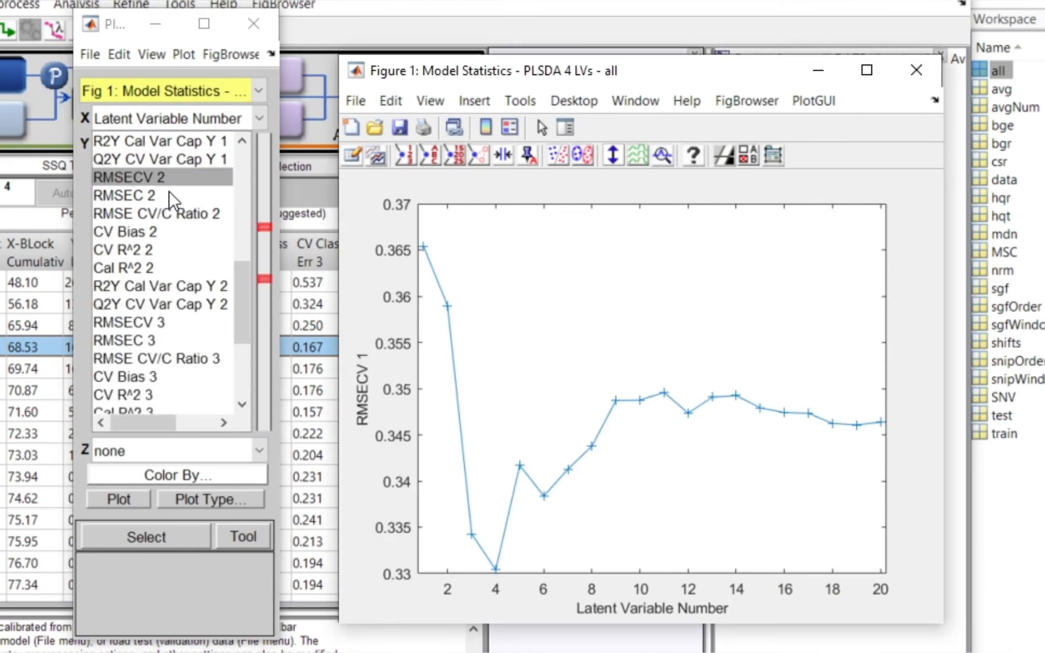
pyautogui.keyDown('ctrl'); pyautogui.click(162, 324); pyautogui.keyUp('ctrl')
pyautogui.moveTo(244, 278); pyautogui.dragTo(244, 342)
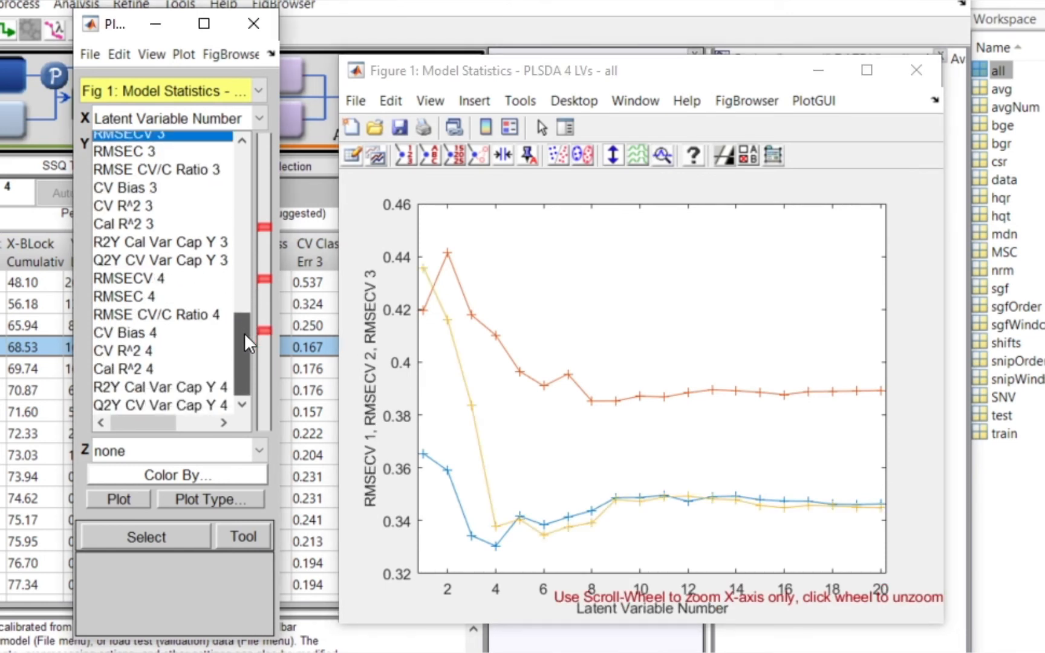
pyautogui.keyDown('ctrl'); pyautogui.click(193, 279); pyautogui.keyUp('ctrl')
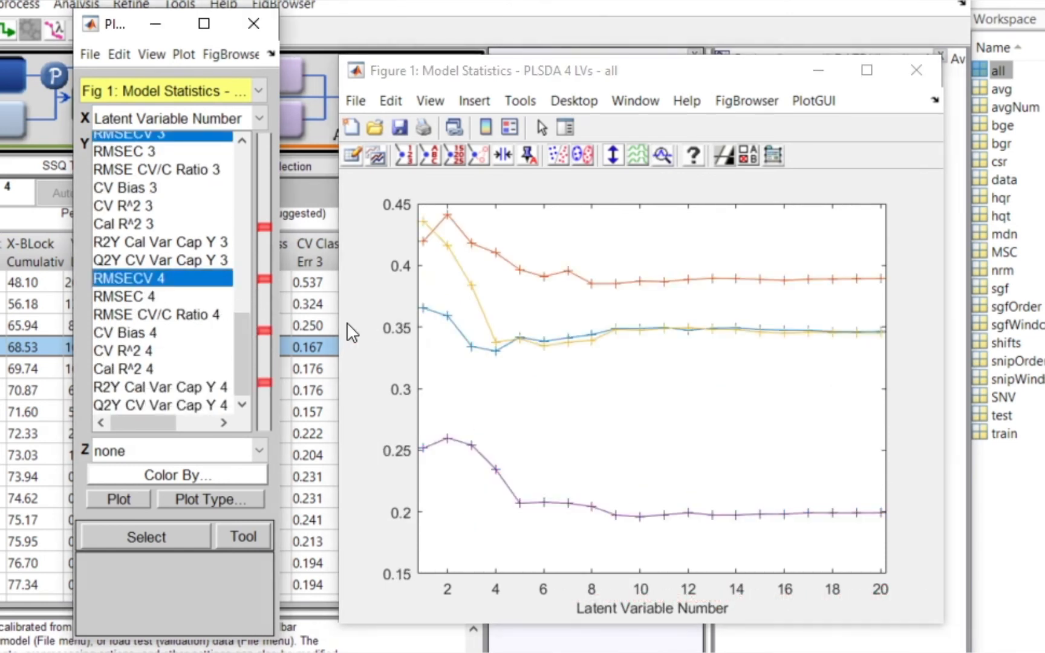
# Compare the four RMSECV curves to judge the number of latent variables, and close the model statistics figure
pyautogui.moveTo(243, 326); pyautogui.dragTo(237, 233)
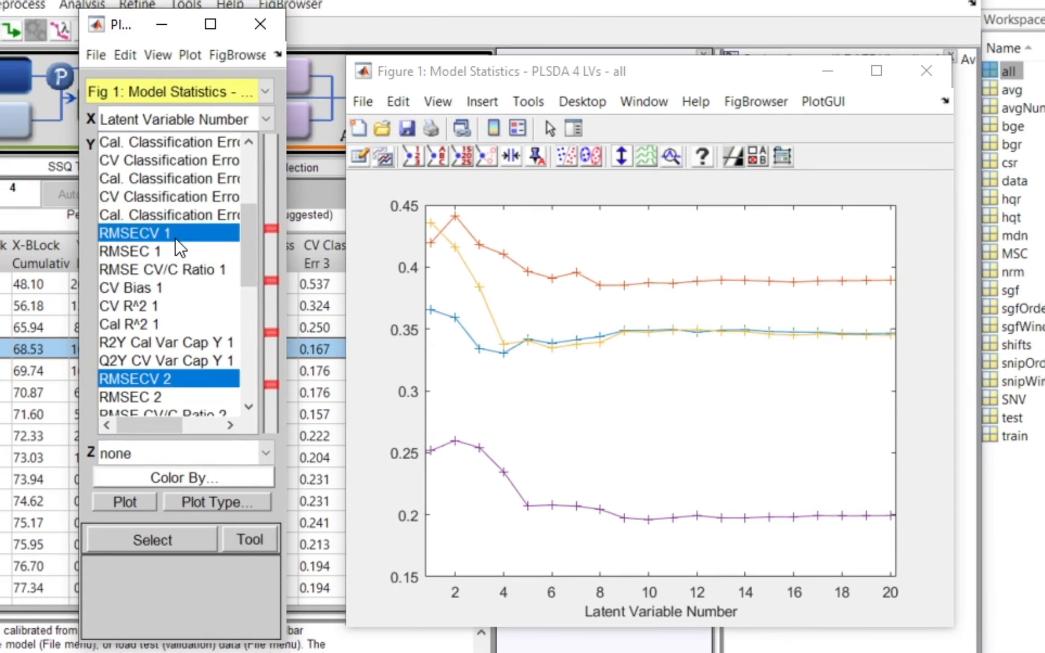
pyautogui.moveTo(245, 213); pyautogui.dragTo(245, 228)
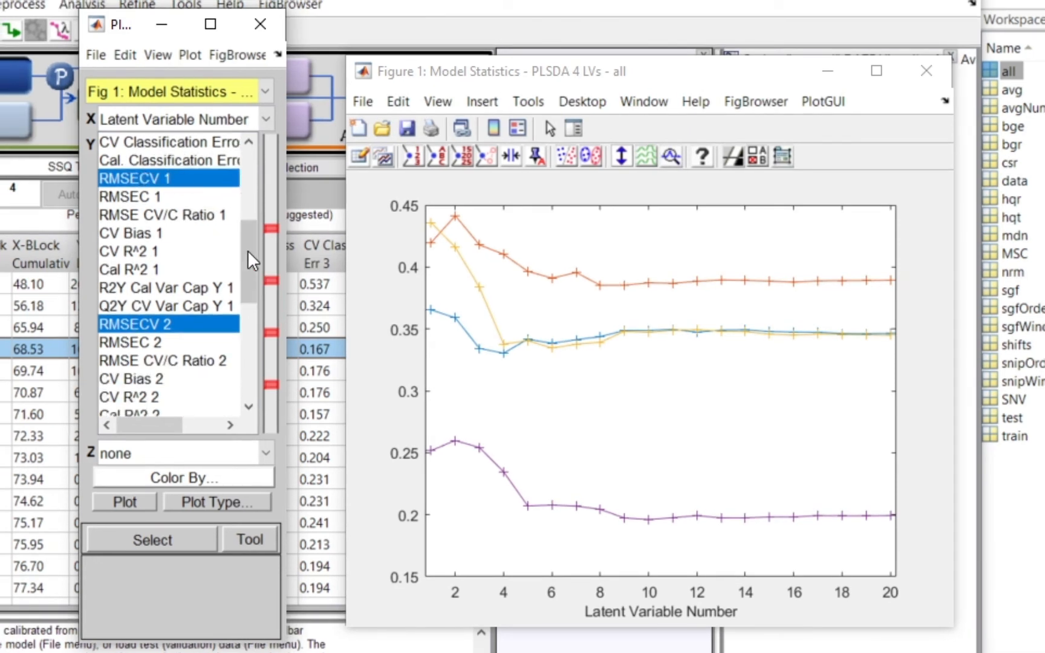
pyautogui.scroll(-2, 247, 250)
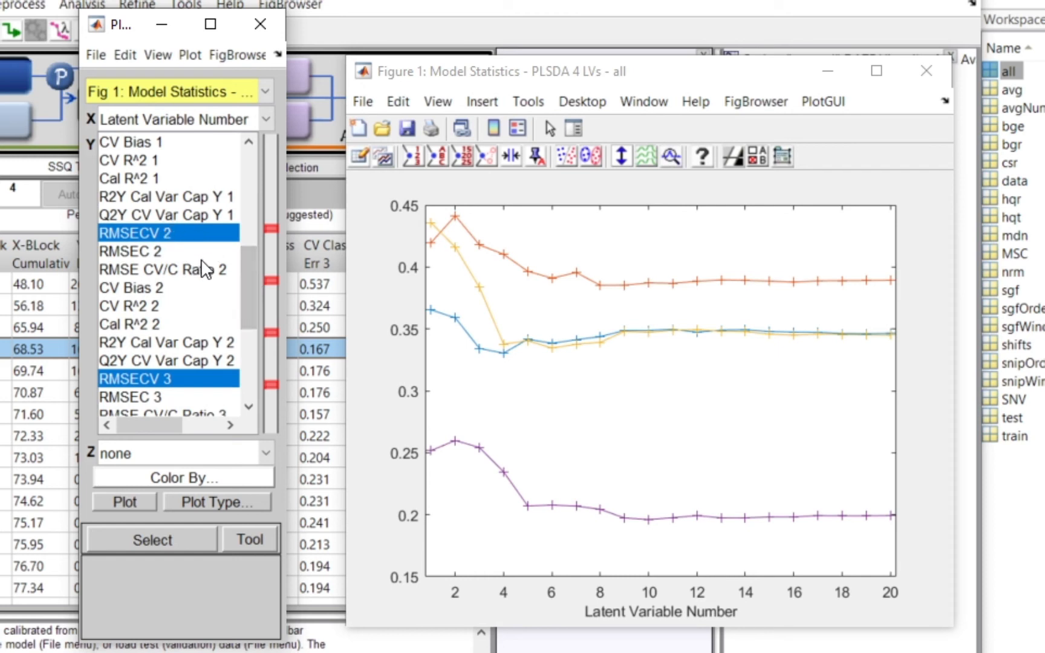
pyautogui.scroll(-2, 248, 295)
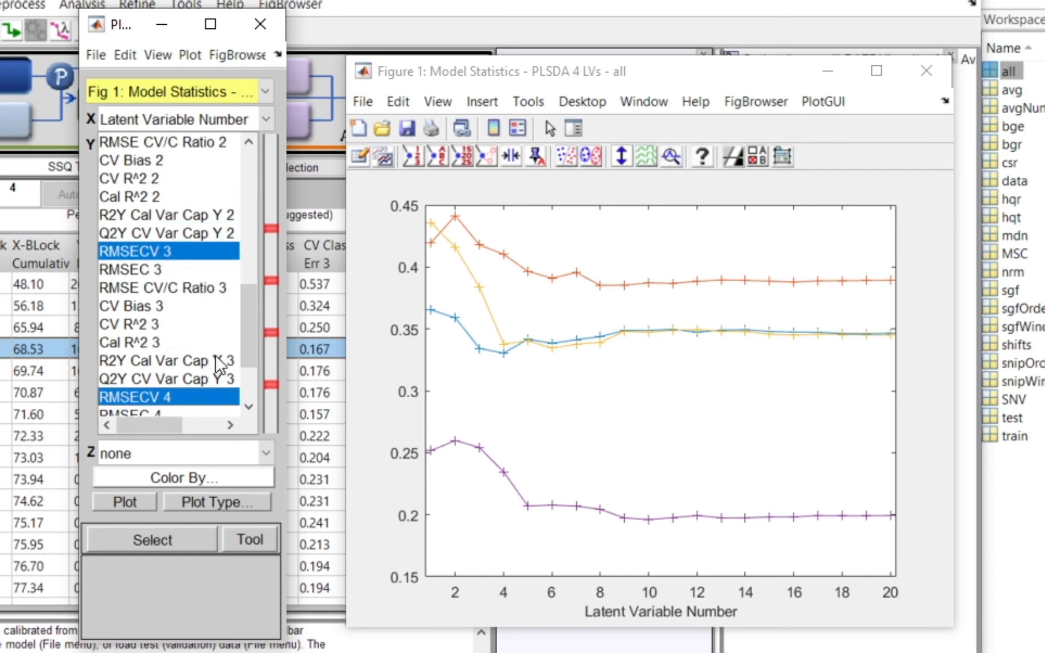
pyautogui.click(562, 73)
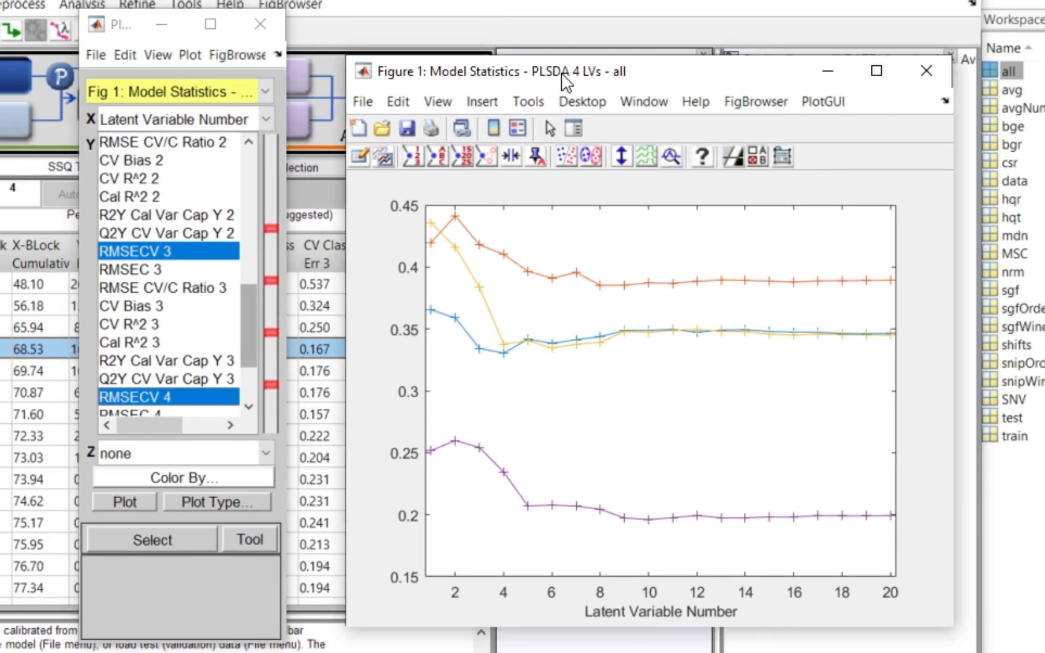
pyautogui.moveTo(563, 74); pyautogui.dragTo(523, 8)
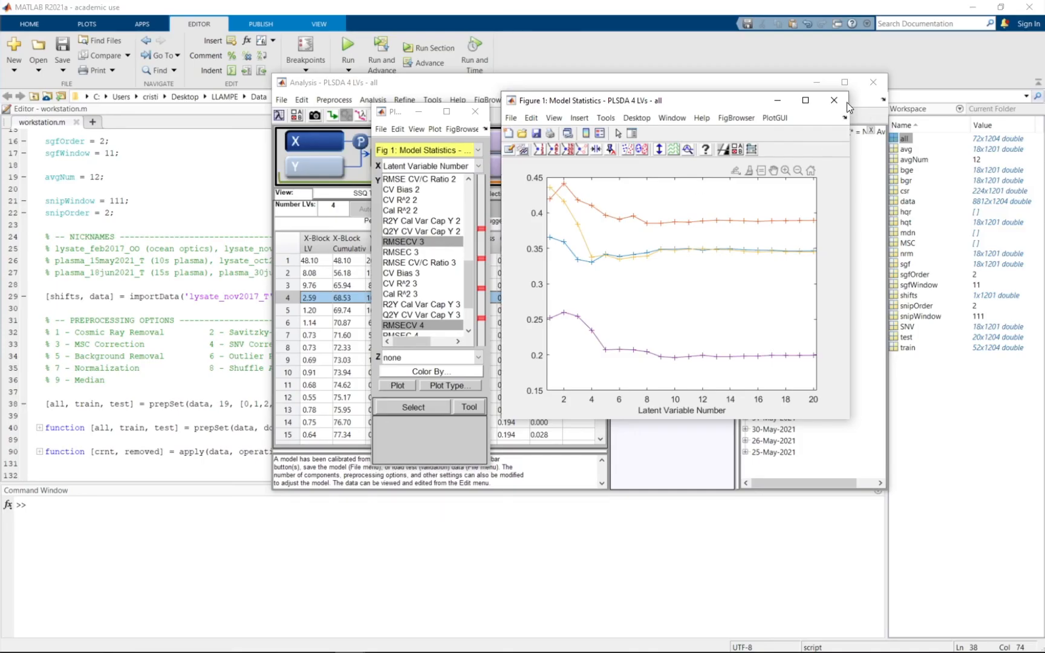
pyautogui.click(834, 100)
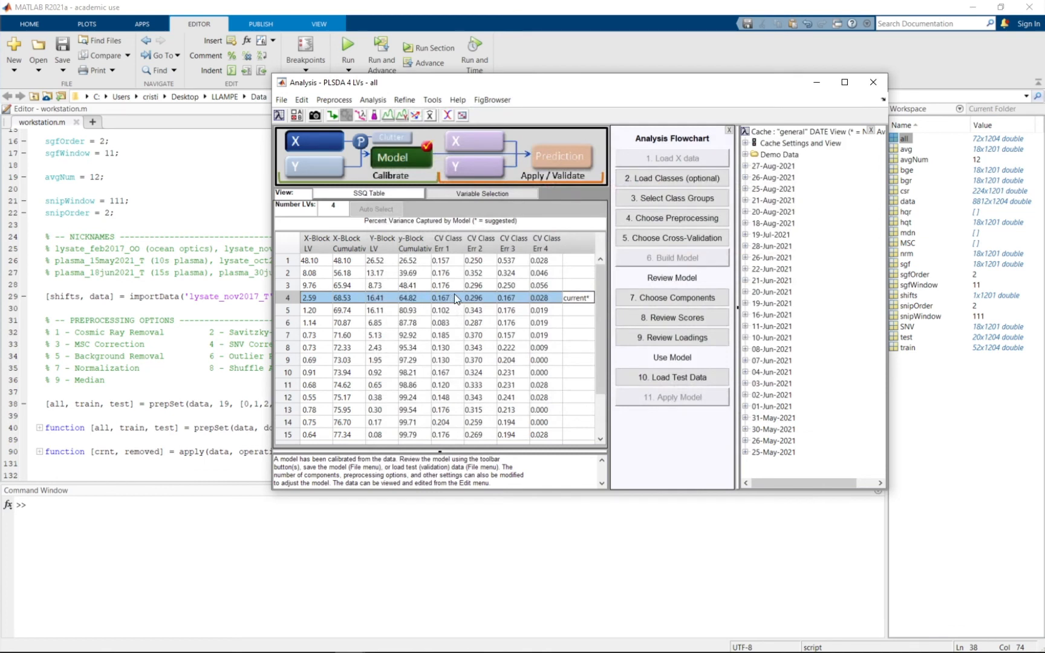
# Select 5 latent variables and recalculate the PLSDA model
pyautogui.click(392, 311)
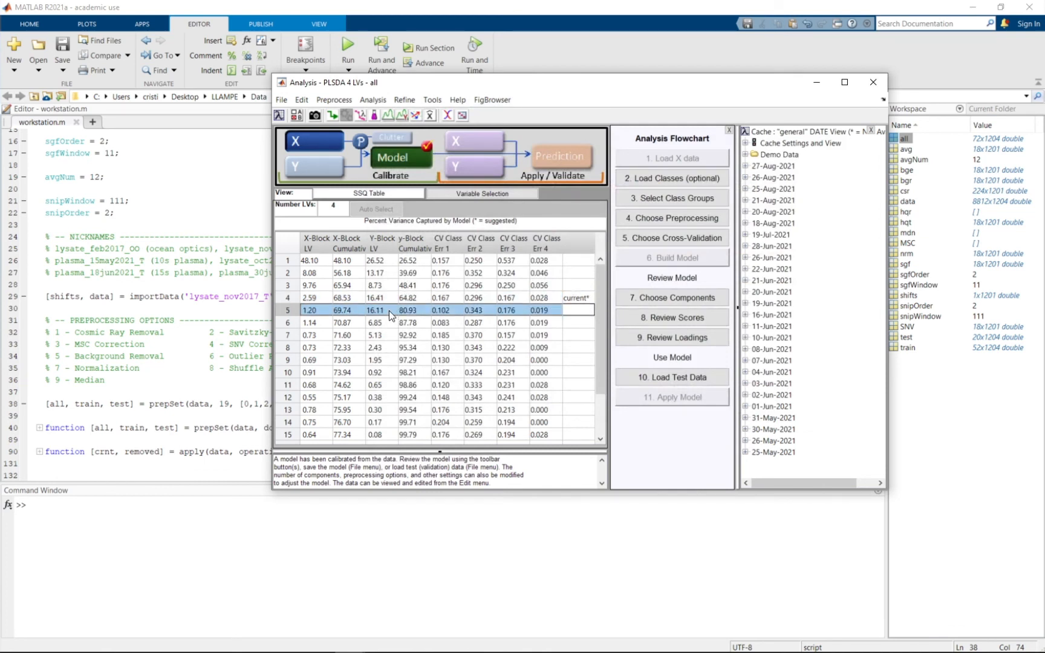
pyautogui.click(398, 161)
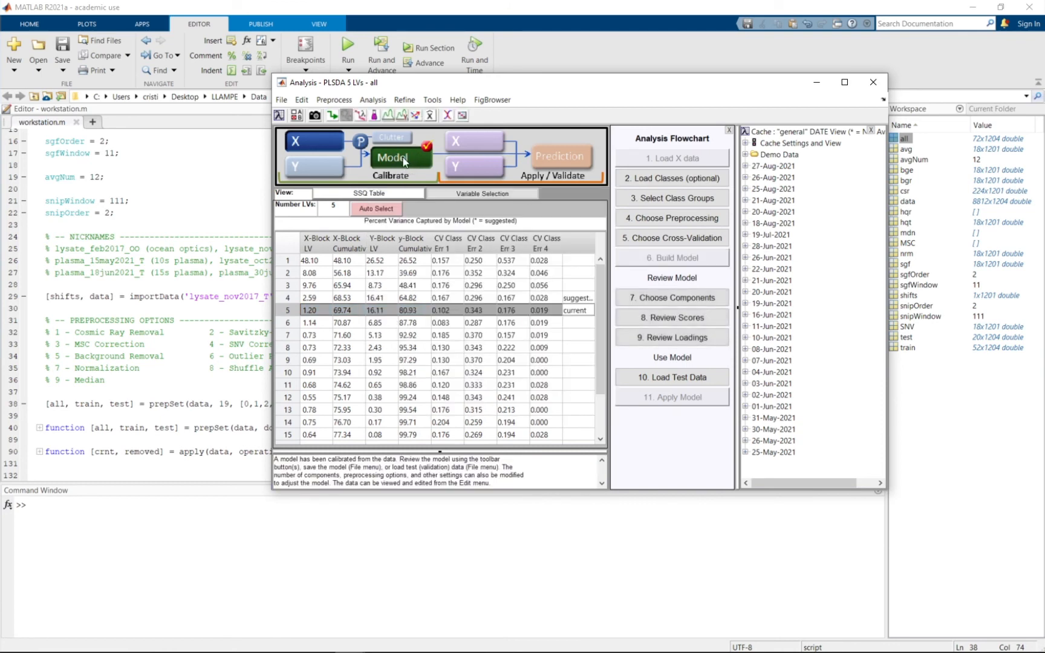
pyautogui.moveTo(399, 162)
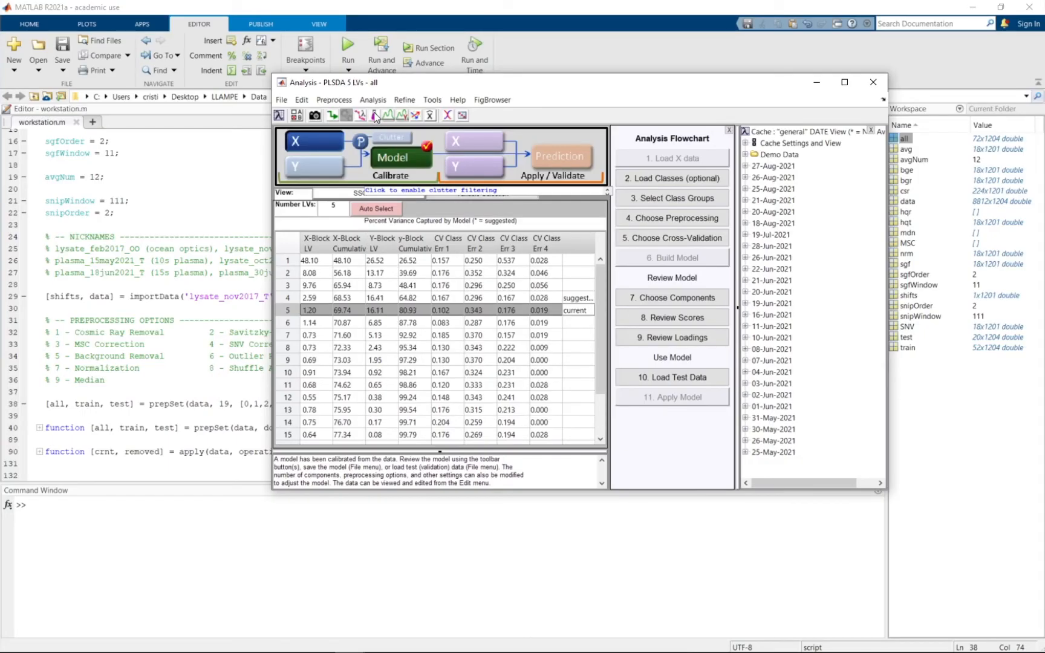
# Open the scores plots of the 5 LV model and view Y CV Predicted 4 (Class 6) in its own figure
pyautogui.click(375, 117)
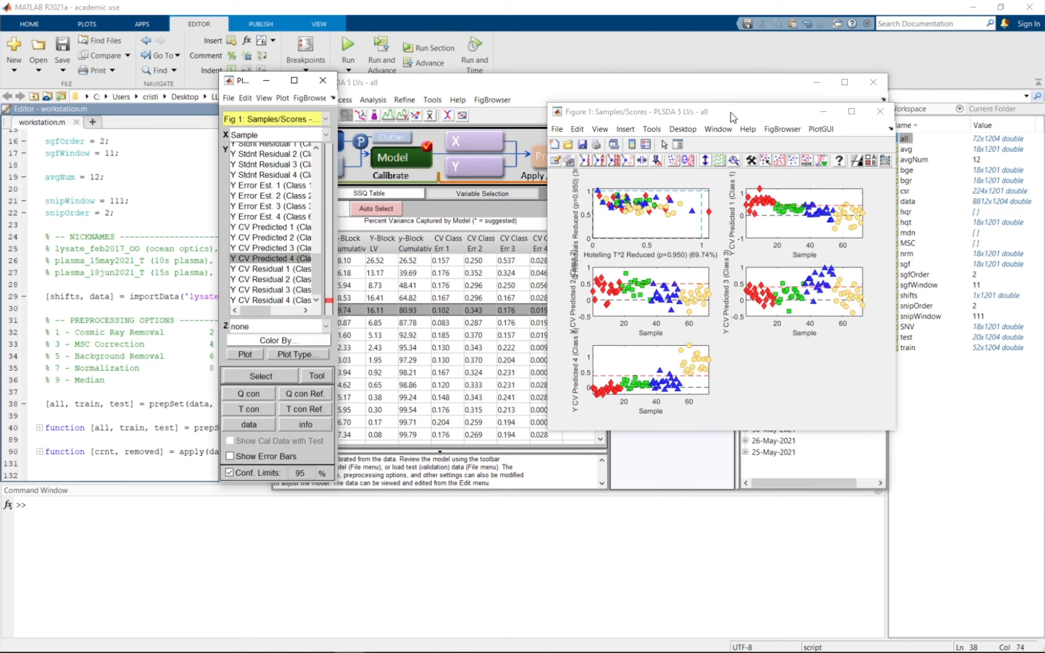
pyautogui.doubleClick(711, 113)
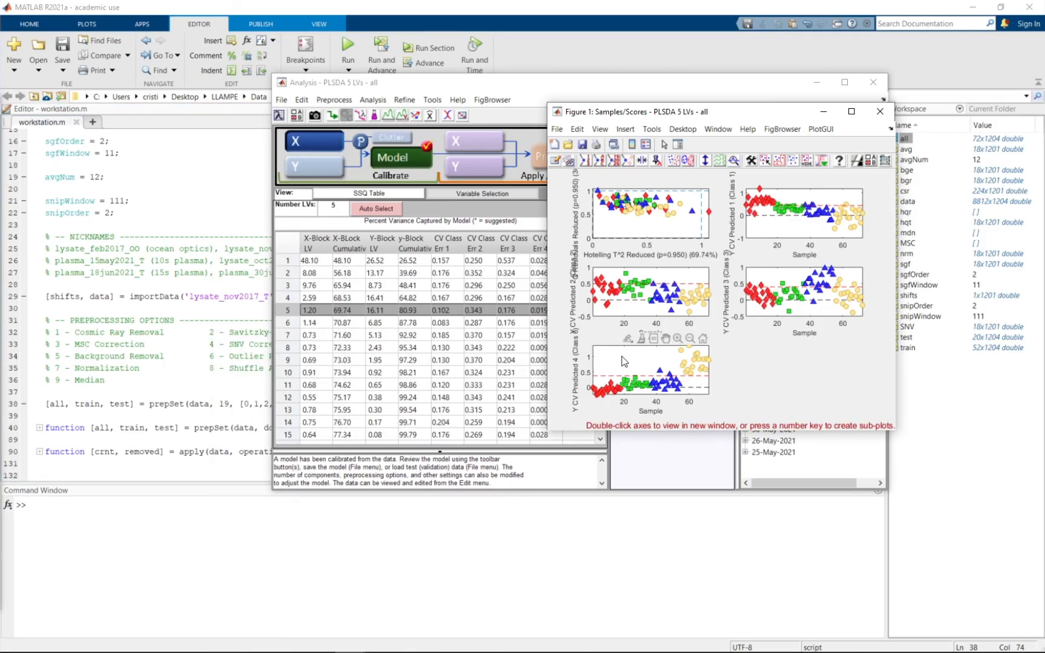
pyautogui.doubleClick(576, 265)
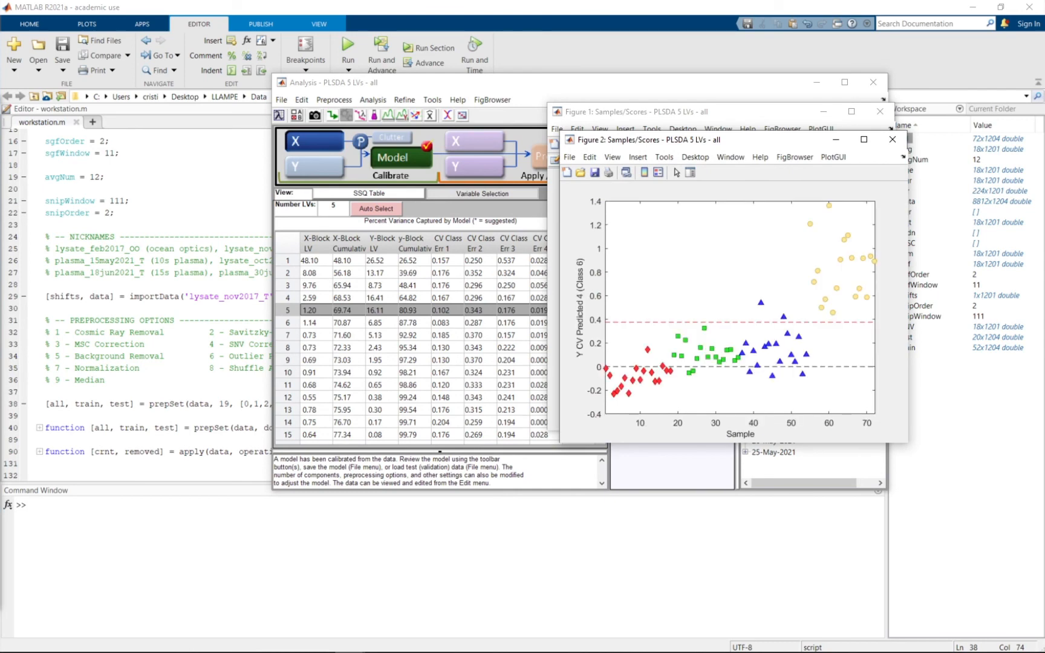
# Plot Scores on LV 2 against Scores on LV 1 for the samples and turn off the confidence limits
pyautogui.moveTo(300, 64); pyautogui.dragTo(406, 84)
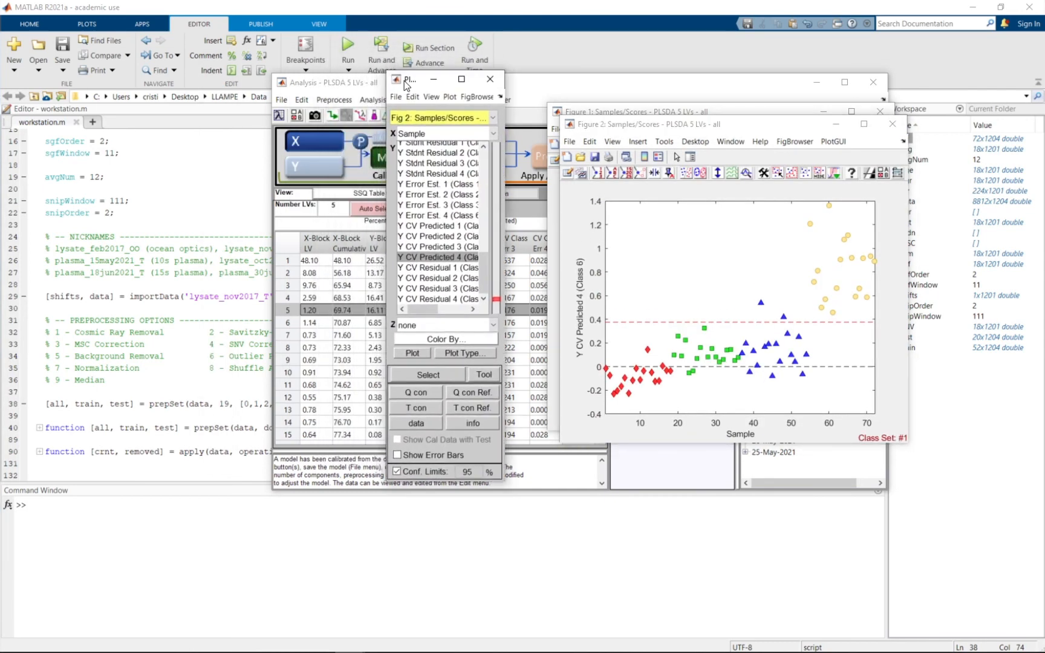
pyautogui.click(489, 133)
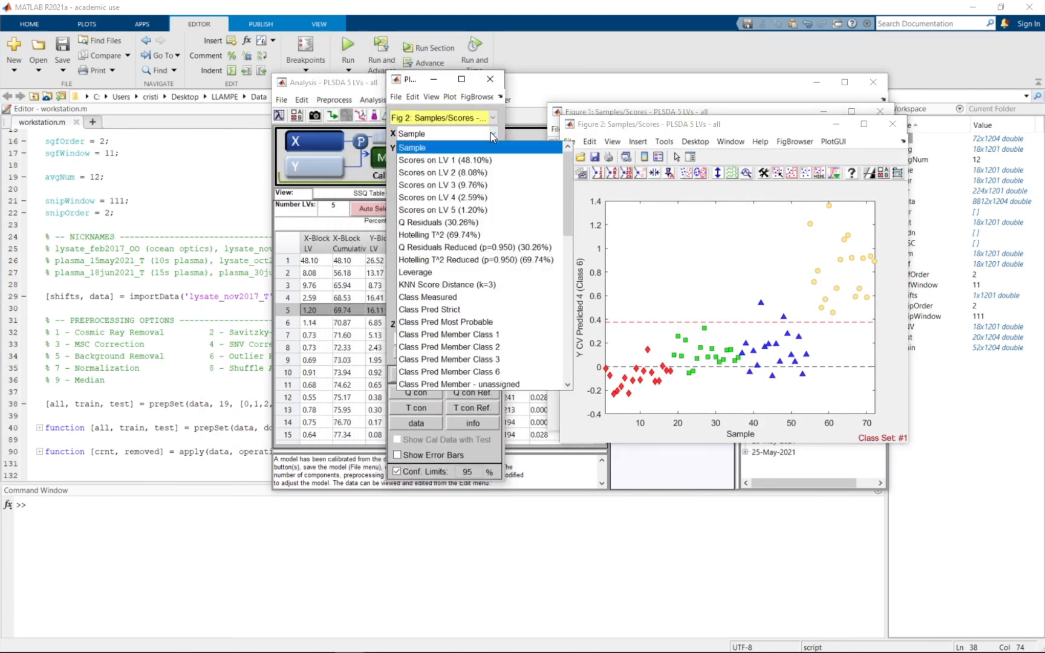
pyautogui.click(461, 162)
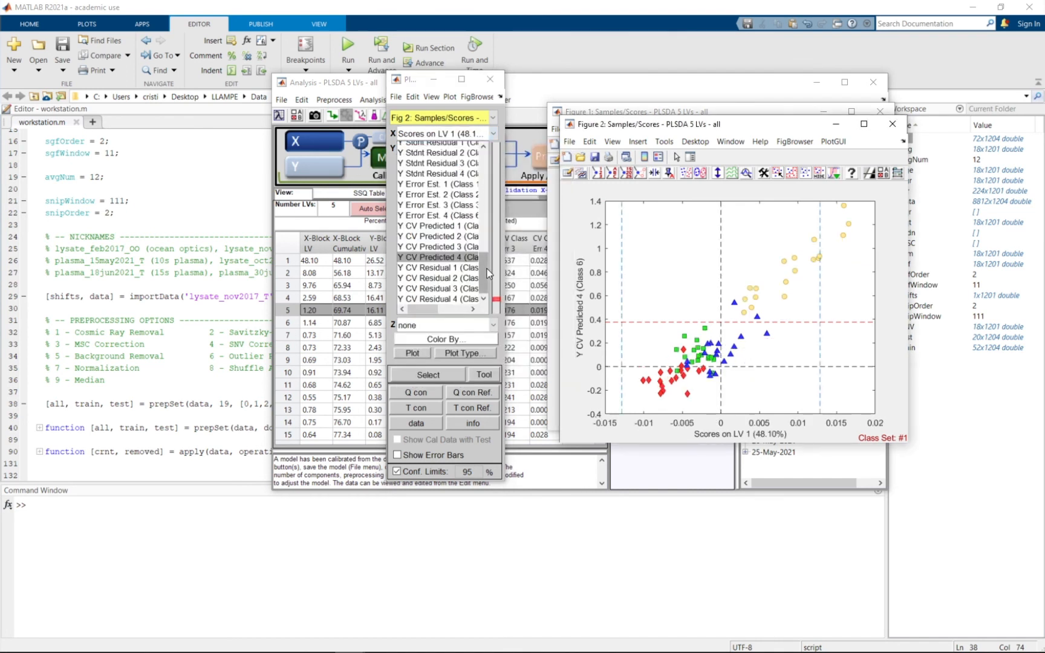
pyautogui.moveTo(486, 220); pyautogui.dragTo(486, 171)
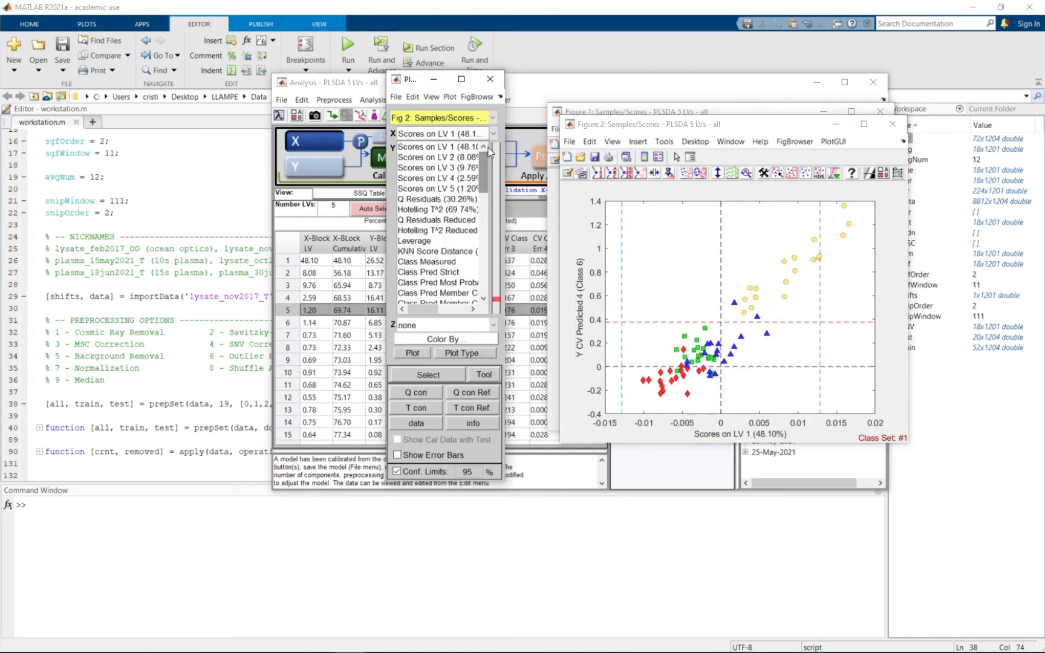
pyautogui.click(449, 157)
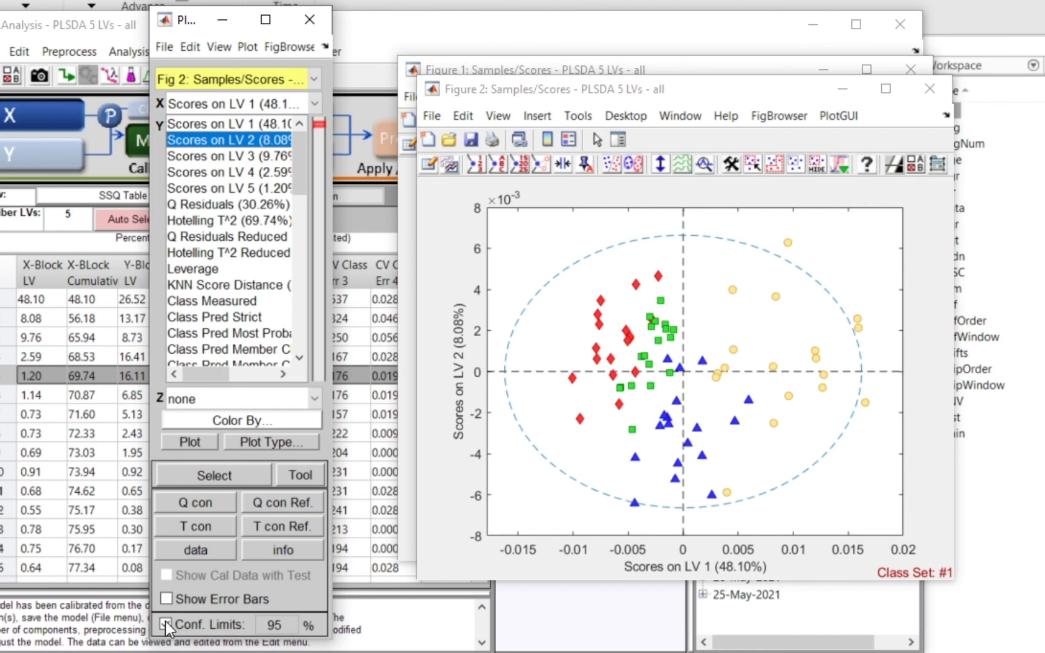
pyautogui.click(166, 625)
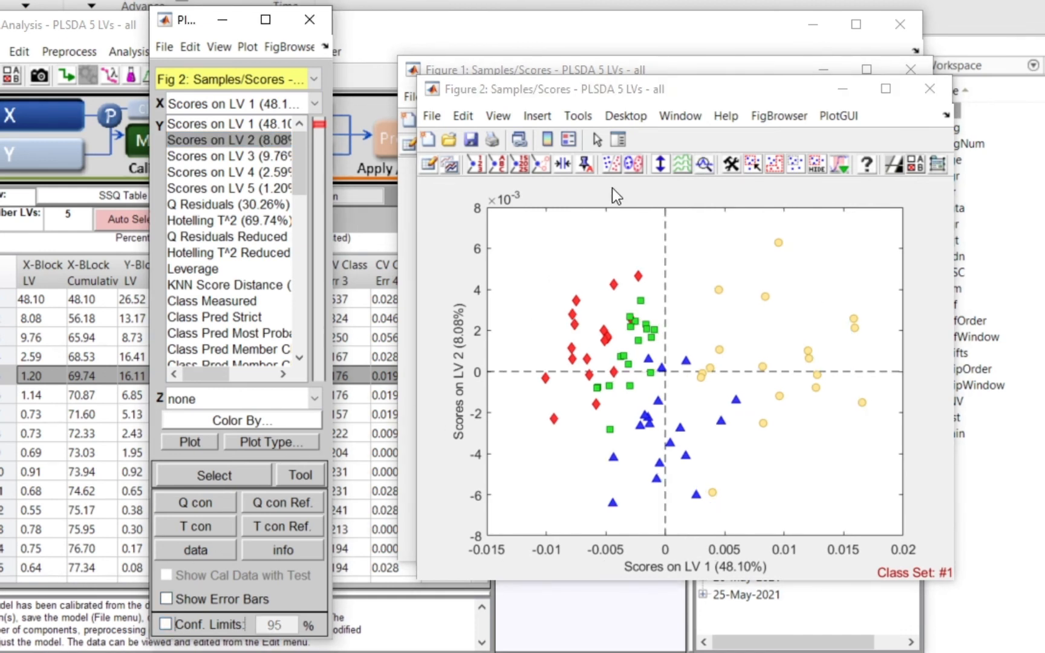
# Outline the classes with confidence ellipses to compare their overlap in the scores plot, and remove the ellipses again
pyautogui.click(632, 163)
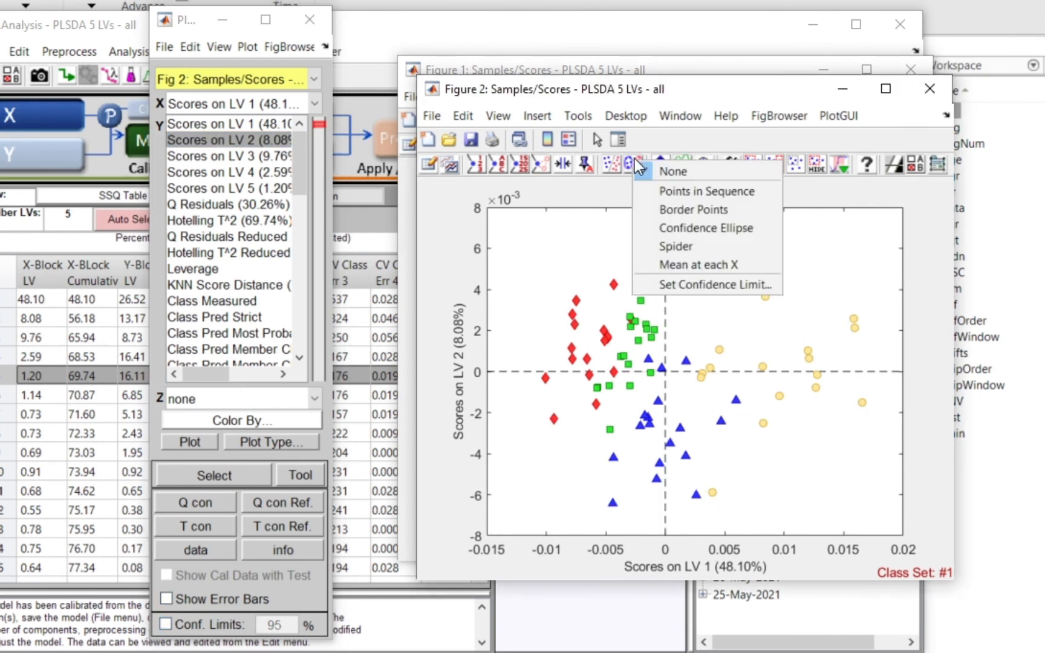
pyautogui.click(703, 223)
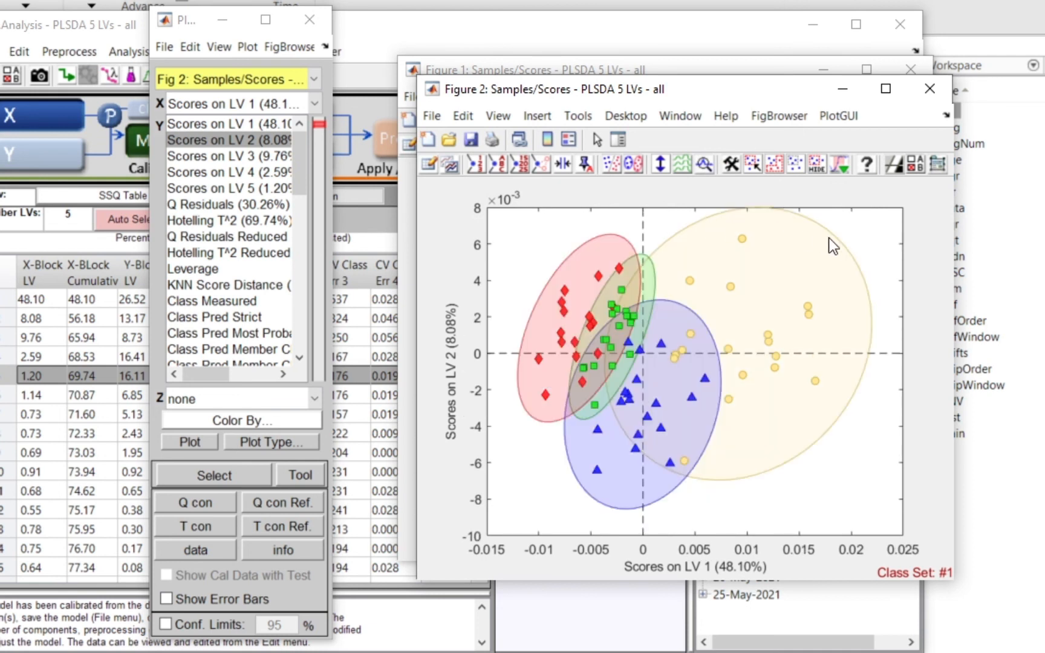
pyautogui.click(634, 167)
pyautogui.click(674, 184)
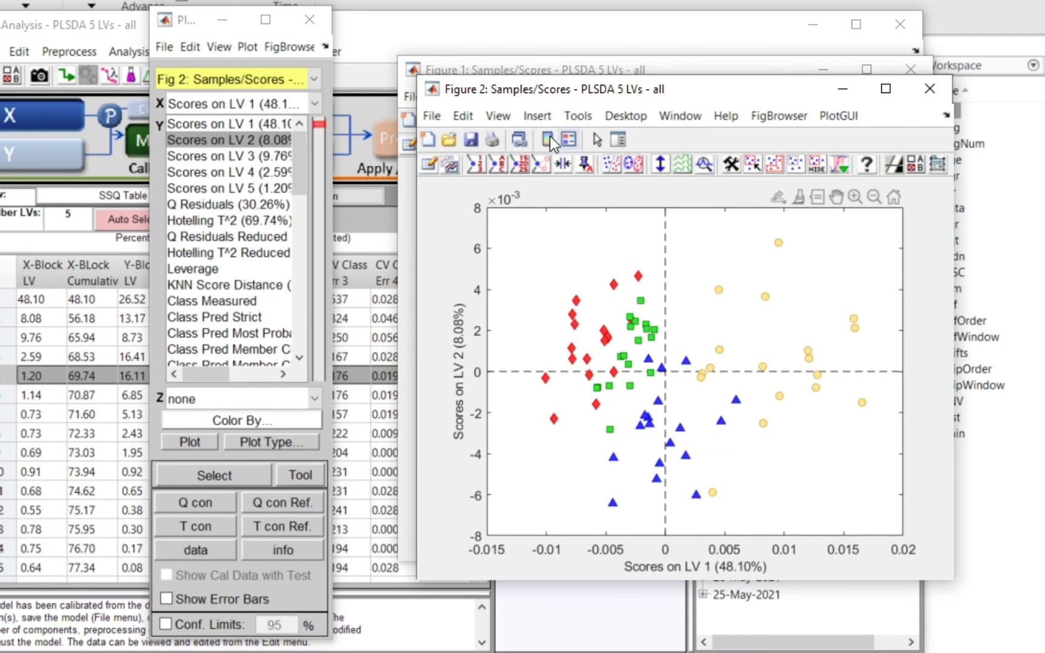
# Add a legend identifying the classes to the LV 1 versus LV 2 scores plot
pyautogui.click(537, 116)
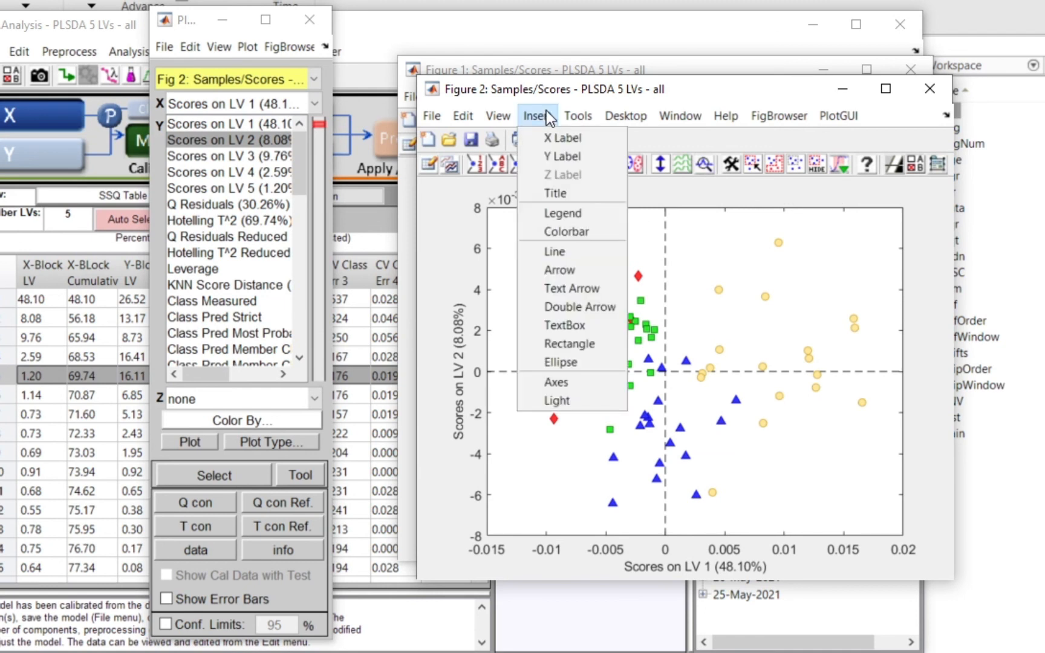
pyautogui.click(556, 214)
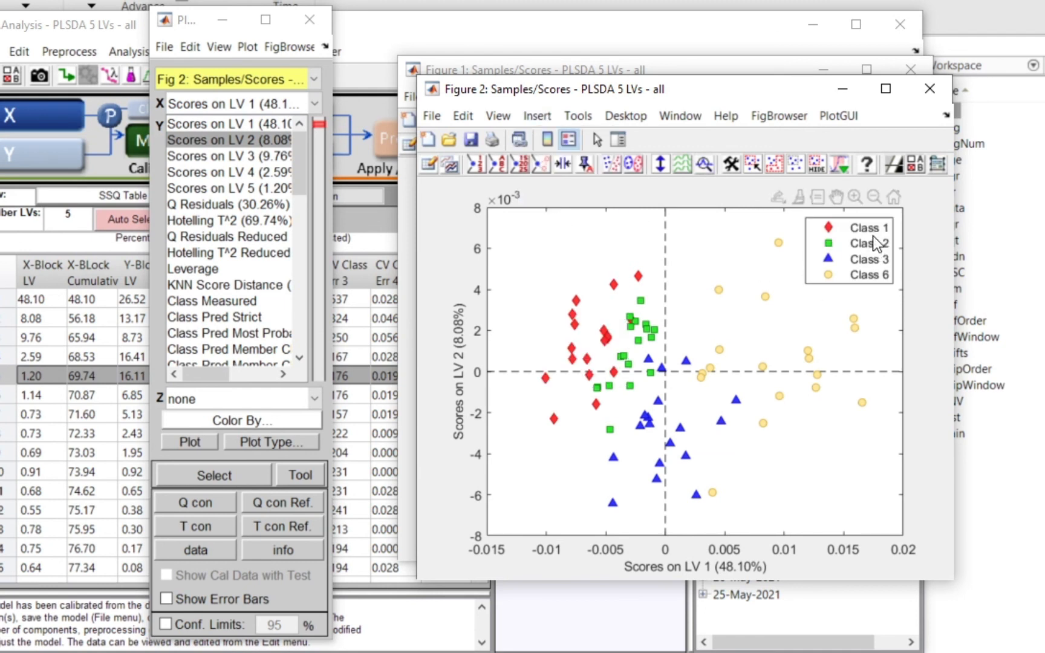